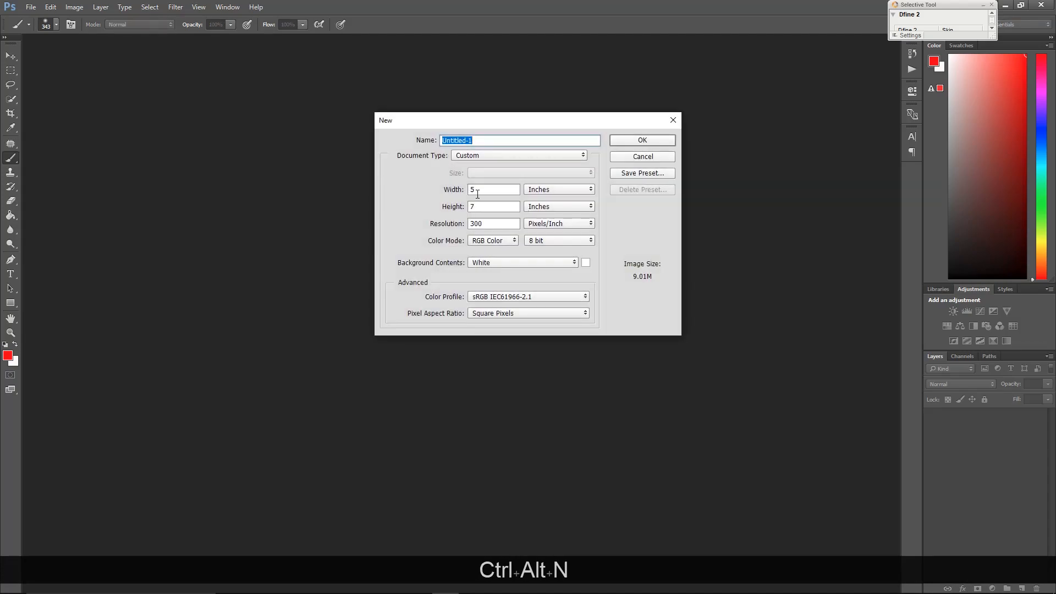
# Create a new 5 × 7 inch document at 300 pixels/inch with a white background
pyautogui.doubleClick(486, 191)
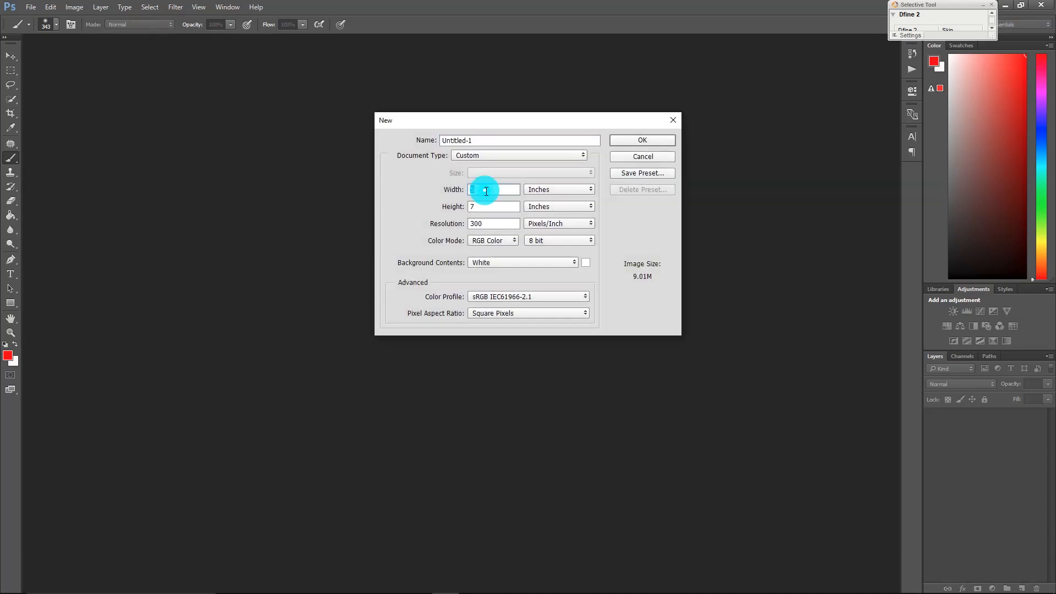
pyautogui.write('5')
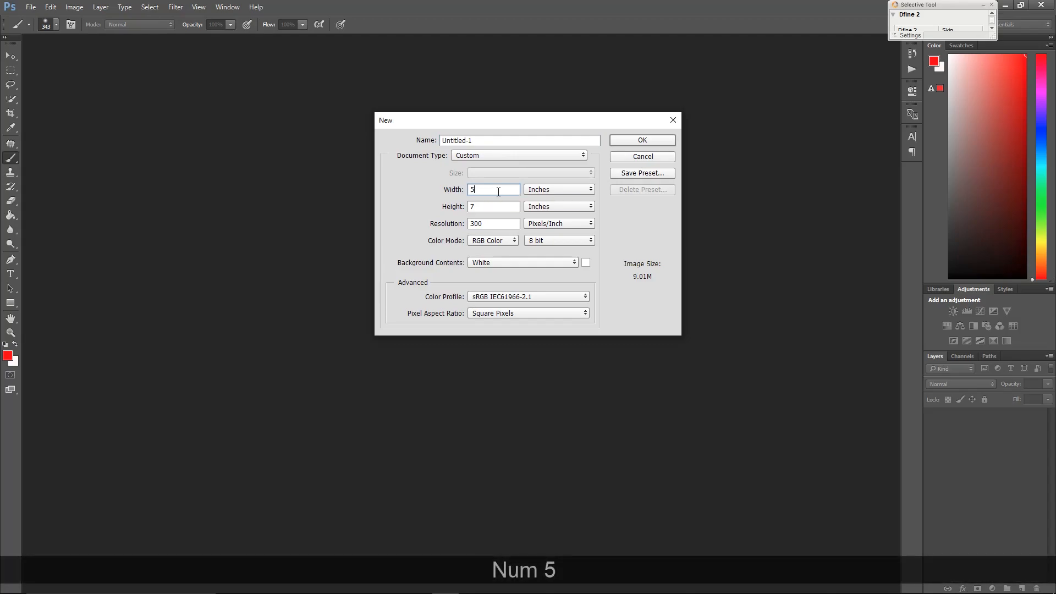
pyautogui.click(631, 138)
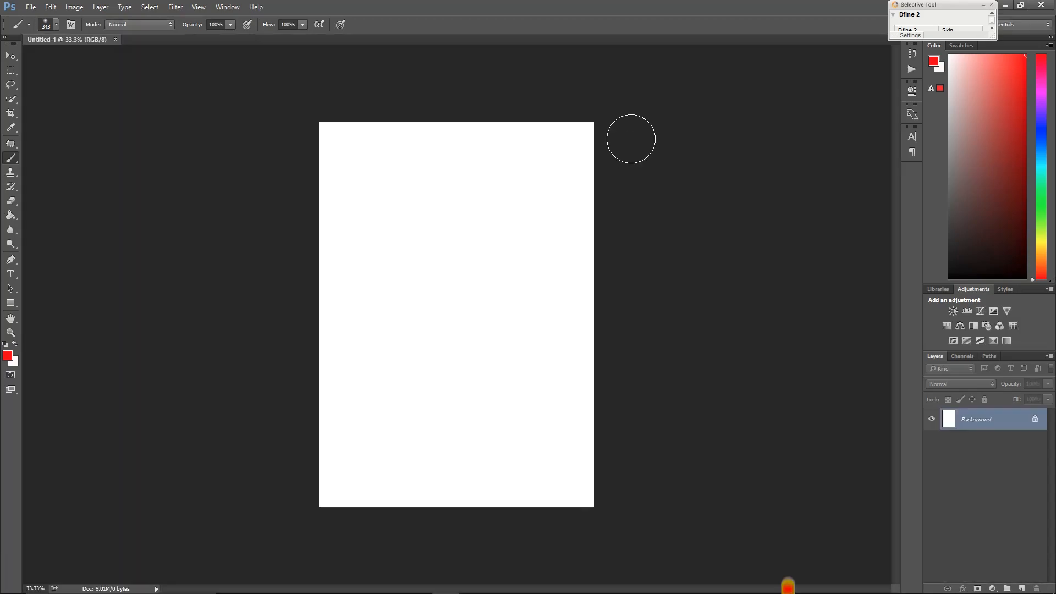
pyautogui.rightClick(492, 197)
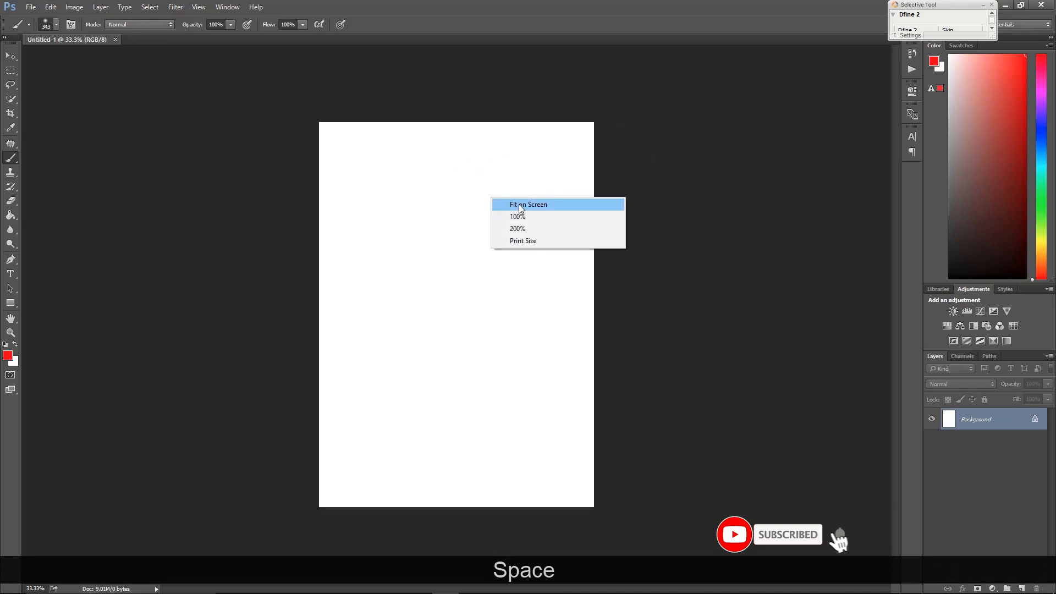
pyautogui.click(517, 205)
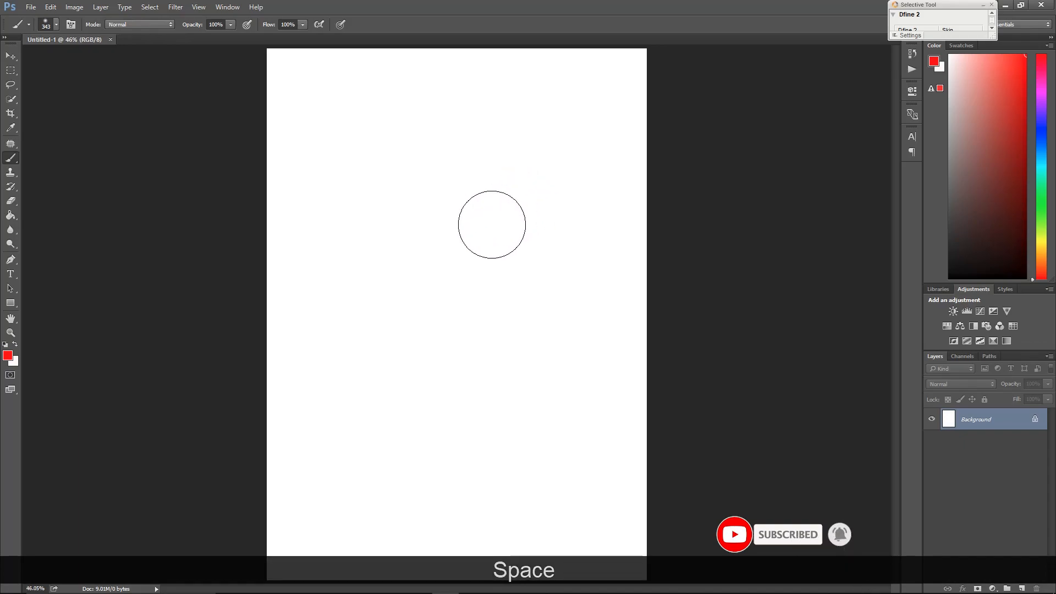
# Switch to File Explorer and open the cut-out portrait man-wearing-blue-crew-neck-t-shirt-2379005 copy.png in Photoshop
pyautogui.hotkey('alt', 'Tab')
pyautogui.hotkey('alt', 'Tab')
pyautogui.hotkey('alt', 'Tab')
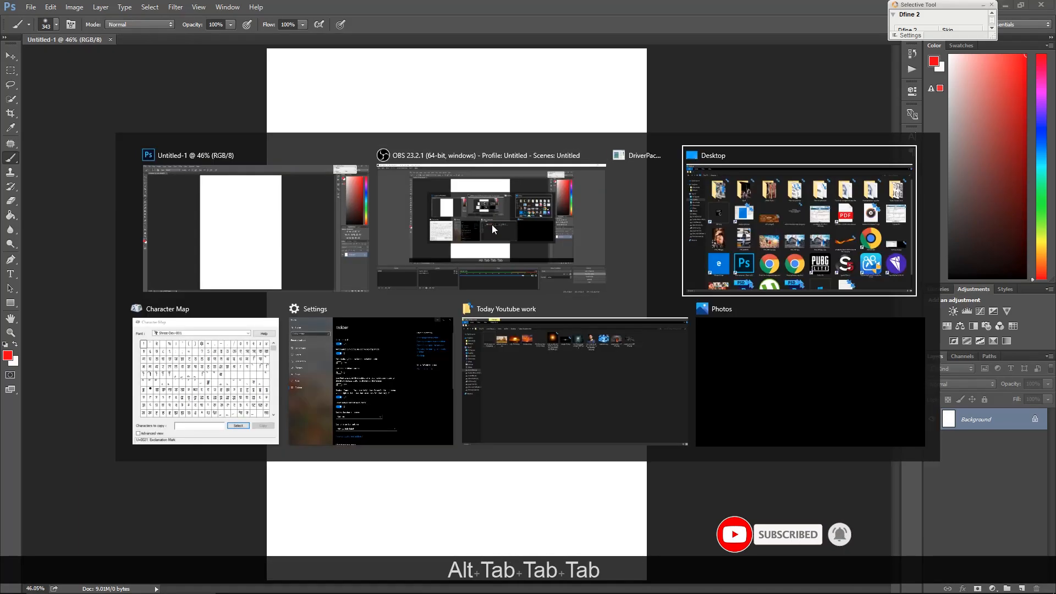
pyautogui.hotkey('alt', 'Tab')
pyautogui.hotkey('alt', 'Tab')
pyautogui.hotkey('alt', 'Tab')
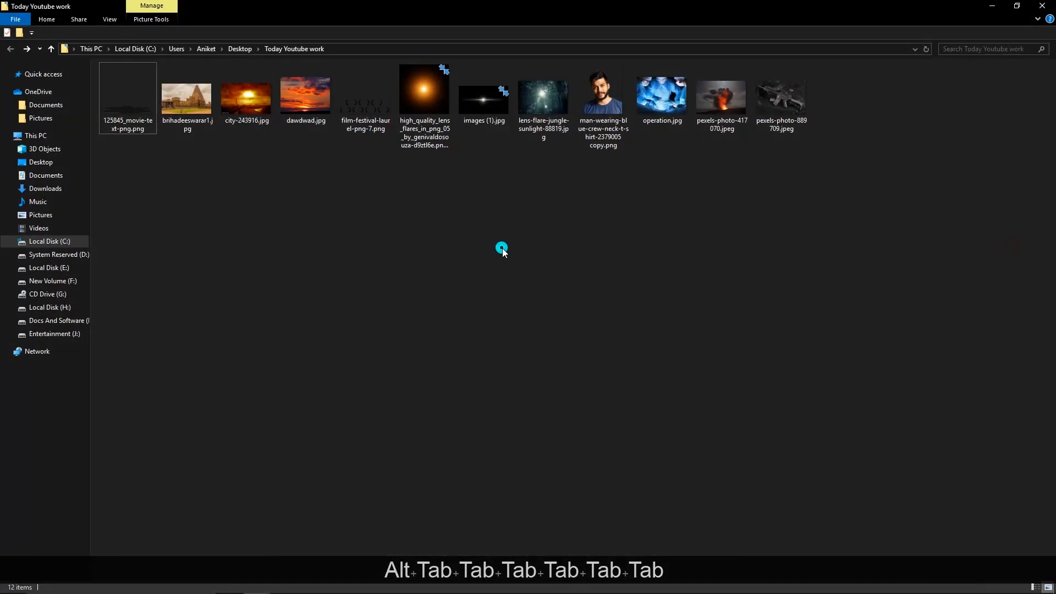
pyautogui.rightClick(597, 97)
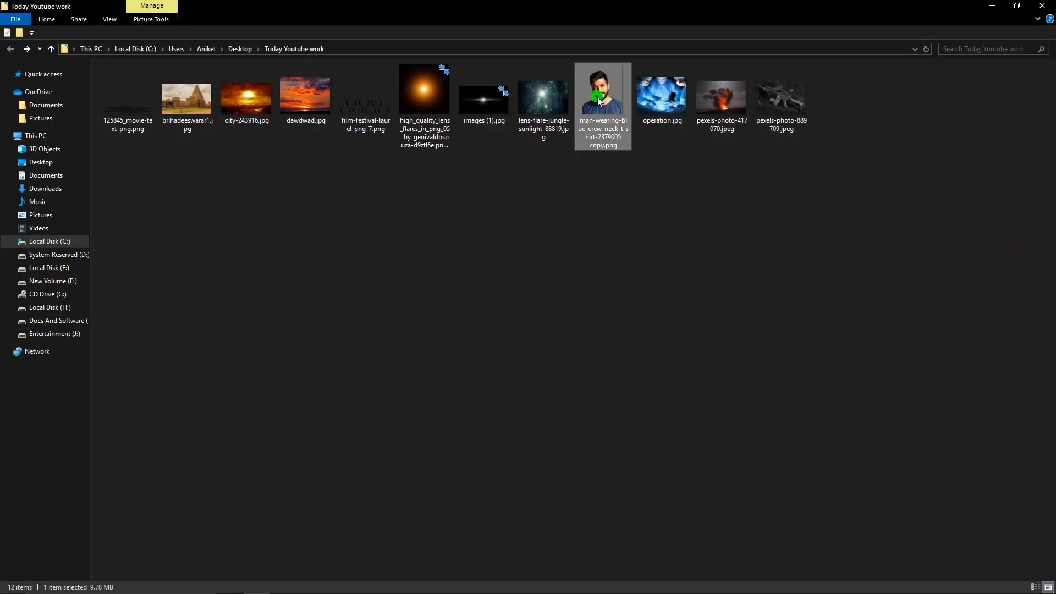
pyautogui.click(653, 246)
pyautogui.click(935, 259)
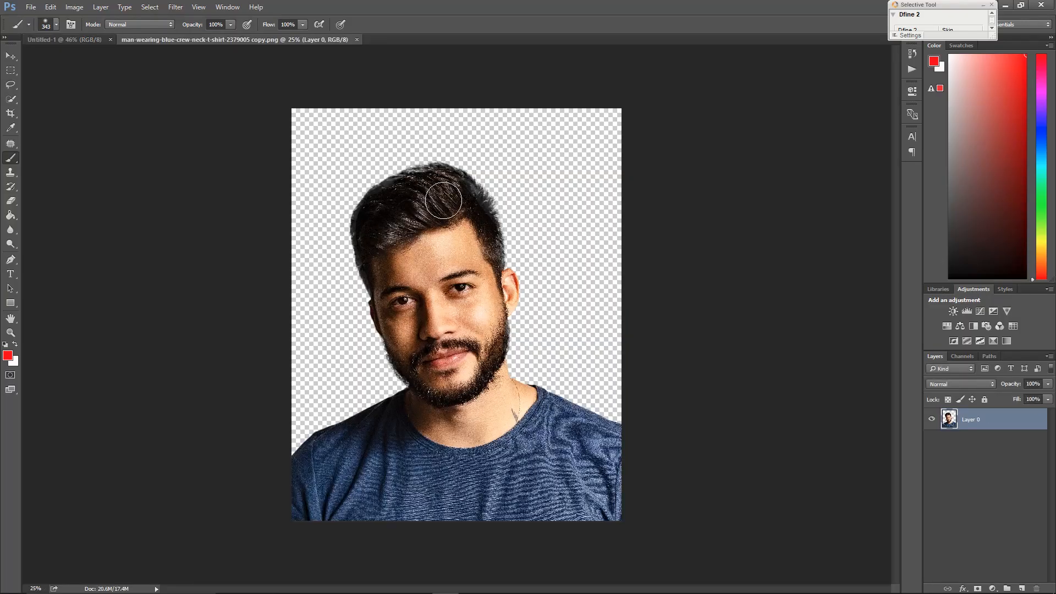
# Move the portrait into the new document and scale it to fill the canvas
pyautogui.press('v')
pyautogui.moveTo(472, 253); pyautogui.dragTo(562, 322)
pyautogui.moveTo(761, 81); pyautogui.dragTo(691, 155)
pyautogui.moveTo(589, 311); pyautogui.dragTo(586, 227)
pyautogui.click(501, 25)
pyautogui.moveTo(469, 242); pyautogui.dragTo(470, 235)
pyautogui.click(682, 279)
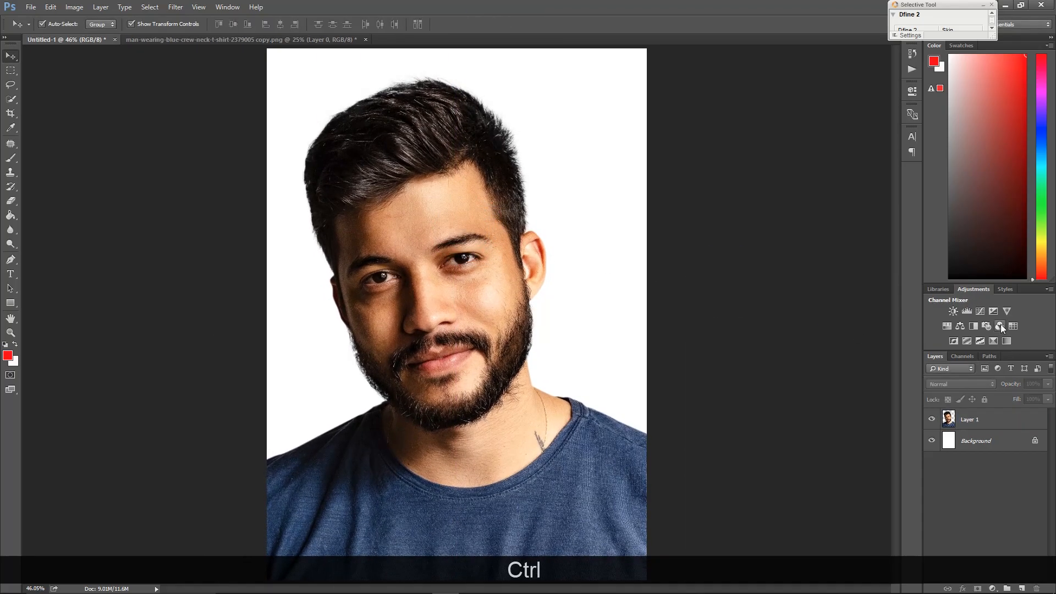
# Add a Selective Color adjustment clipped to the portrait layer and nudge the Reds cyan slider
pyautogui.click(990, 338)
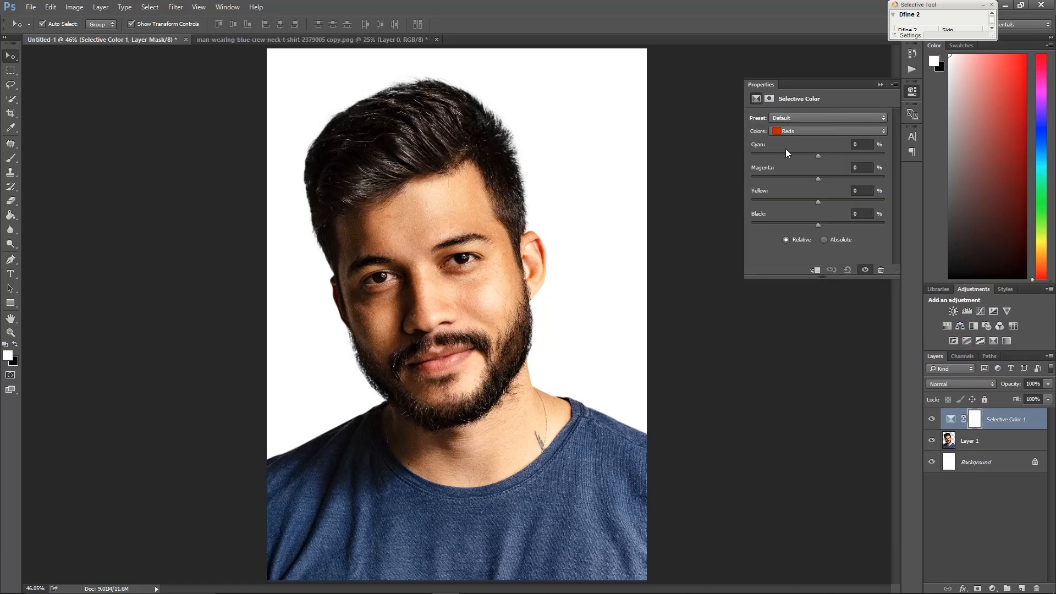
pyautogui.click(817, 270)
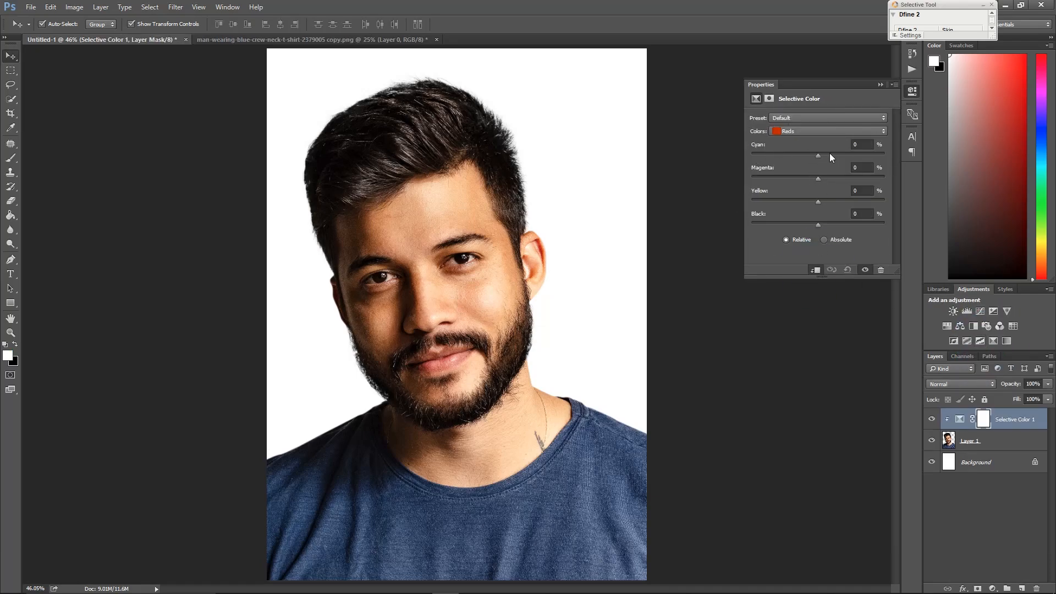
pyautogui.click(829, 154)
# Switch the Selective Color range to Blacks and set Black to +3%
pyautogui.click(821, 133)
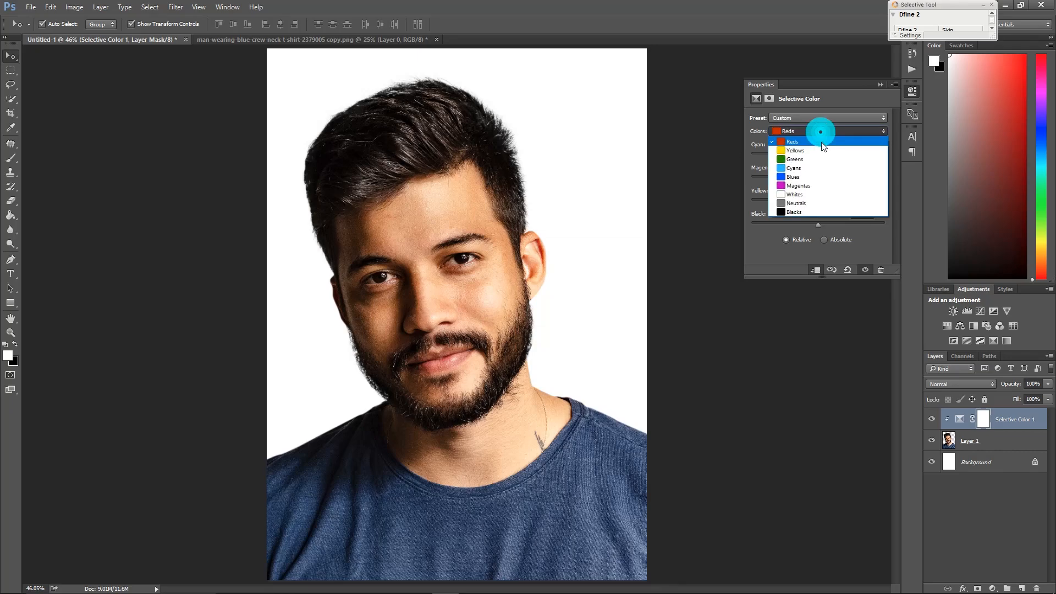
pyautogui.click(804, 212)
pyautogui.click(818, 224)
pyautogui.click(820, 225)
pyautogui.moveTo(819, 223); pyautogui.dragTo(820, 223)
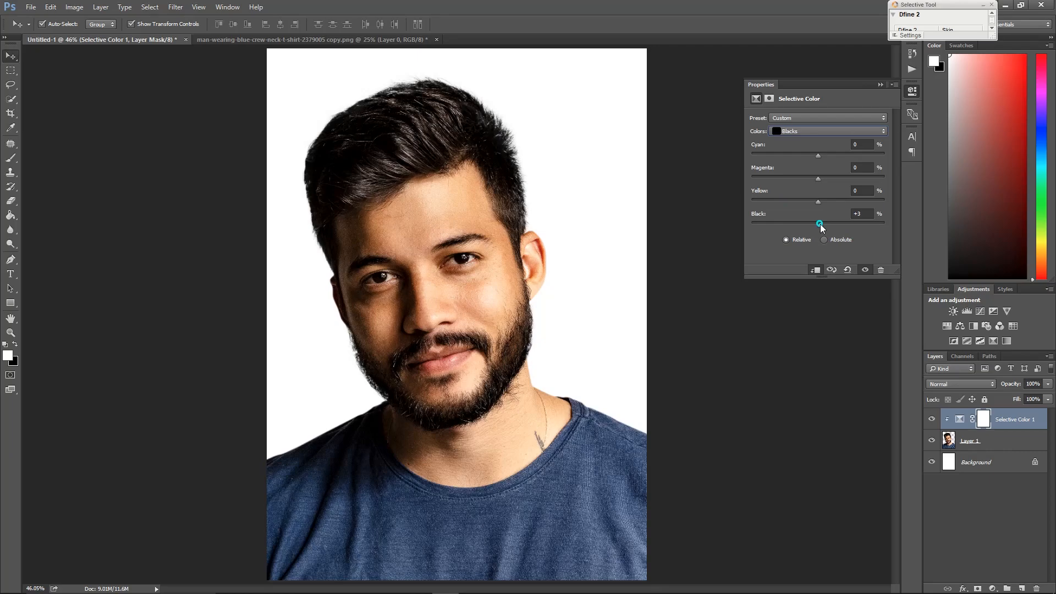
# Switch the Selective Color range to Neutrals and set Cyan to -4%
pyautogui.click(814, 132)
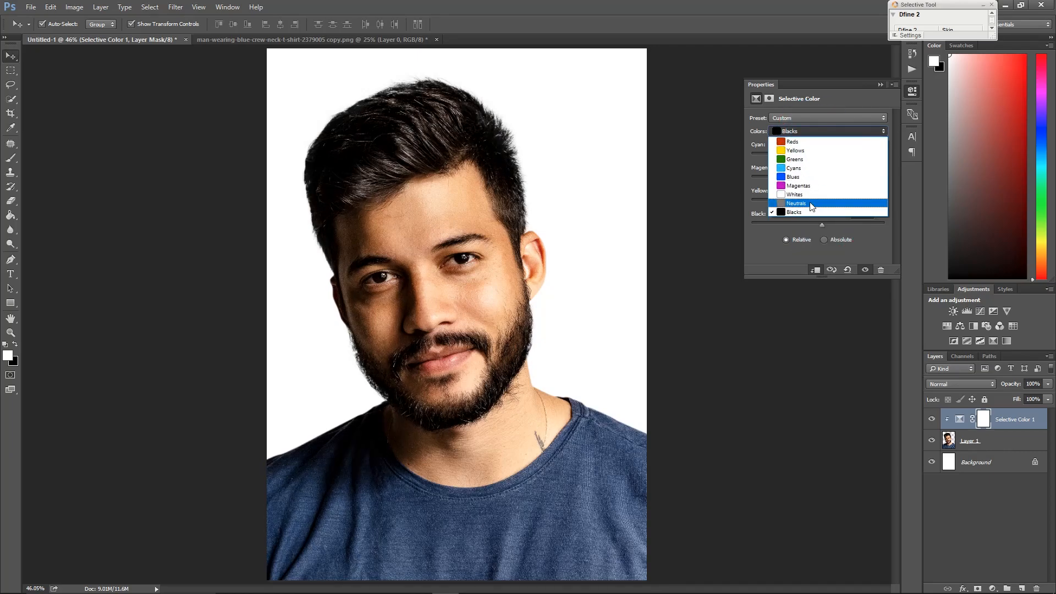
pyautogui.click(804, 202)
pyautogui.click(799, 153)
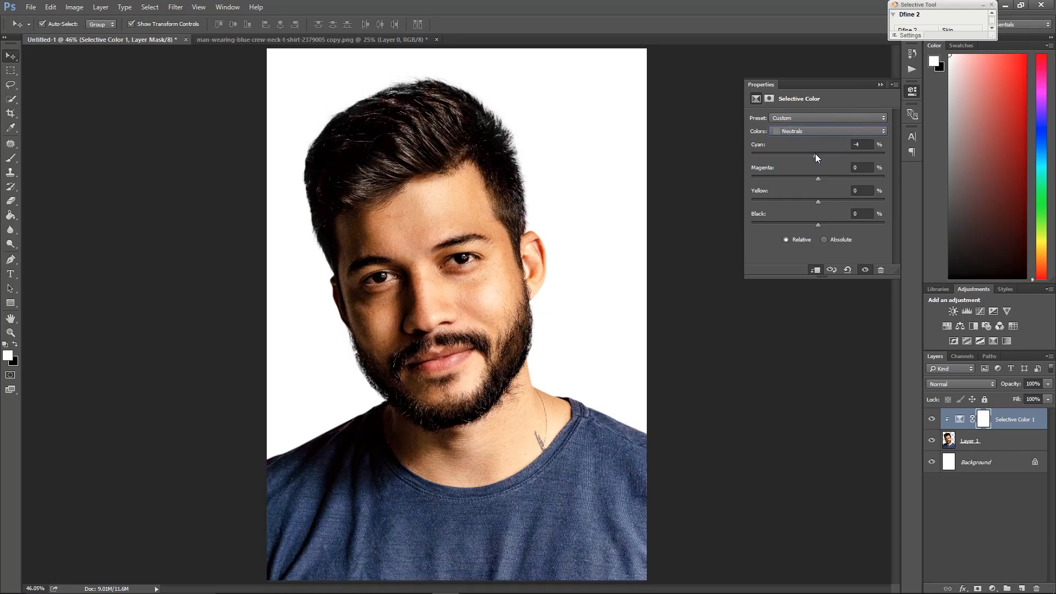
# Switch the Selective Color range to Blues and set Cyan to +28% and Magenta to +21%
pyautogui.click(833, 131)
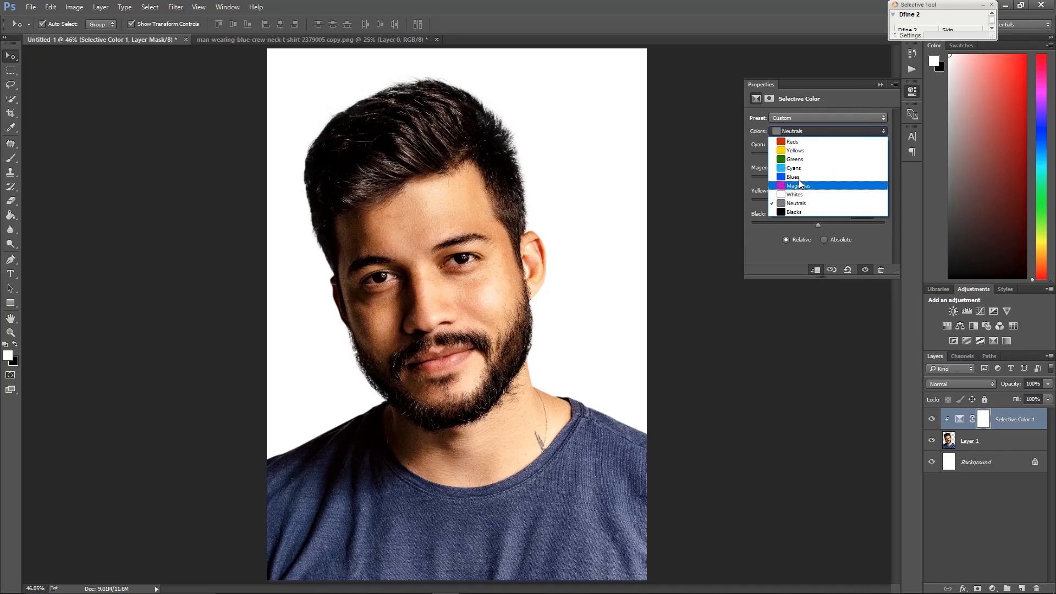
pyautogui.click(799, 177)
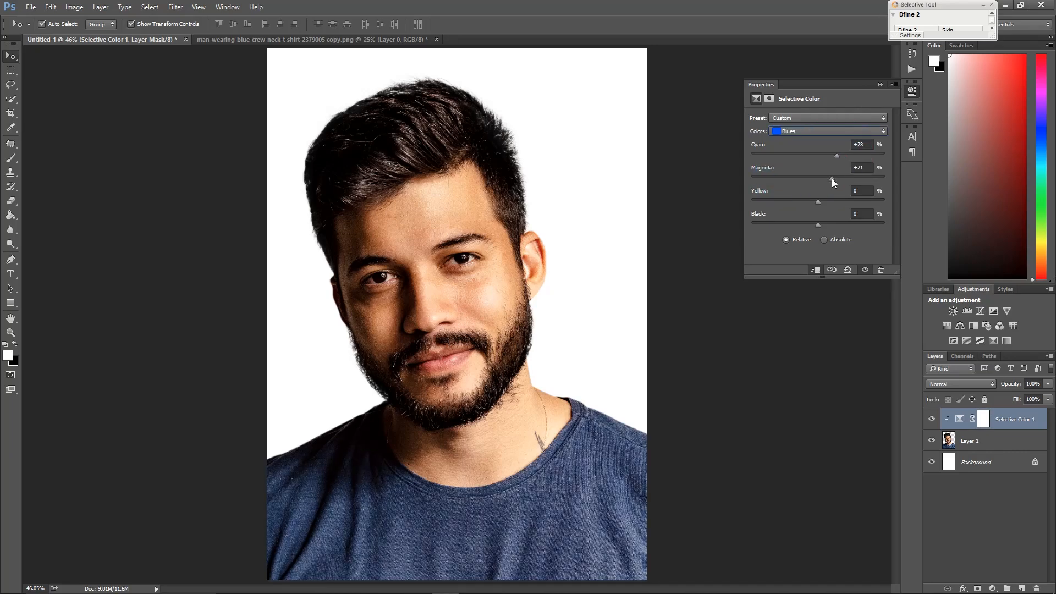
pyautogui.click(880, 84)
pyautogui.press('space')
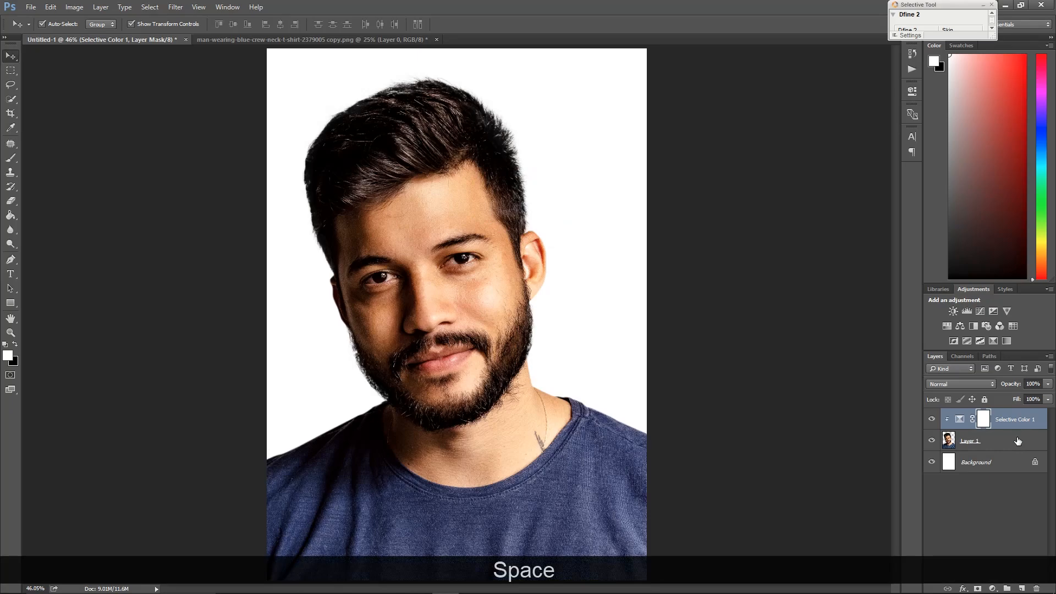
# Select the Background layer and open pexels-photo-417070.jpeg from File Explorer in Adobe Photoshop CC 2015
pyautogui.click(1014, 464)
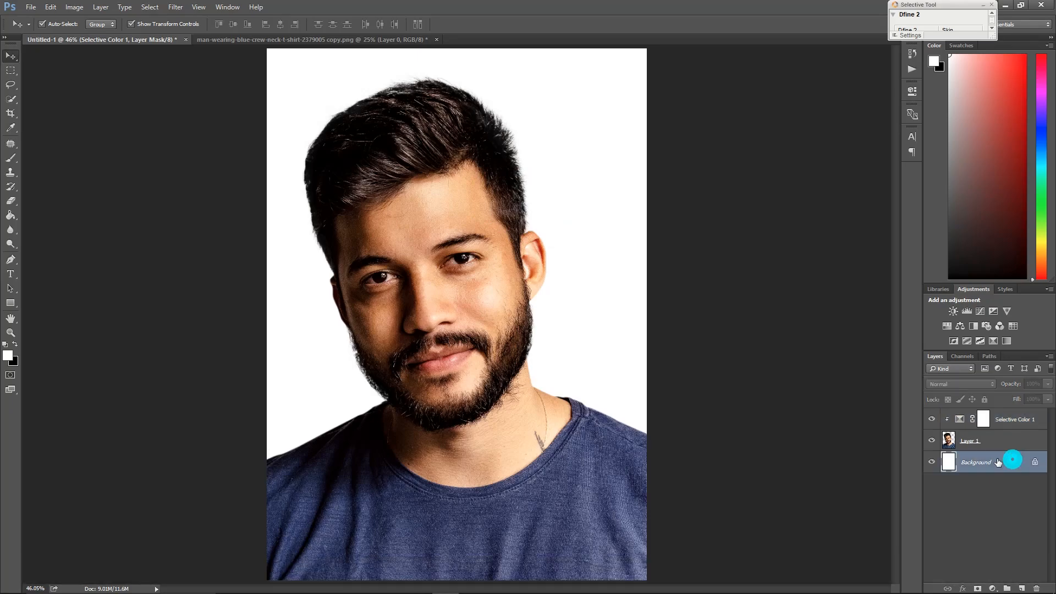
pyautogui.hotkey('alt', 'Tab')
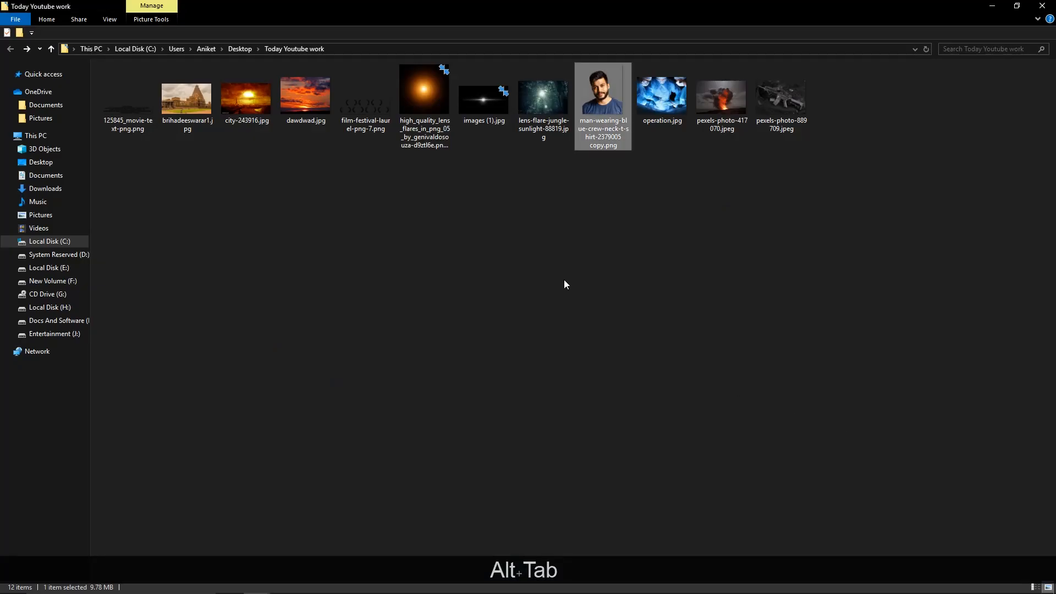
pyautogui.click(573, 279)
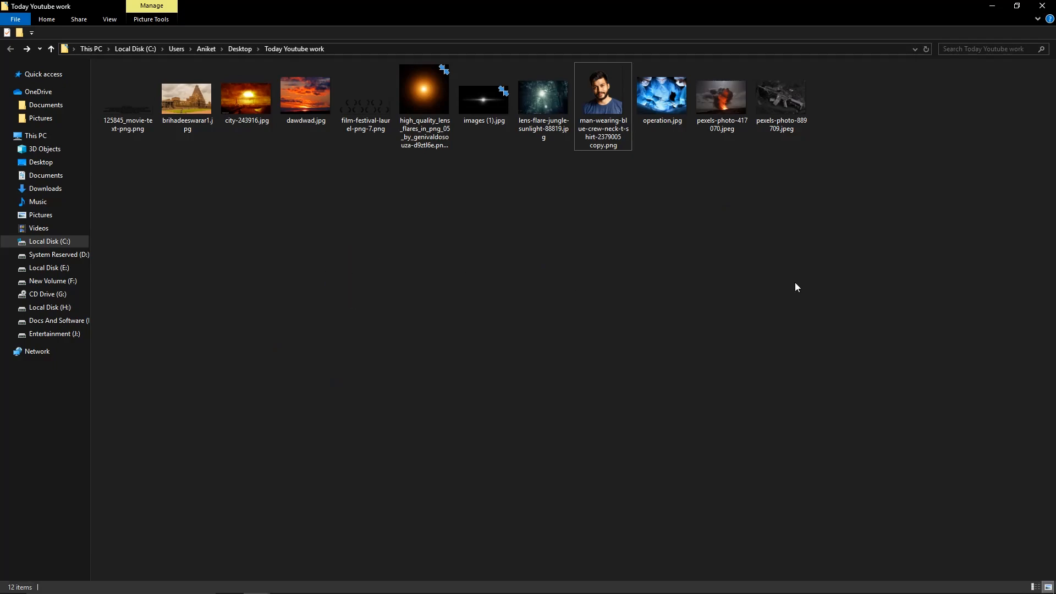
pyautogui.click(731, 88)
pyautogui.click(651, 221)
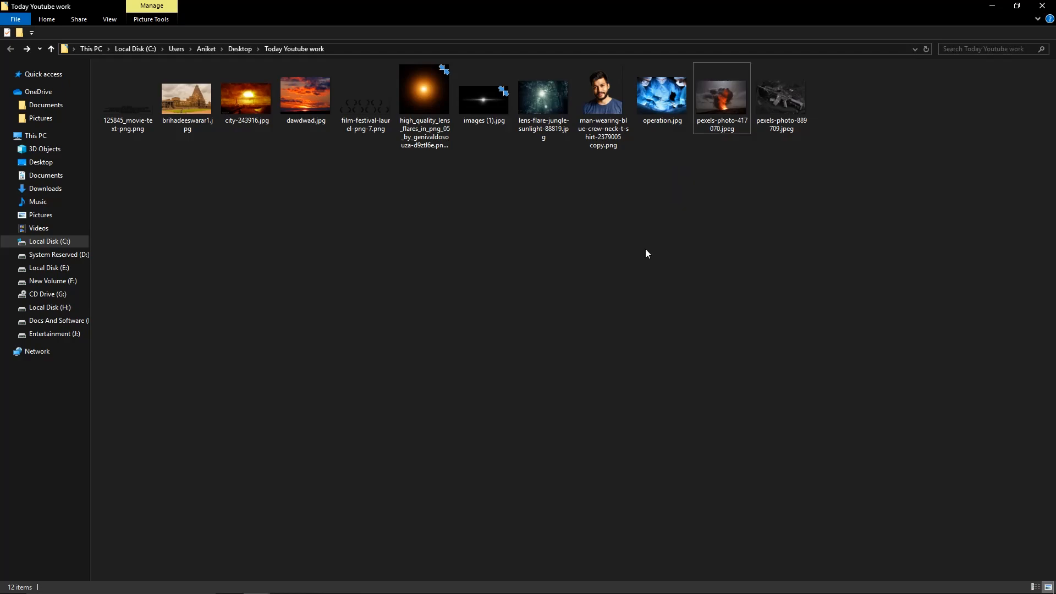
pyautogui.rightClick(715, 92)
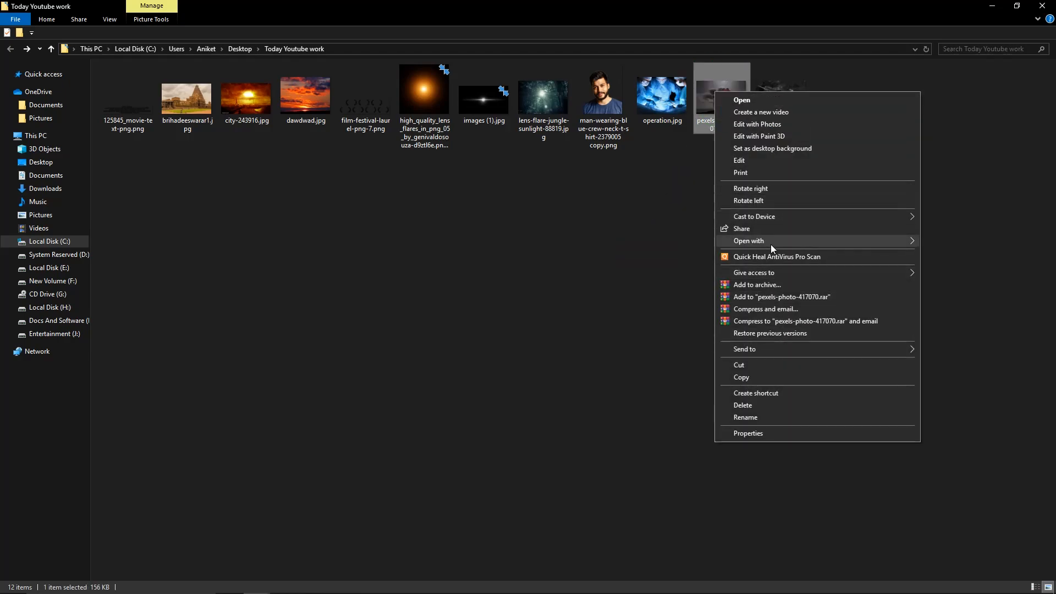
pyautogui.moveTo(774, 242)
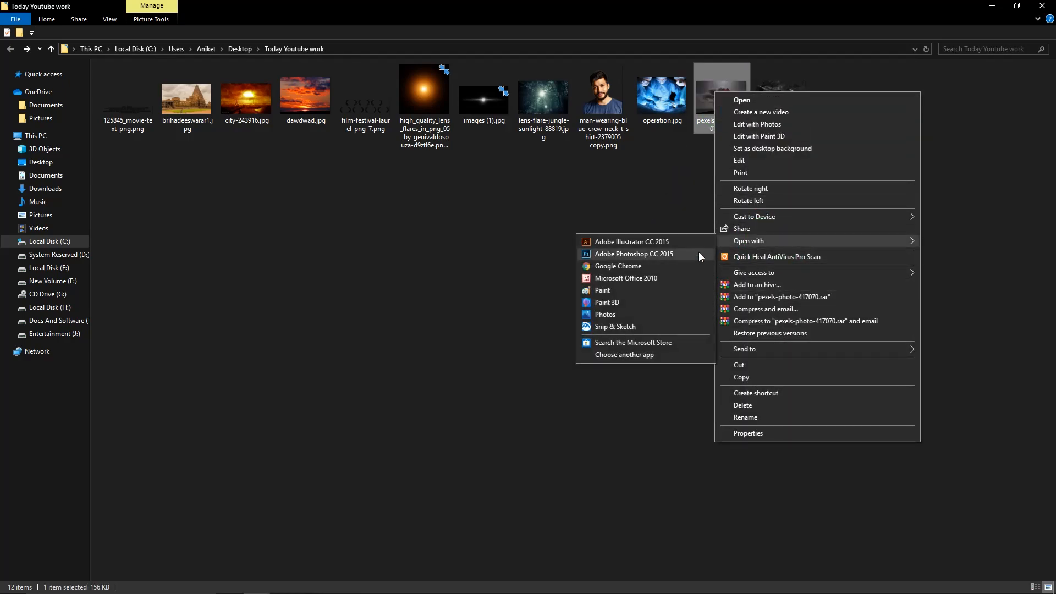
pyautogui.click(654, 255)
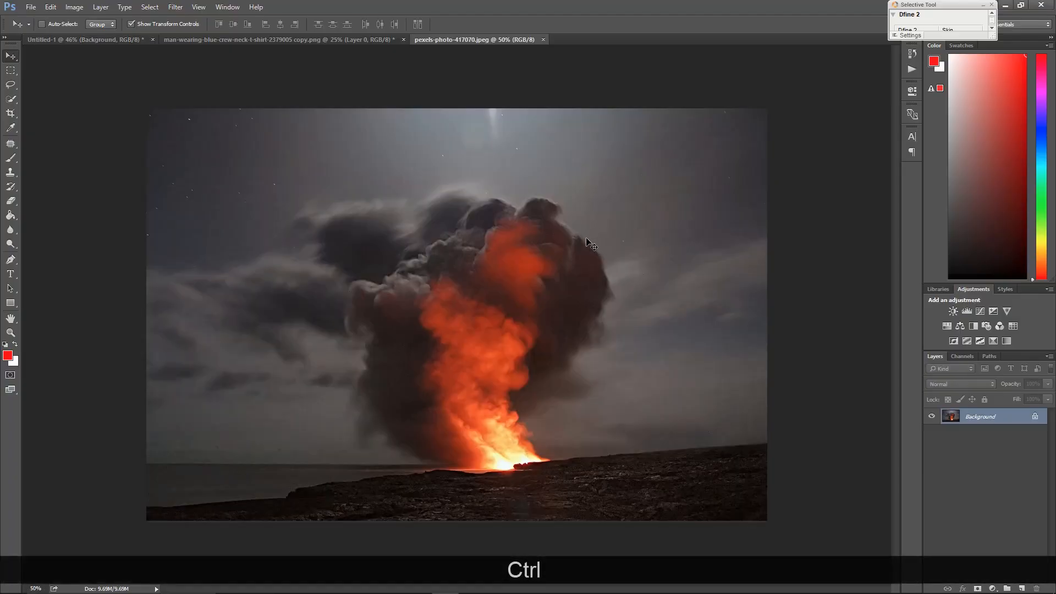
# Duplicate the volcano image layer and reposition the copy
pyautogui.hotkey('ctrl', 'j')
pyautogui.press('v')
pyautogui.moveTo(529, 363); pyautogui.dragTo(457, 311)
pyautogui.moveTo(484, 250); pyautogui.dragTo(146, 51)
pyautogui.click(139, 42)
pyautogui.moveTo(188, 126); pyautogui.dragTo(459, 349)
pyautogui.click(518, 41)
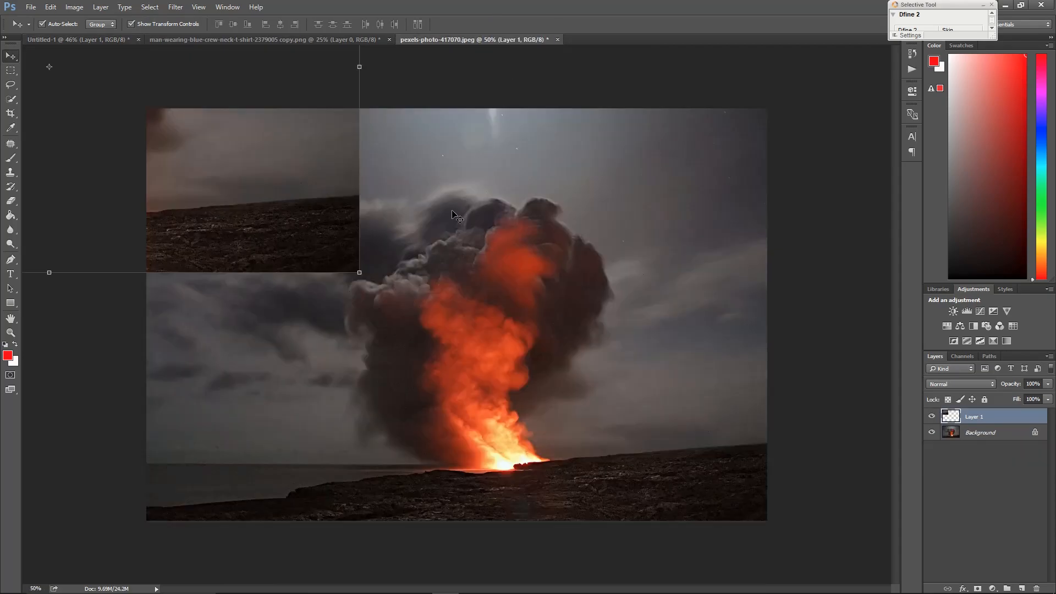
pyautogui.click(144, 83)
pyautogui.moveTo(261, 177); pyautogui.dragTo(509, 304)
pyautogui.click(408, 267)
pyautogui.moveTo(604, 381); pyautogui.dragTo(669, 435)
pyautogui.moveTo(525, 341); pyautogui.dragTo(728, 379)
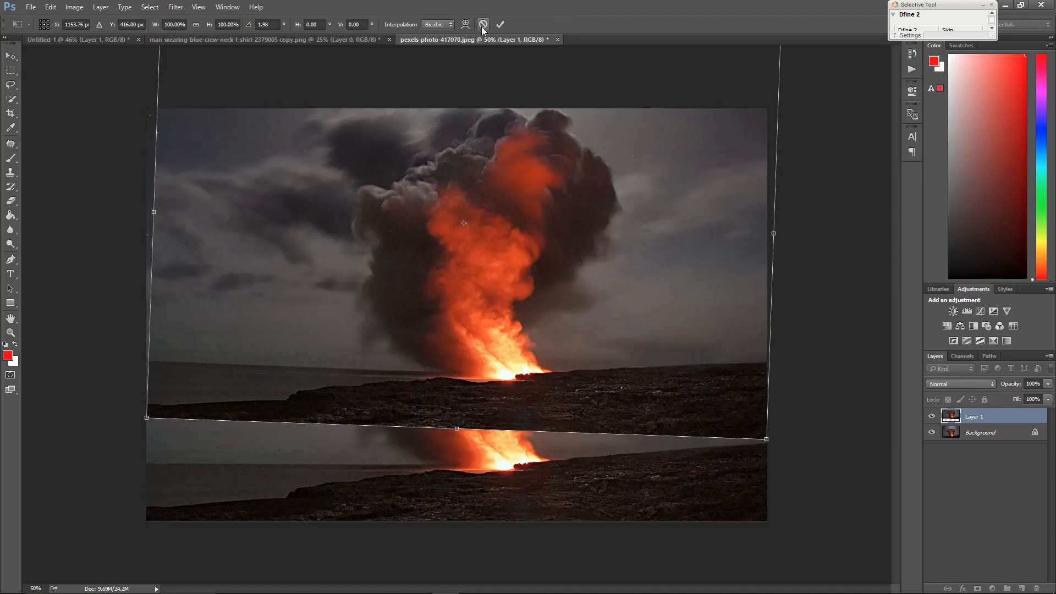
pyautogui.click(483, 24)
# Bring the volcano layer into the portrait document, place it below the portrait layer, and position it
pyautogui.moveTo(435, 255); pyautogui.dragTo(504, 313)
pyautogui.hotkey('ctrl', 'alt', 'g')
pyautogui.moveTo(1004, 441); pyautogui.dragTo(1009, 466)
pyautogui.moveTo(629, 349); pyautogui.dragTo(707, 332)
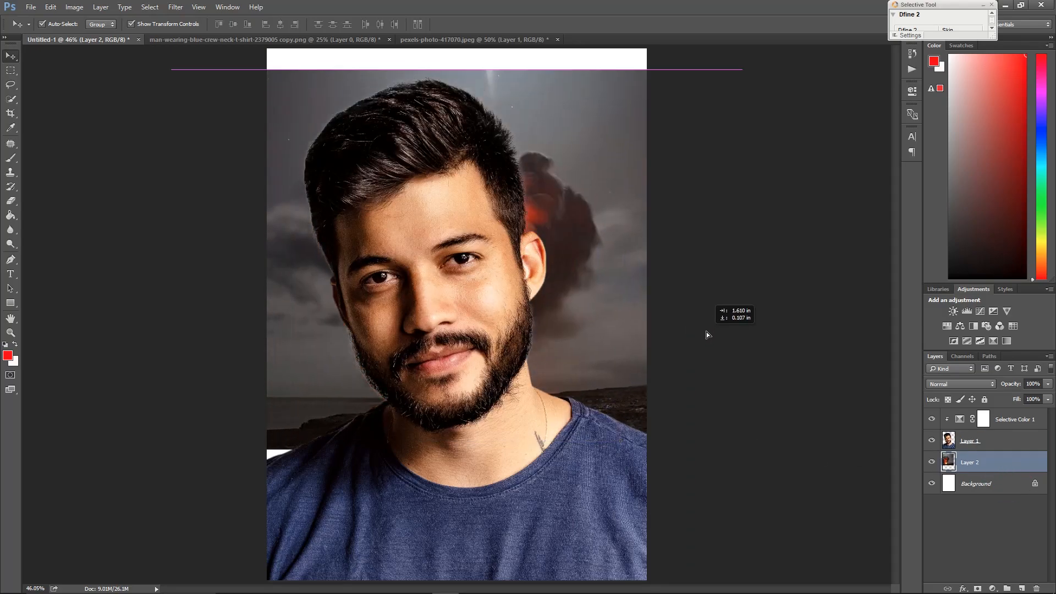
# Free-transform the volcano layer up to about 178% so it fills the canvas behind the portrait
pyautogui.scroll(-3, 657, 407)
pyautogui.scroll(-2, 657, 408)
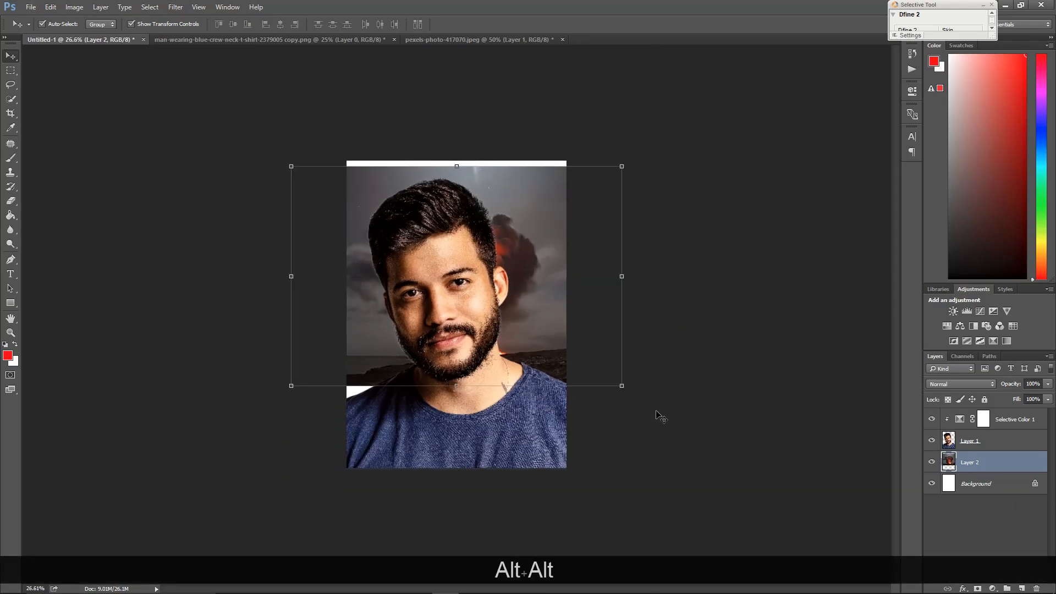
pyautogui.hotkey('ctrl', 't')
pyautogui.moveTo(622, 386); pyautogui.dragTo(701, 438)
pyautogui.moveTo(565, 379)
pyautogui.mouseDown()
pyautogui.moveTo(576, 365)
pyautogui.moveTo(588, 374)
pyautogui.moveTo(575, 375)
pyautogui.mouseUp()
pyautogui.moveTo(739, 419); pyautogui.dragTo(789, 452)
pyautogui.moveTo(592, 372); pyautogui.dragTo(589, 335)
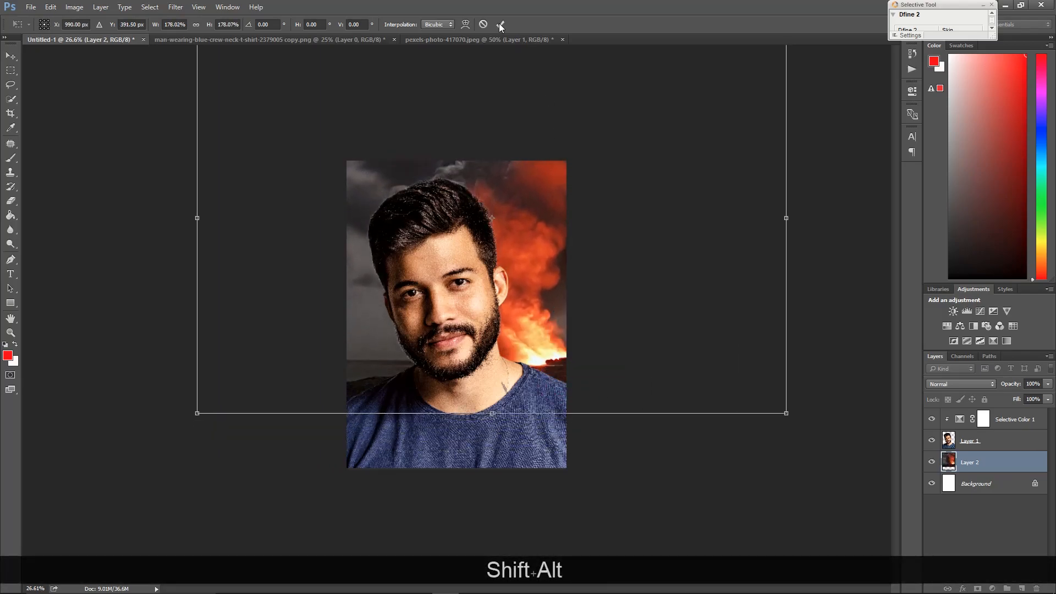
pyautogui.click(500, 24)
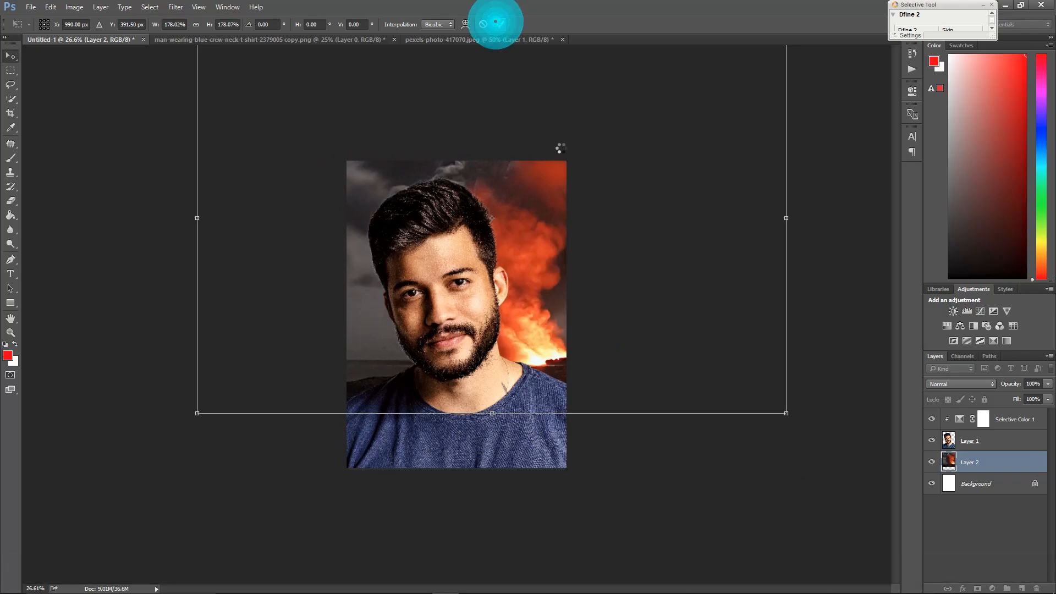
# Open the Camera Raw Filter on the volcano layer and set Clarity to +26
pyautogui.rightClick(490, 290)
pyautogui.click(497, 293)
pyautogui.moveTo(618, 202); pyautogui.dragTo(615, 193)
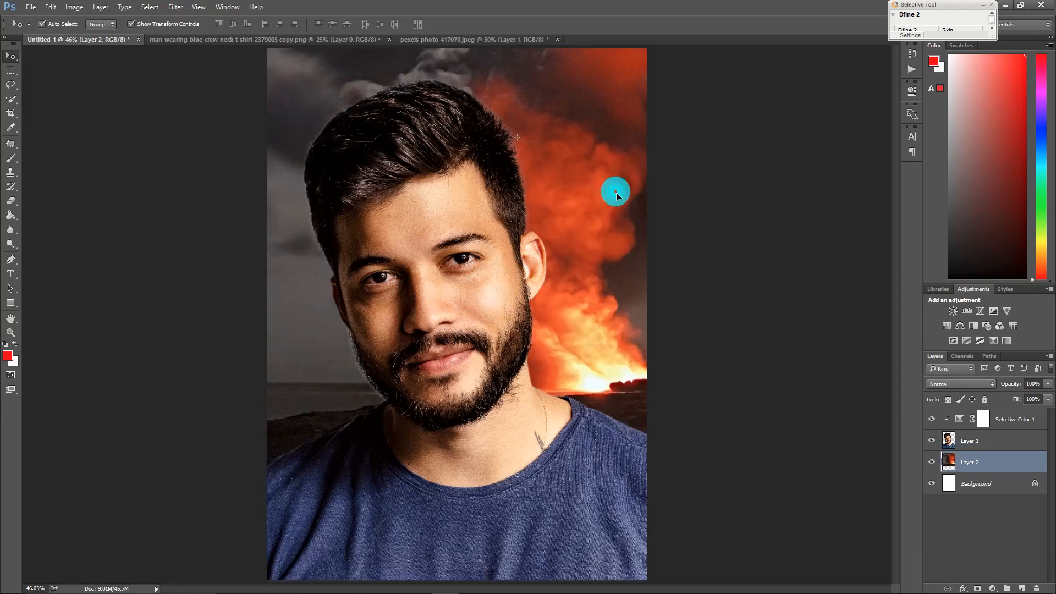
pyautogui.click(176, 8)
pyautogui.click(204, 70)
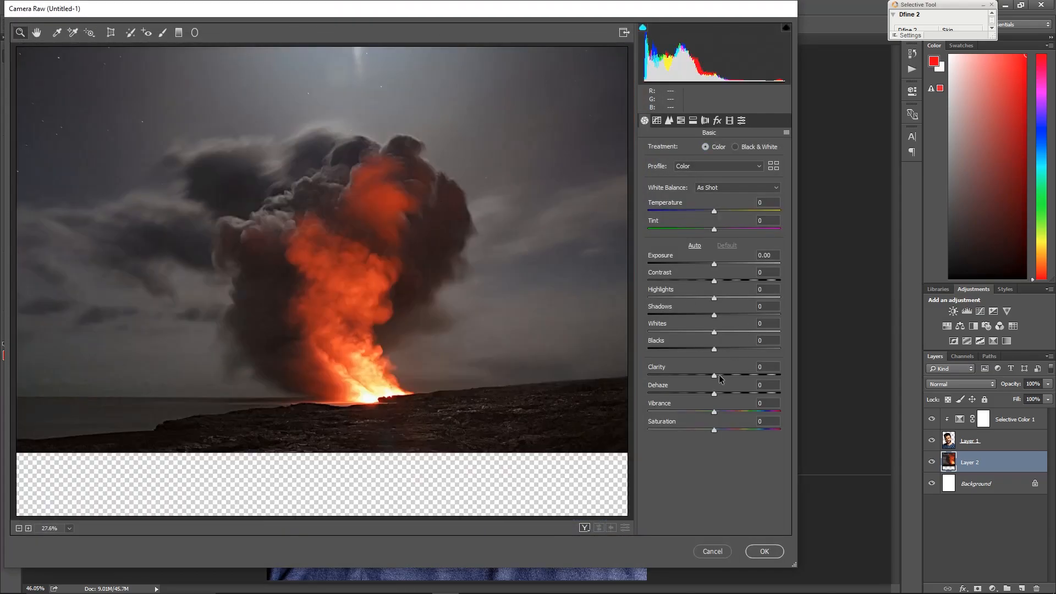
pyautogui.click(731, 375)
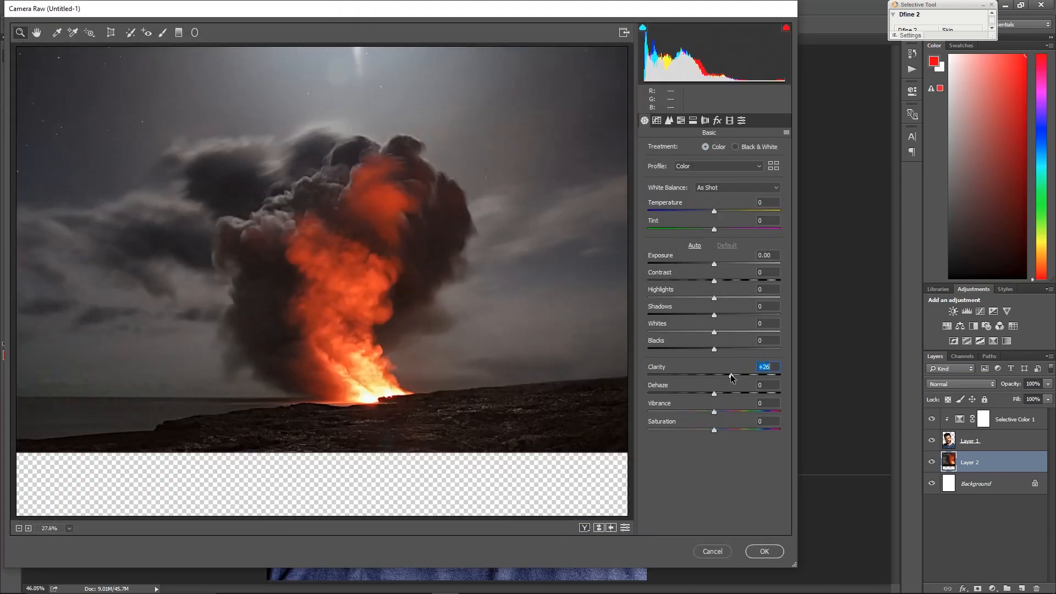
# Undo the stray Exposure change and set Temperature to +22
pyautogui.click(718, 264)
pyautogui.hotkey('ctrl', 'z')
pyautogui.click(728, 211)
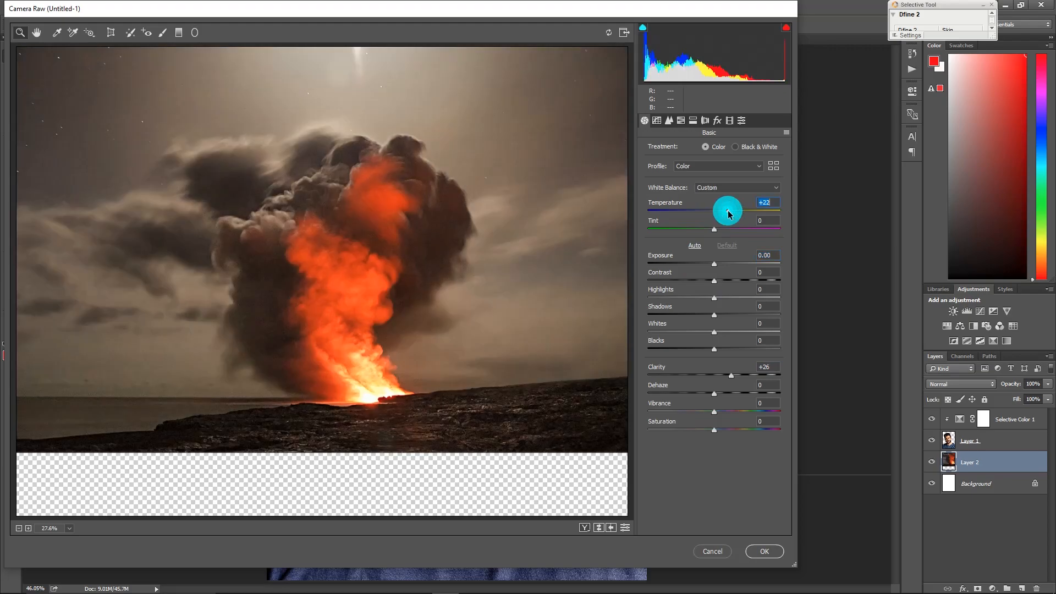
# Set Vibrance to +26 and apply the Camera Raw Filter to the volcano layer
pyautogui.click(711, 265)
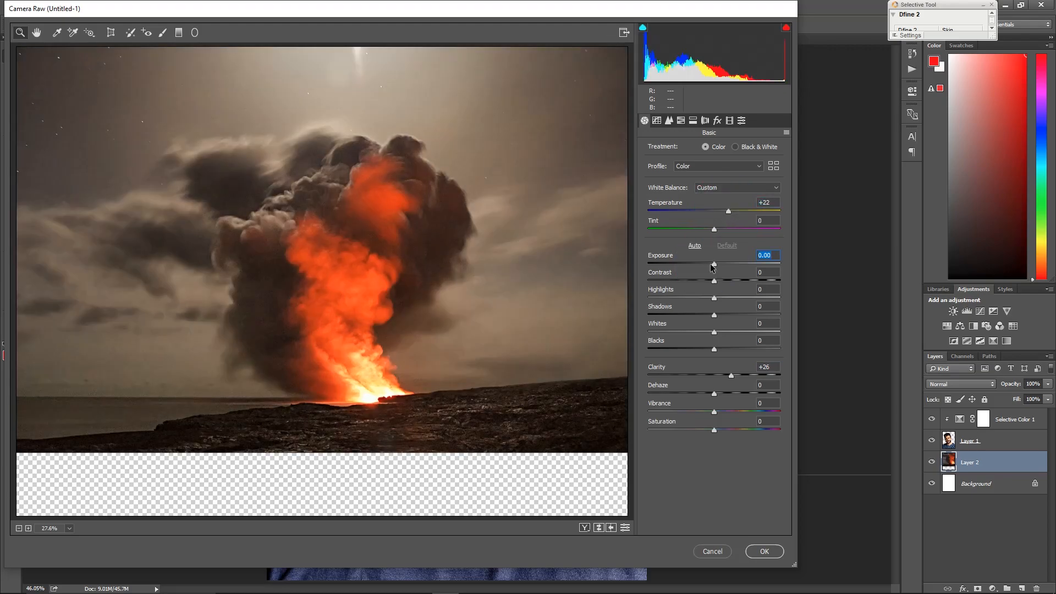
pyautogui.click(732, 411)
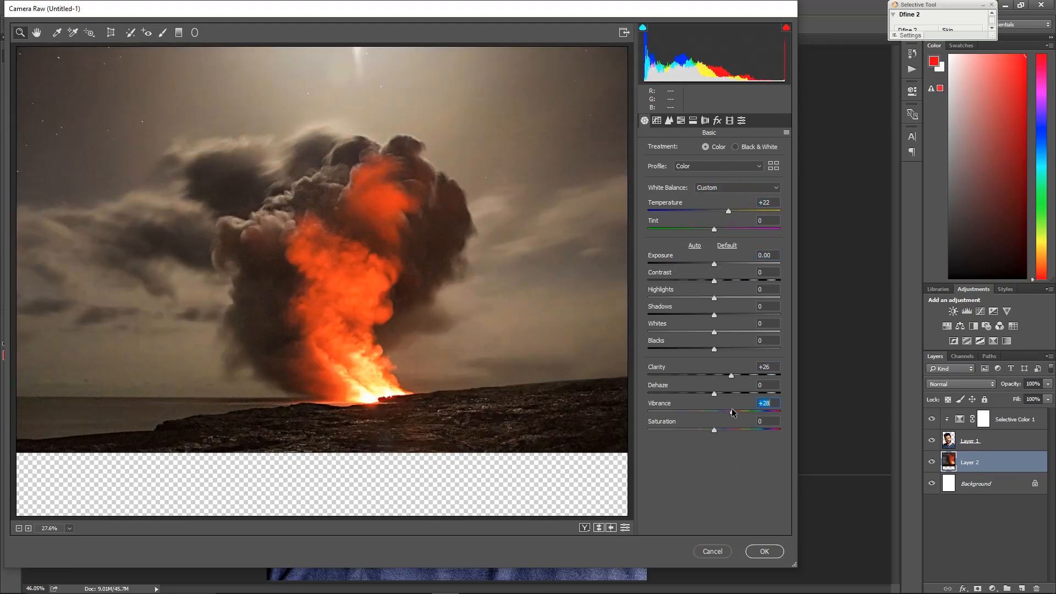
pyautogui.click(765, 551)
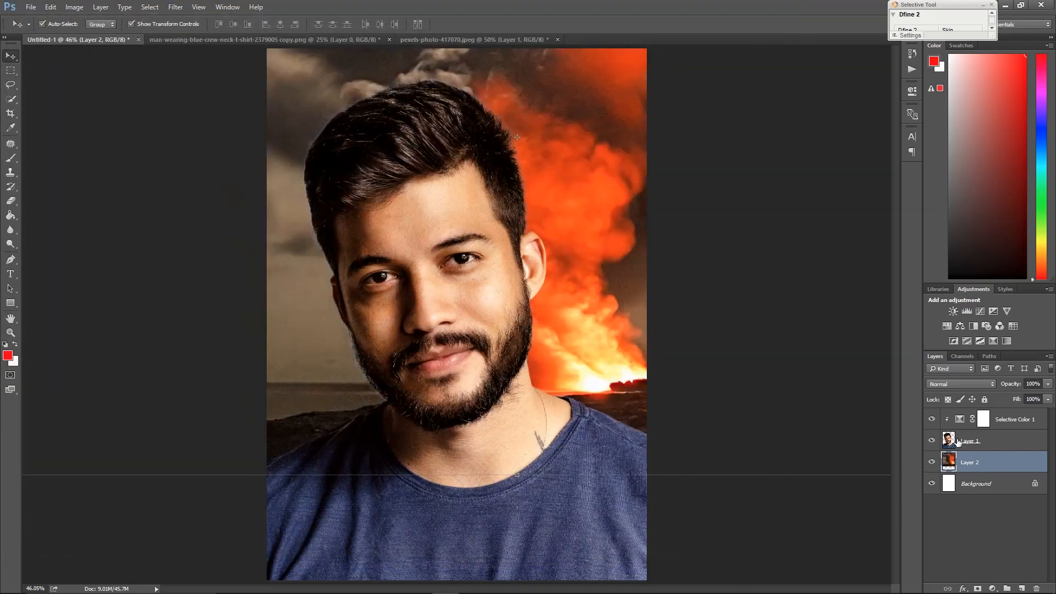
# Move the portrait layer slightly to the left on the canvas
pyautogui.moveTo(446, 343)
pyautogui.mouseDown()
pyautogui.moveTo(434, 332)
pyautogui.moveTo(431, 343)
pyautogui.mouseUp()
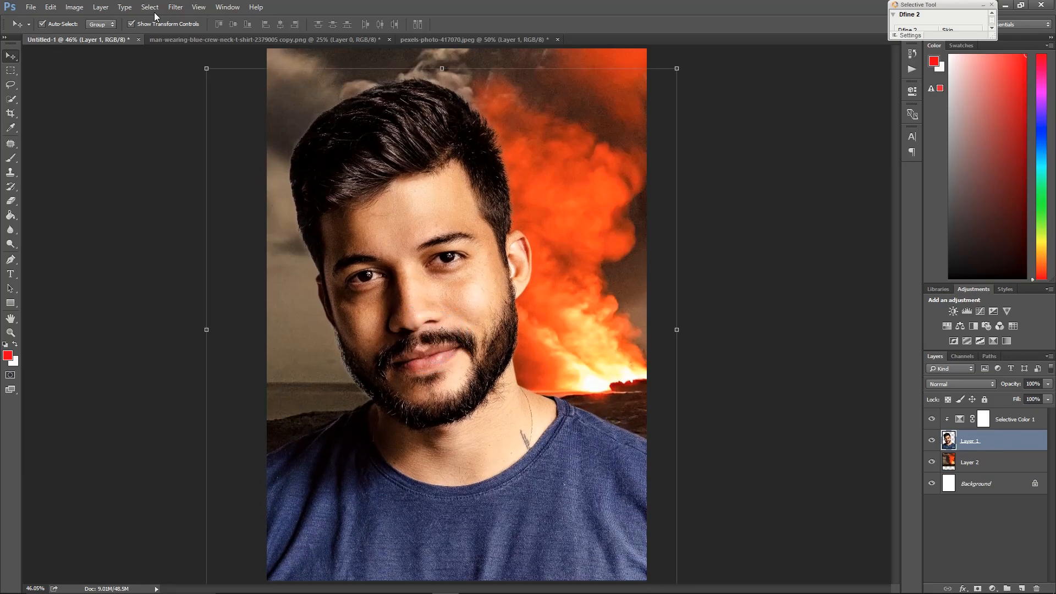
pyautogui.click(175, 7)
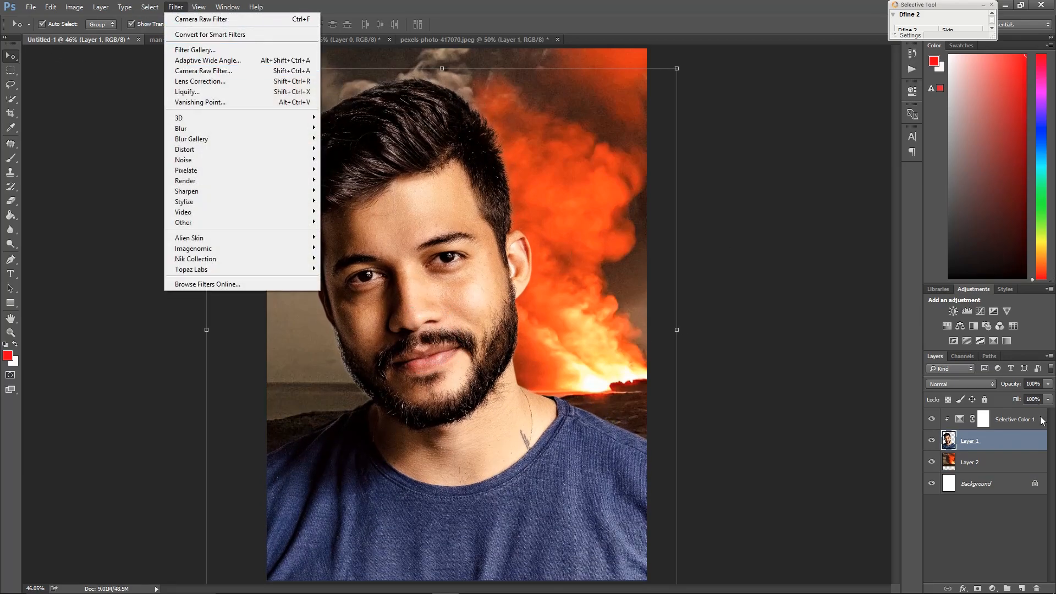
pyautogui.click(1014, 437)
# Convert the Selective Color adjustment and the portrait layer together into one smart object
pyautogui.click(1009, 428)
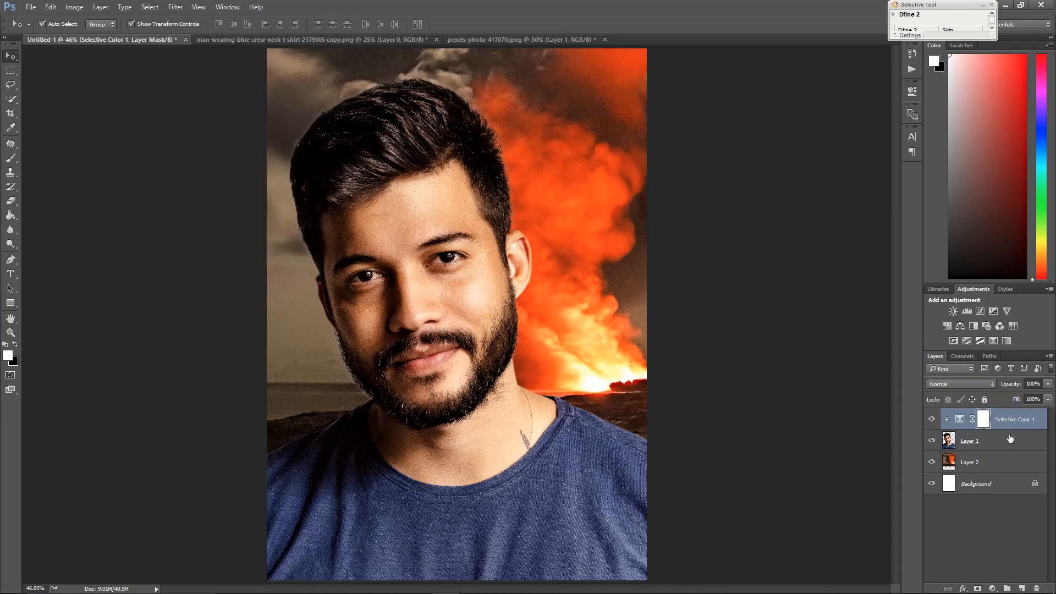
pyautogui.keyDown('ctrl'); pyautogui.click(1009, 440); pyautogui.keyUp('ctrl')
pyautogui.rightClick(1007, 441)
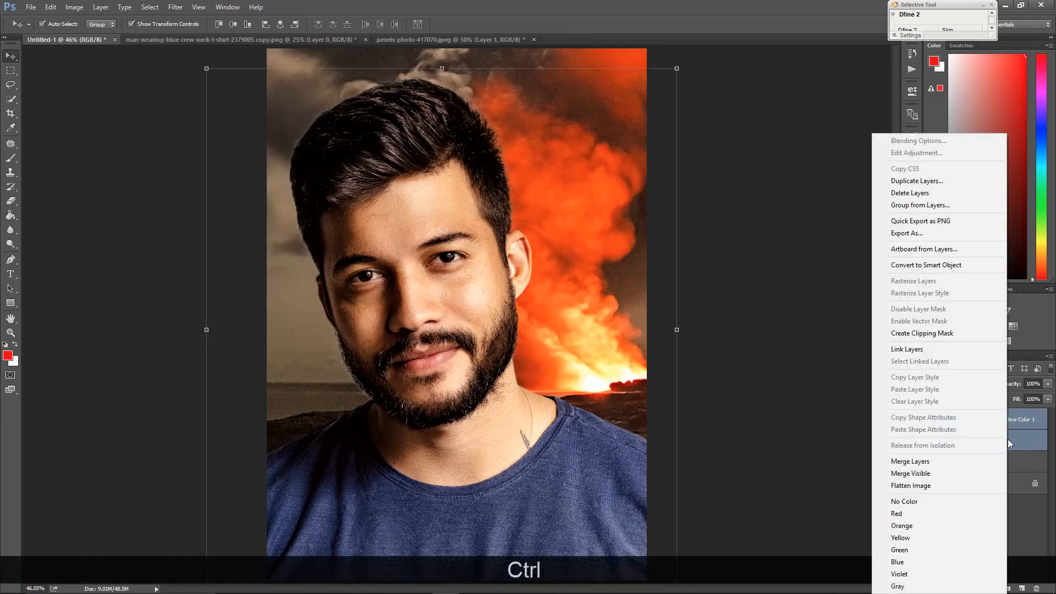
pyautogui.click(930, 265)
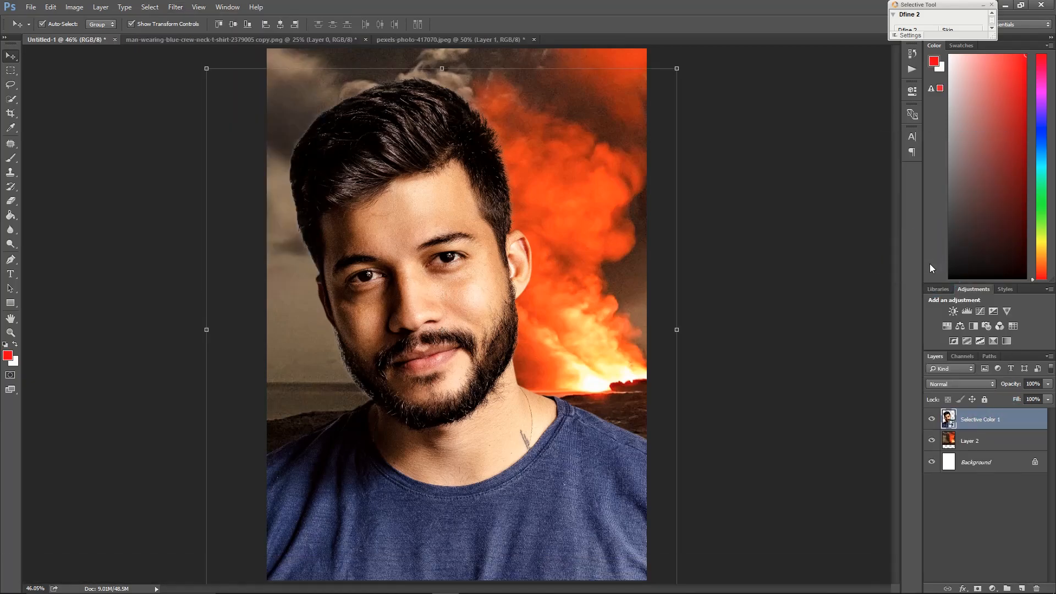
# Add a new layer clipped to the portrait, fill it with black, and set its blend mode to Overlay
pyautogui.click(1021, 588)
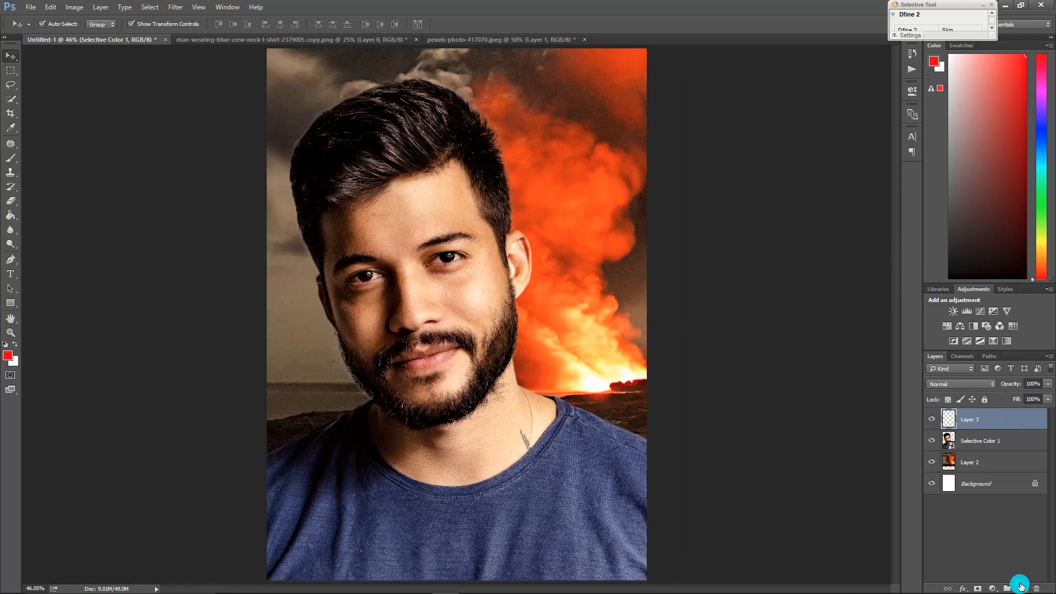
pyautogui.click(10, 216)
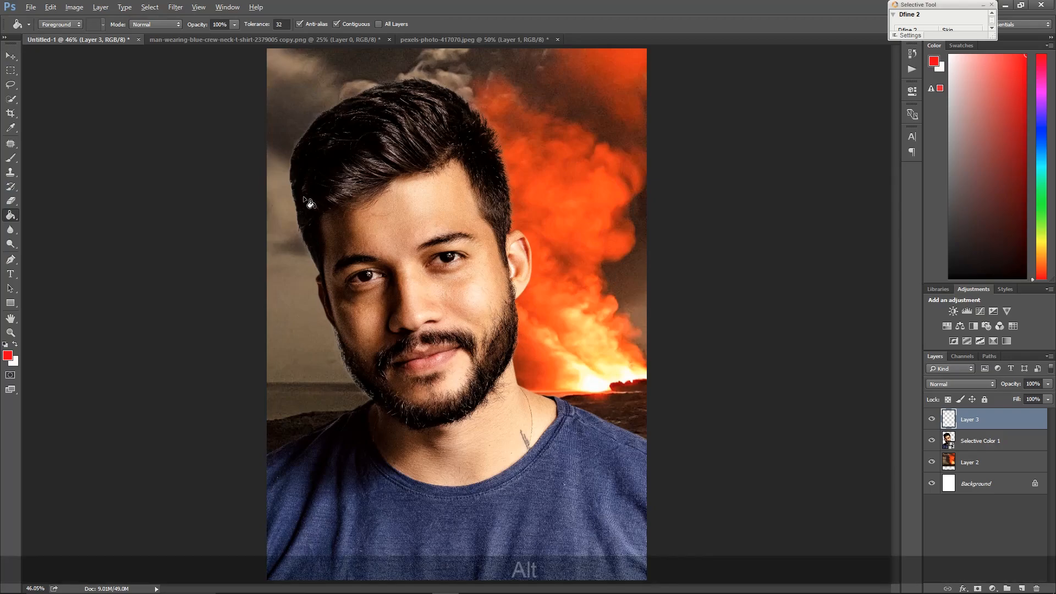
pyautogui.keyDown('alt'); pyautogui.click(315, 184); pyautogui.keyUp('alt')
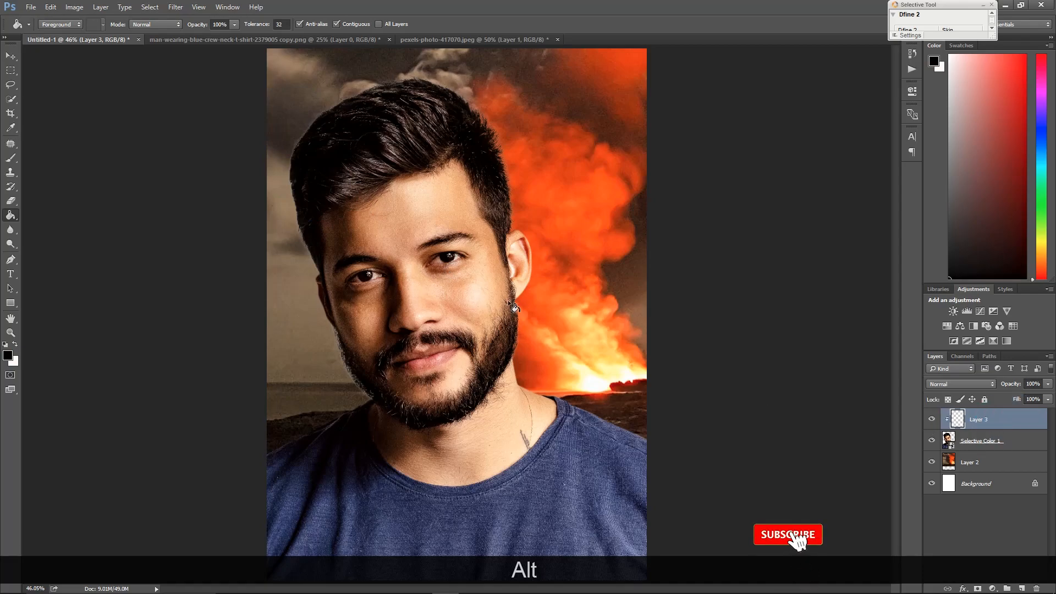
pyautogui.click(361, 217)
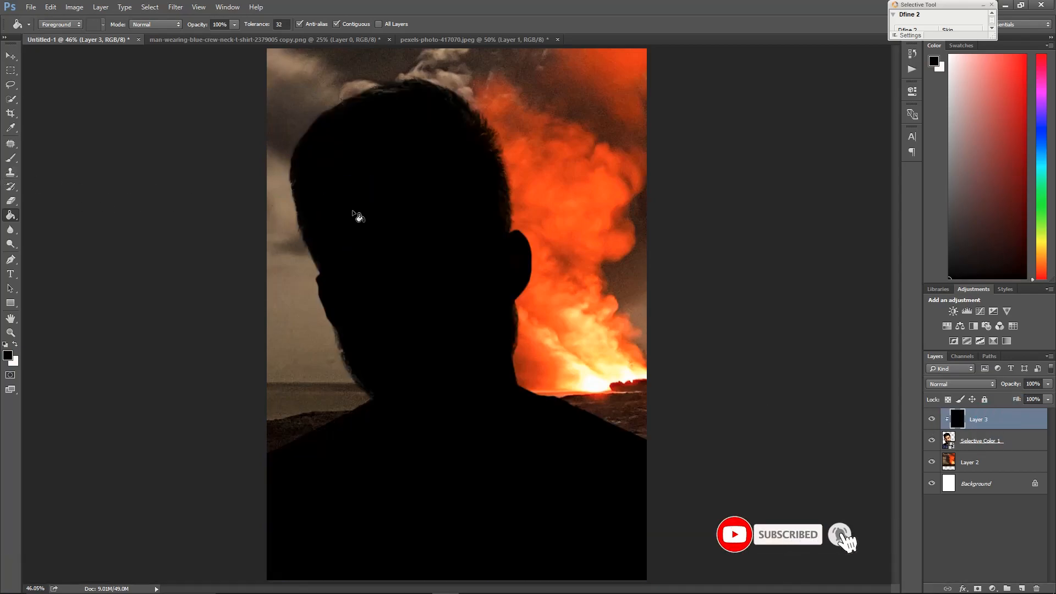
pyautogui.click(950, 384)
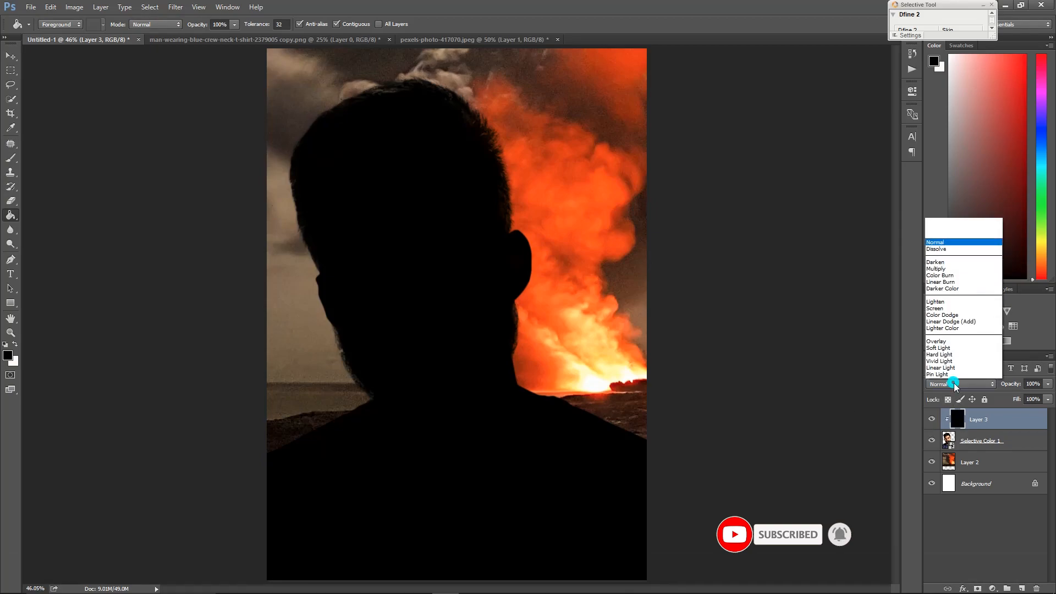
pyautogui.click(935, 269)
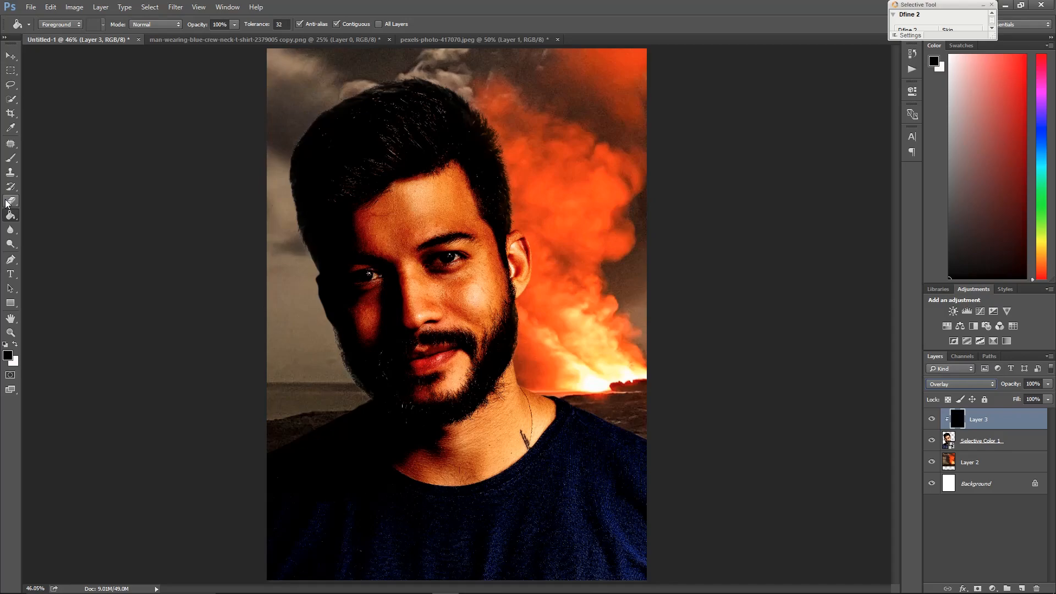
# Try painting white with a large brush over the face and shoulder on the black clipped layer
pyautogui.click(11, 158)
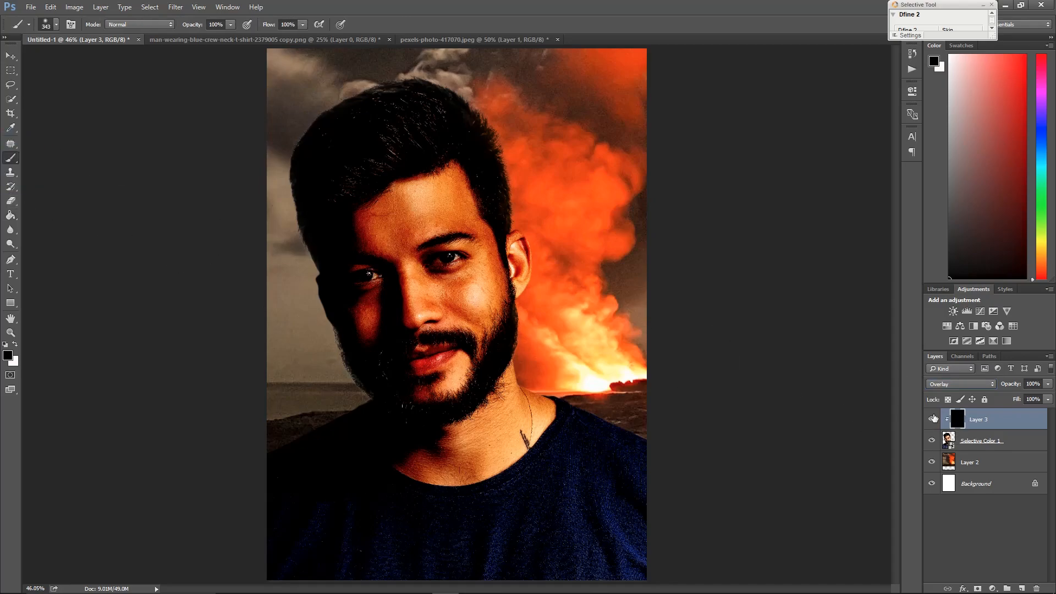
pyautogui.press(']')
pyautogui.press(']')
pyautogui.press(']')
pyautogui.press(']')
pyautogui.press(']')
pyautogui.press(']')
pyautogui.press(']')
pyautogui.press(']')
pyautogui.click(15, 344)
pyautogui.moveTo(506, 141)
pyautogui.mouseDown()
pyautogui.moveTo(517, 228)
pyautogui.moveTo(608, 383)
pyautogui.mouseUp()
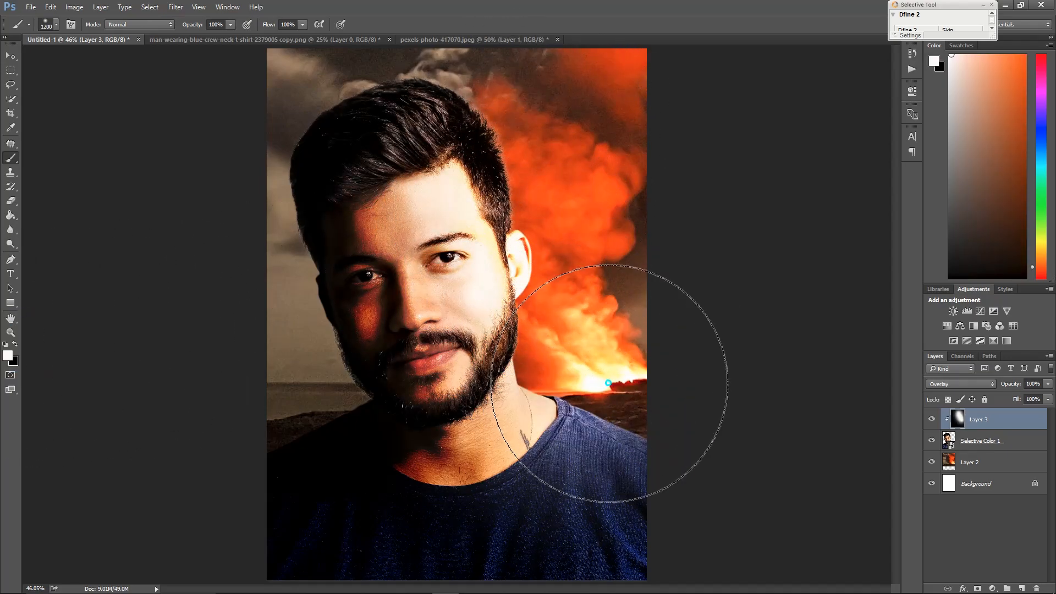
pyautogui.hotkey('ctrl', 'alt', 'z')
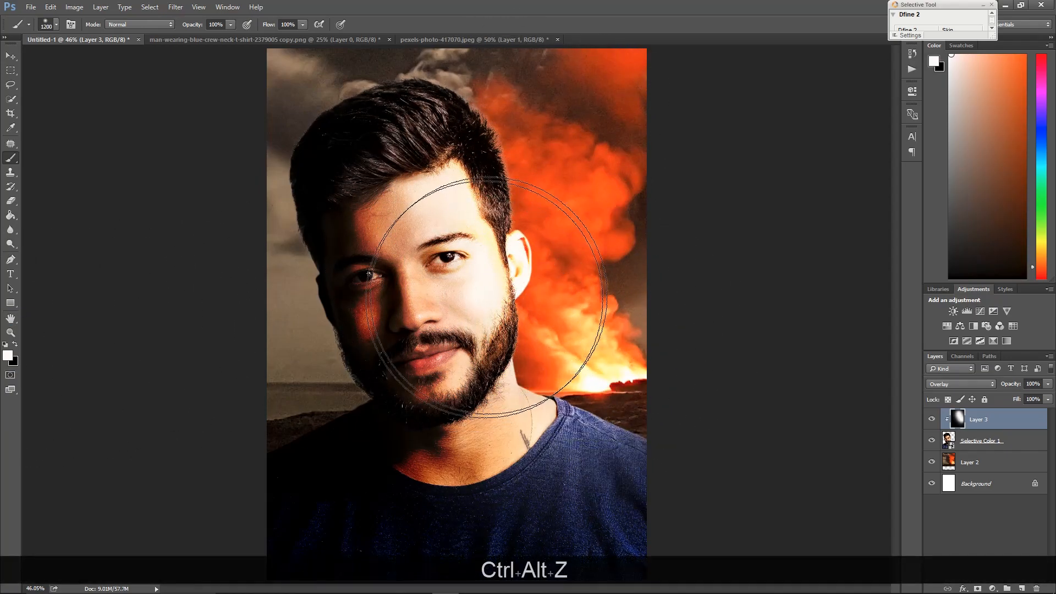
pyautogui.hotkey('ctrl', 'alt', 'z')
pyautogui.hotkey('ctrl', 'alt', 'z')
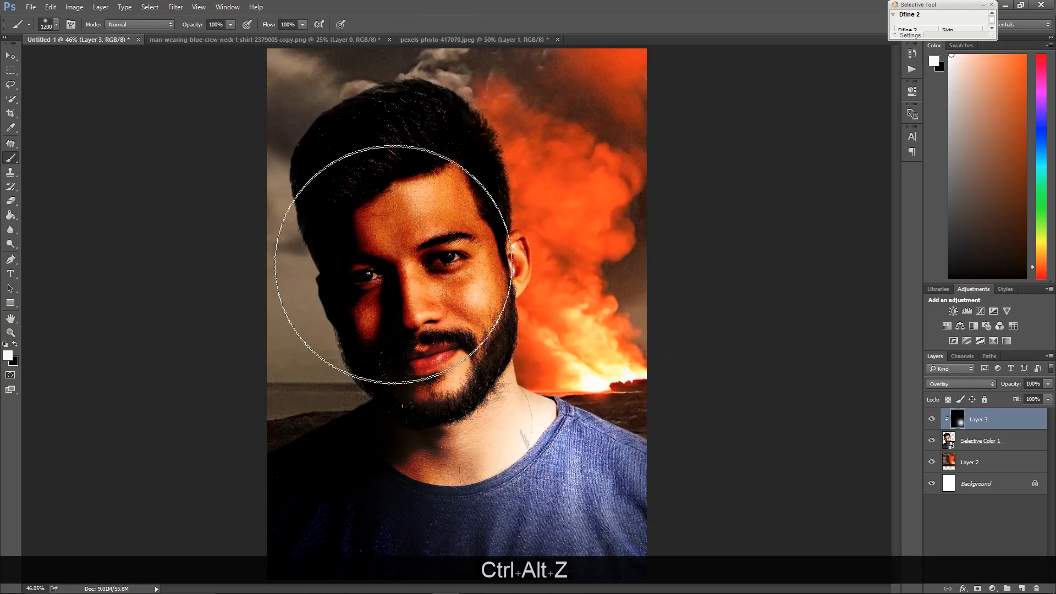
pyautogui.click(392, 259)
pyautogui.moveTo(374, 198); pyautogui.dragTo(532, 404)
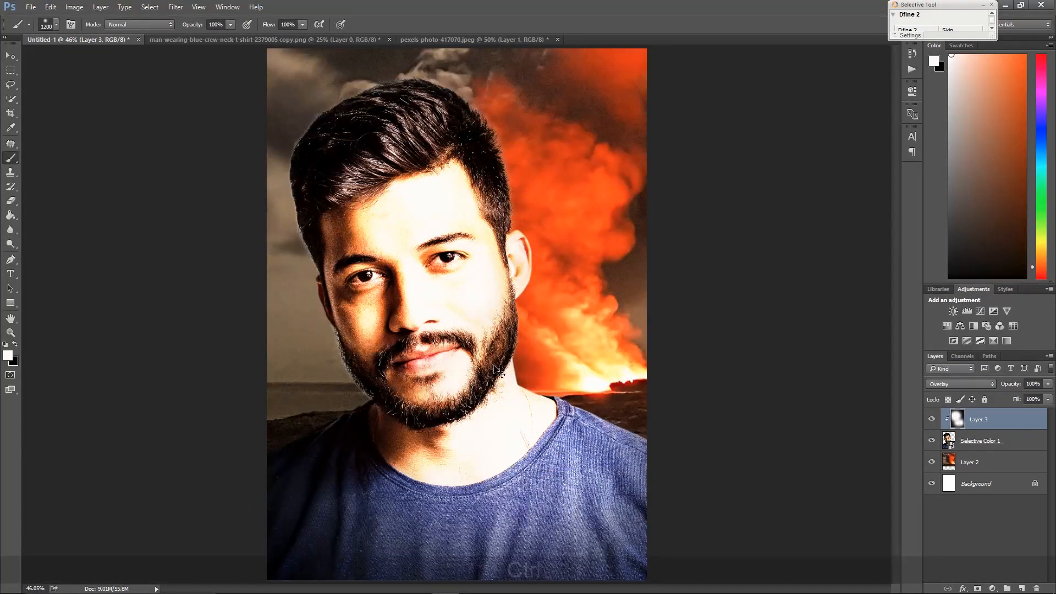
pyautogui.hotkey('ctrl', 'alt', 'z')
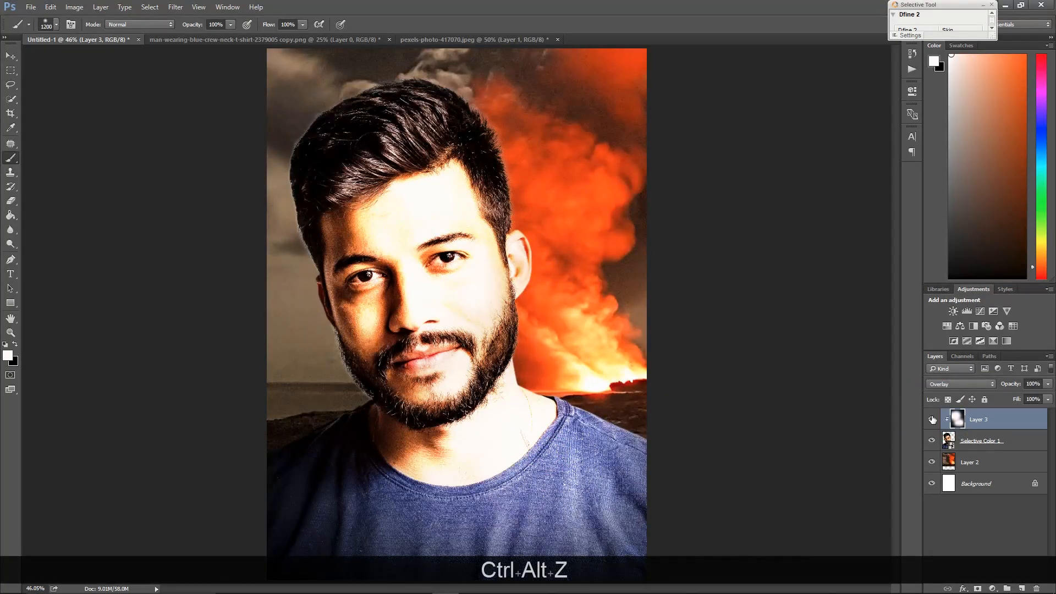
pyautogui.click(931, 420)
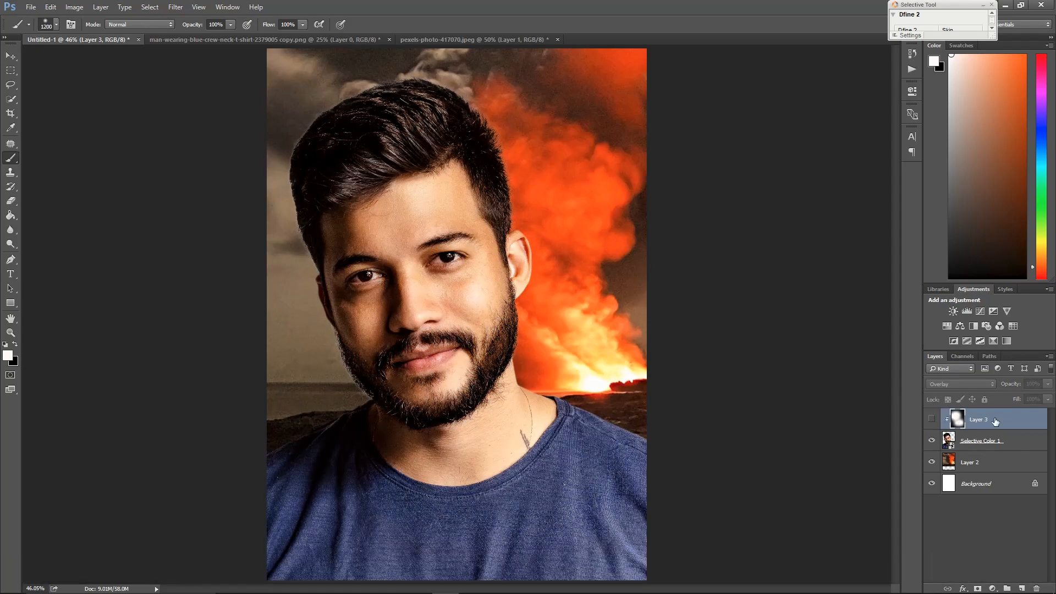
pyautogui.hotkey('ctrl', 'alt', 'z')
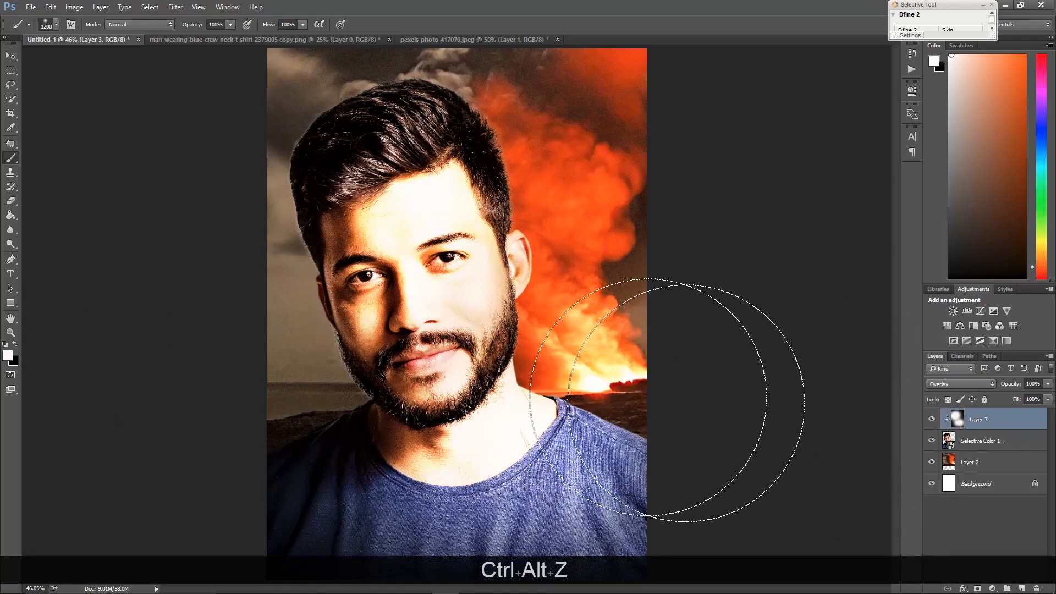
pyautogui.hotkey('ctrl', 'alt', 'z')
pyautogui.hotkey('ctrl', 'alt', 'z')
pyautogui.hotkey('ctrl', 'alt', 'z')
pyautogui.hotkey('ctrl', 'alt', 'z')
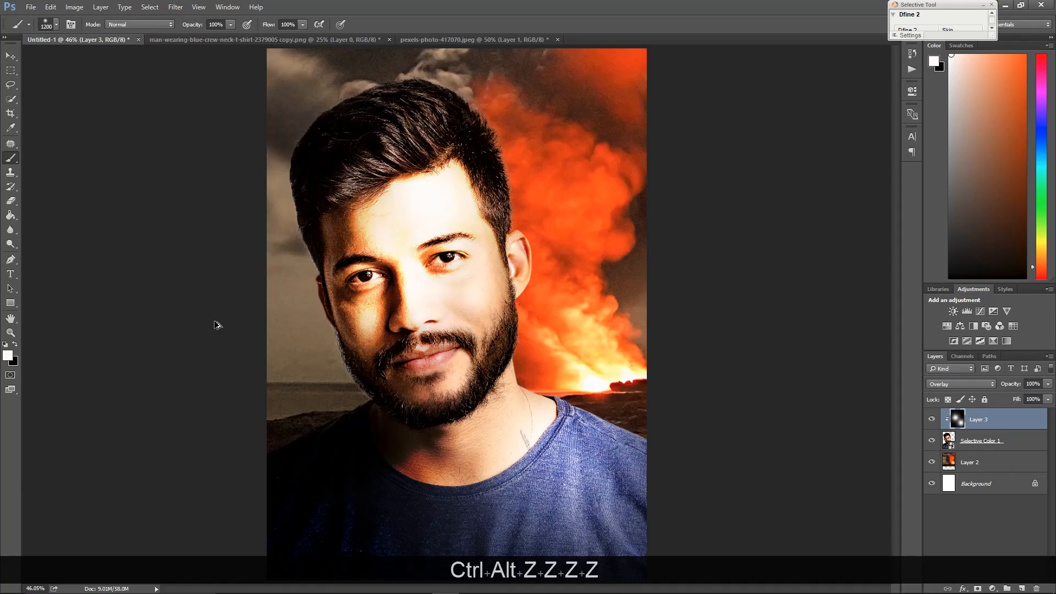
pyautogui.click(14, 345)
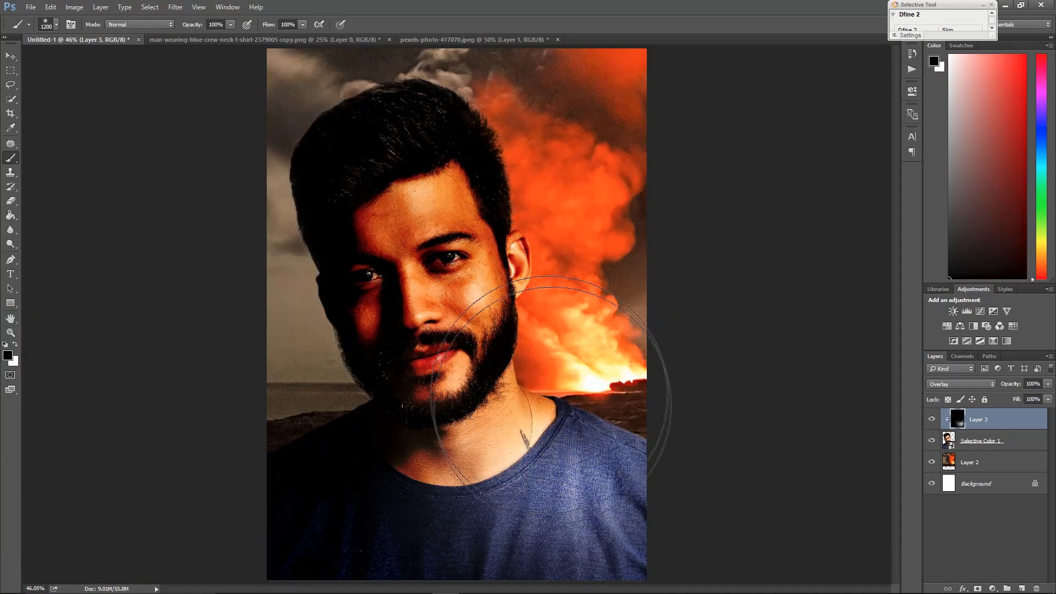
pyautogui.click(594, 462)
pyautogui.click(398, 308)
pyautogui.click(570, 464)
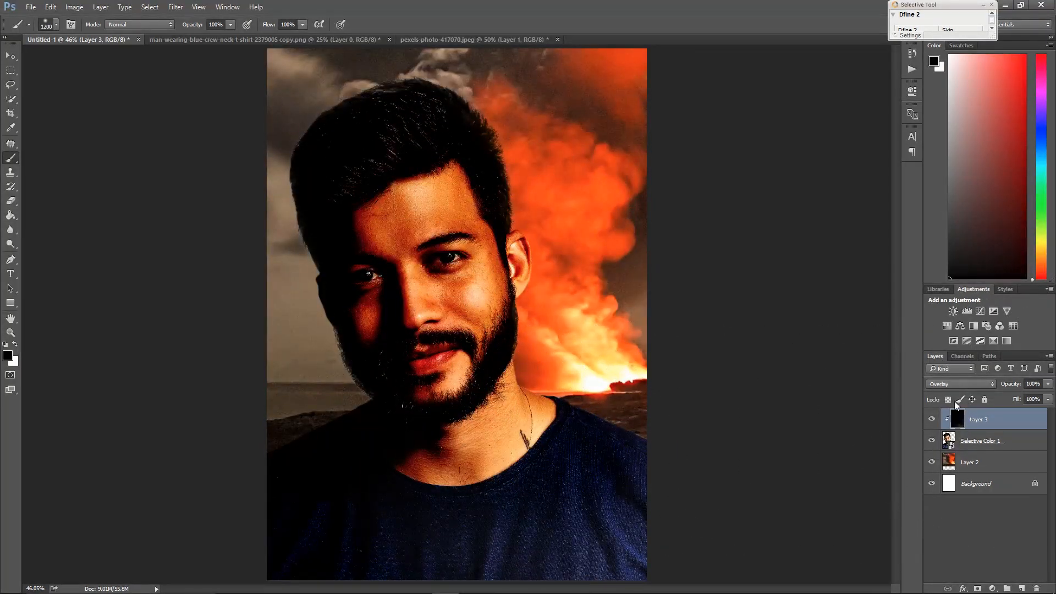
pyautogui.click(482, 502)
pyautogui.click(612, 447)
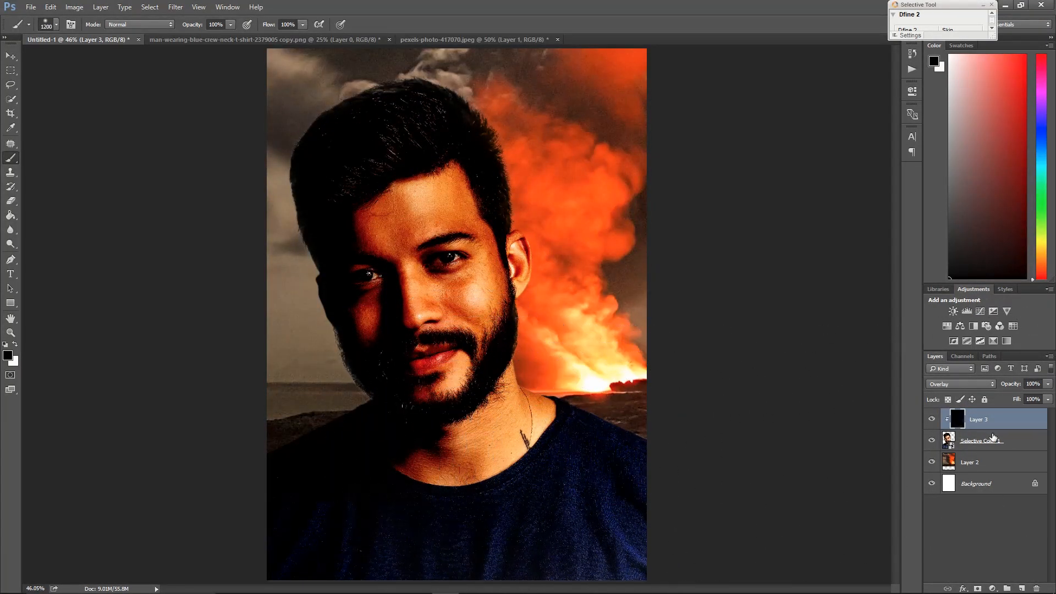
# Set the clipped black layer's blend mode to Soft Light
pyautogui.press('space')
pyautogui.rightClick(461, 251)
pyautogui.click(477, 261)
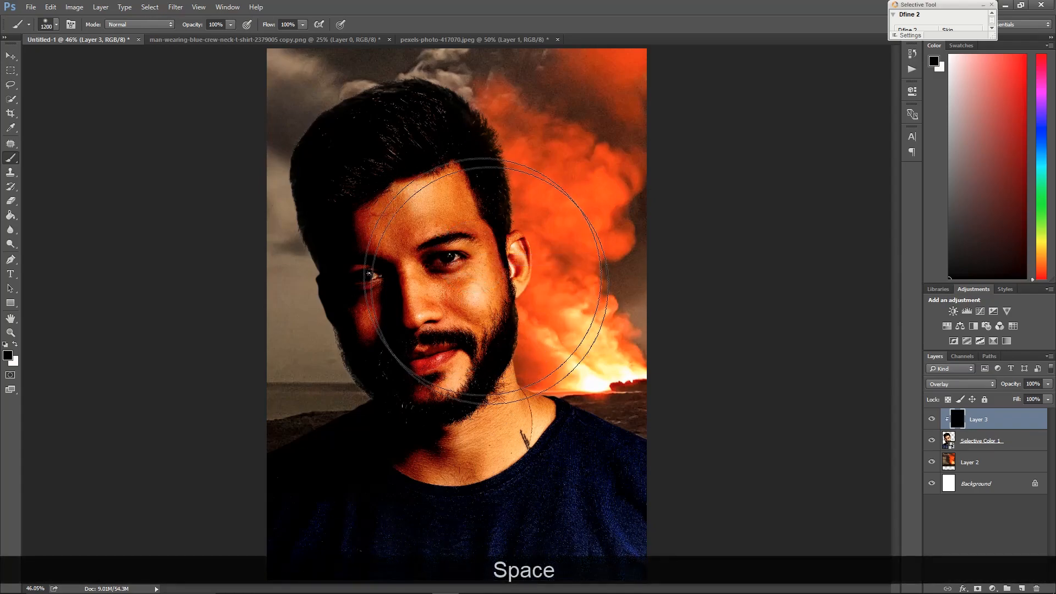
pyautogui.click(961, 383)
pyautogui.click(941, 276)
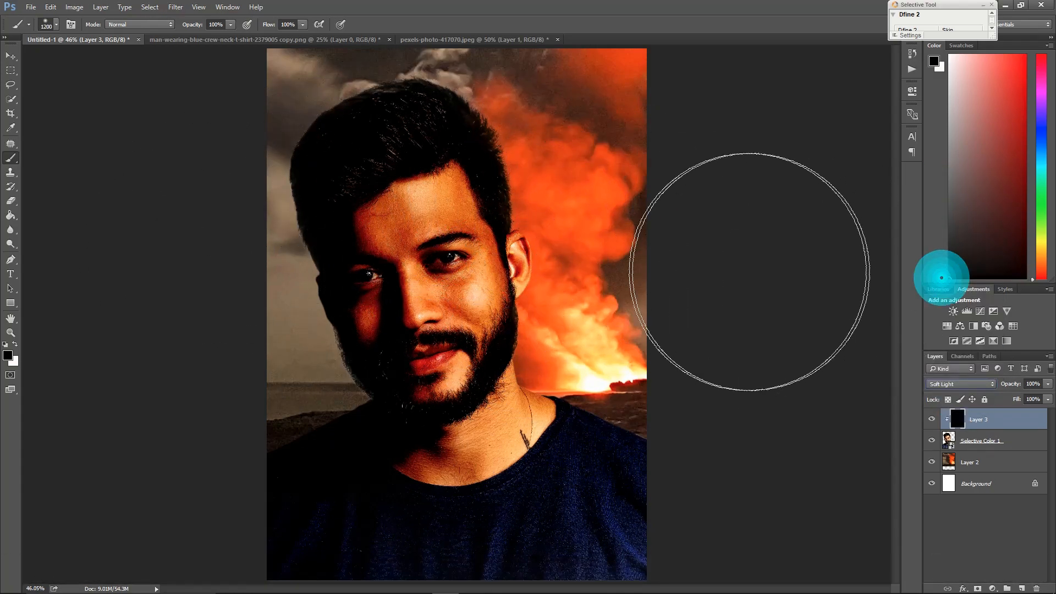
# Paint white with a soft brush about 900 px over the face to brighten it
pyautogui.press('space')
pyautogui.rightClick(485, 226)
pyautogui.click(498, 235)
pyautogui.press('[')
pyautogui.press('[')
pyautogui.press('[')
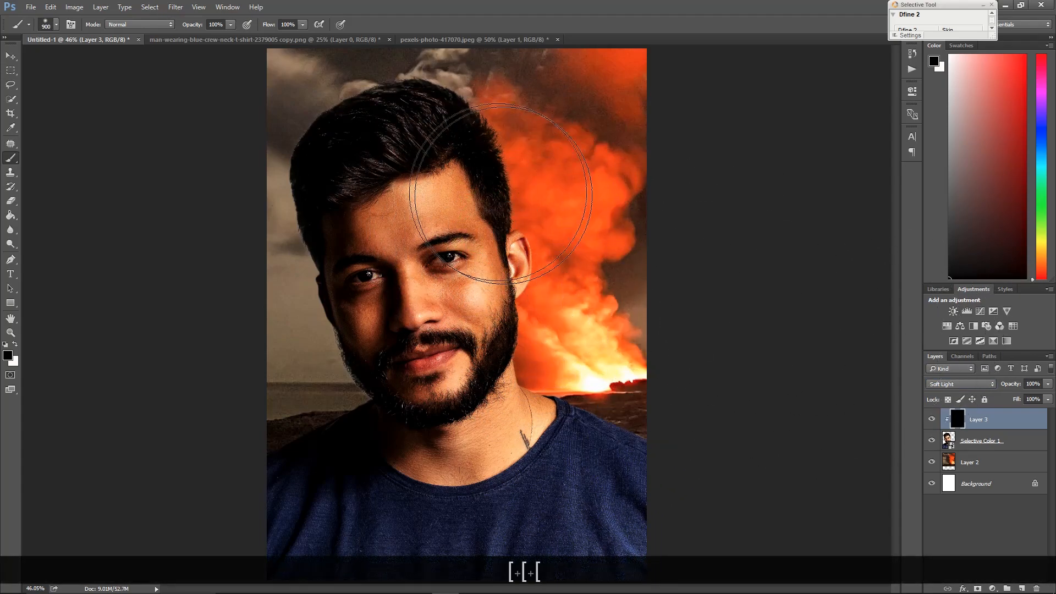
pyautogui.keyDown('alt'); pyautogui.click(1022, 424); pyautogui.keyUp('alt')
pyautogui.rightClick(530, 221)
pyautogui.click(551, 231)
pyautogui.scroll(-4, 671, 289)
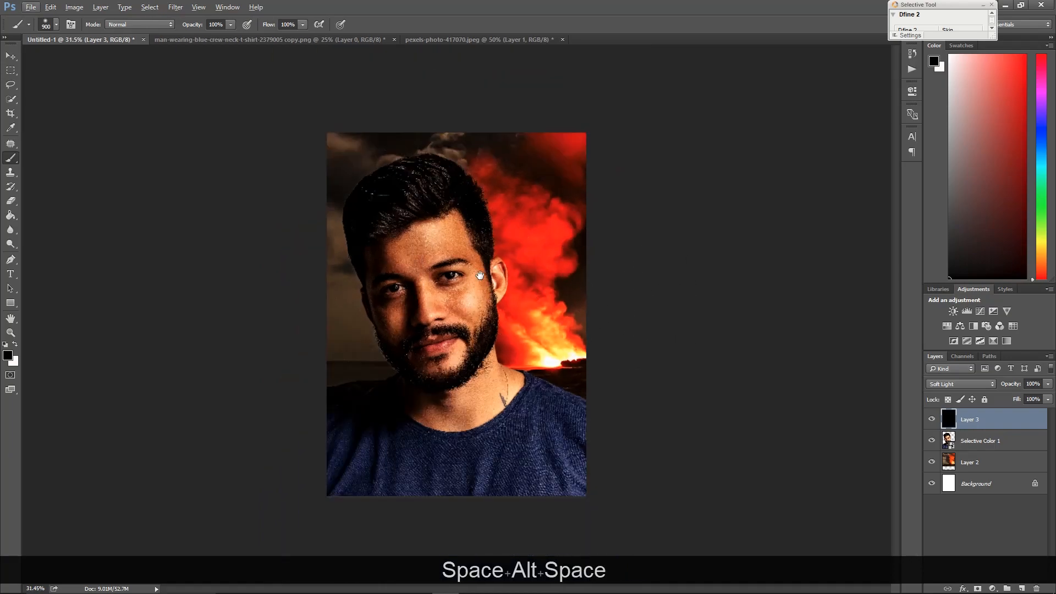
pyautogui.moveTo(480, 275); pyautogui.dragTo(613, 282)
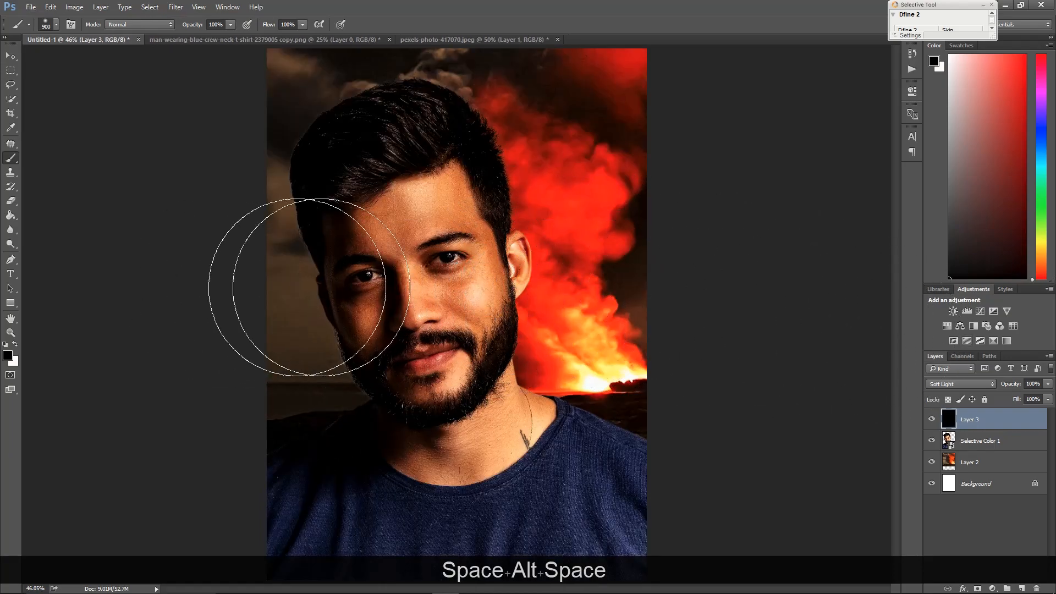
pyautogui.click(15, 344)
pyautogui.moveTo(385, 212)
pyautogui.mouseDown()
pyautogui.moveTo(488, 318)
pyautogui.moveTo(379, 363)
pyautogui.moveTo(405, 382)
pyautogui.mouseUp()
pyautogui.moveTo(415, 312)
pyautogui.mouseDown()
pyautogui.moveTo(231, 252)
pyautogui.moveTo(528, 83)
pyautogui.mouseUp()
# Try the Difference blend mode on the clipped layer
pyautogui.click(952, 386)
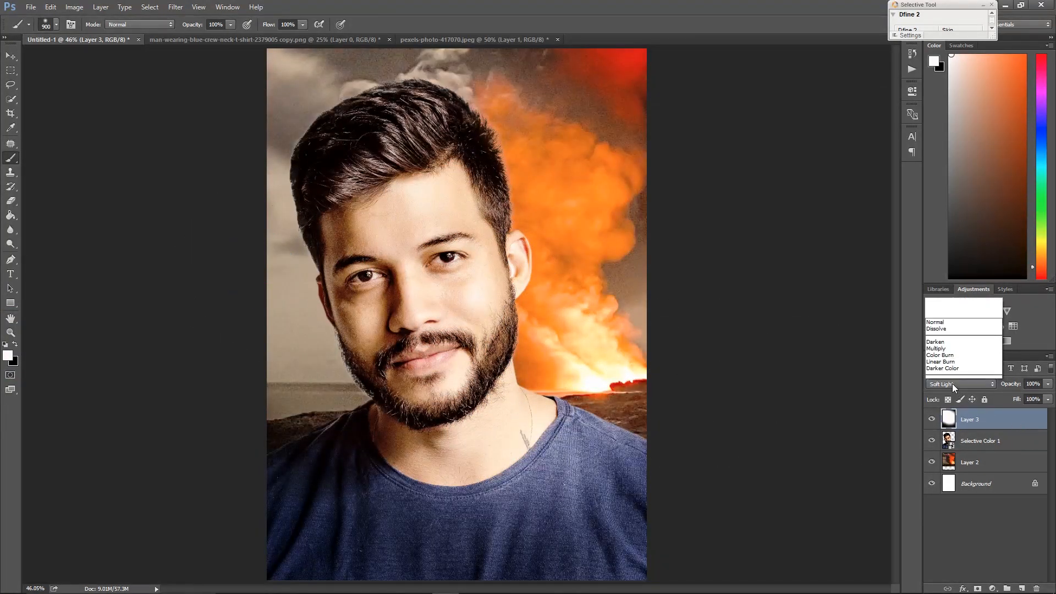
pyautogui.click(935, 323)
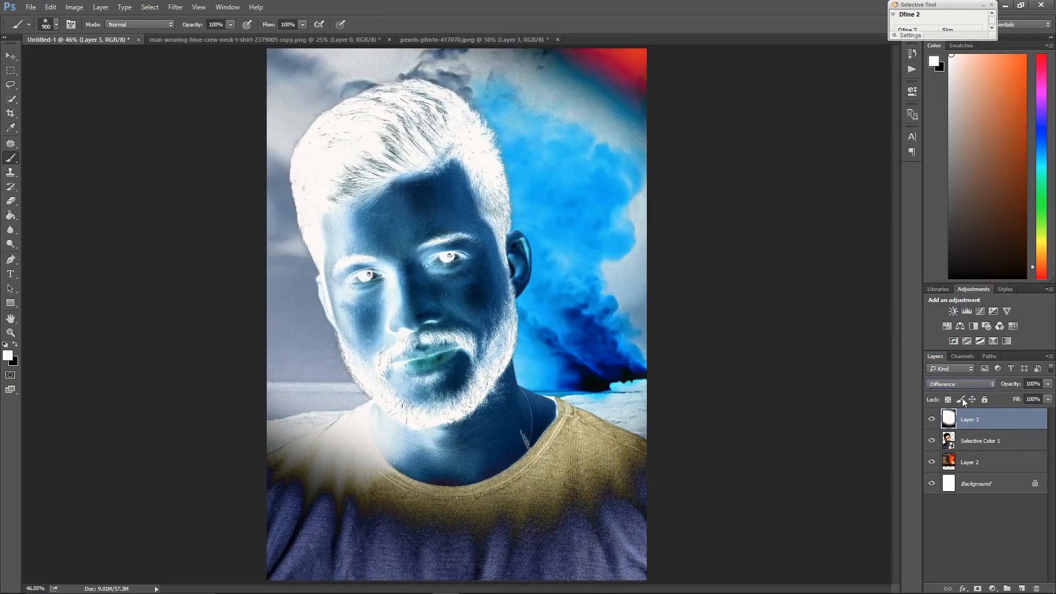
pyautogui.press('Delete')
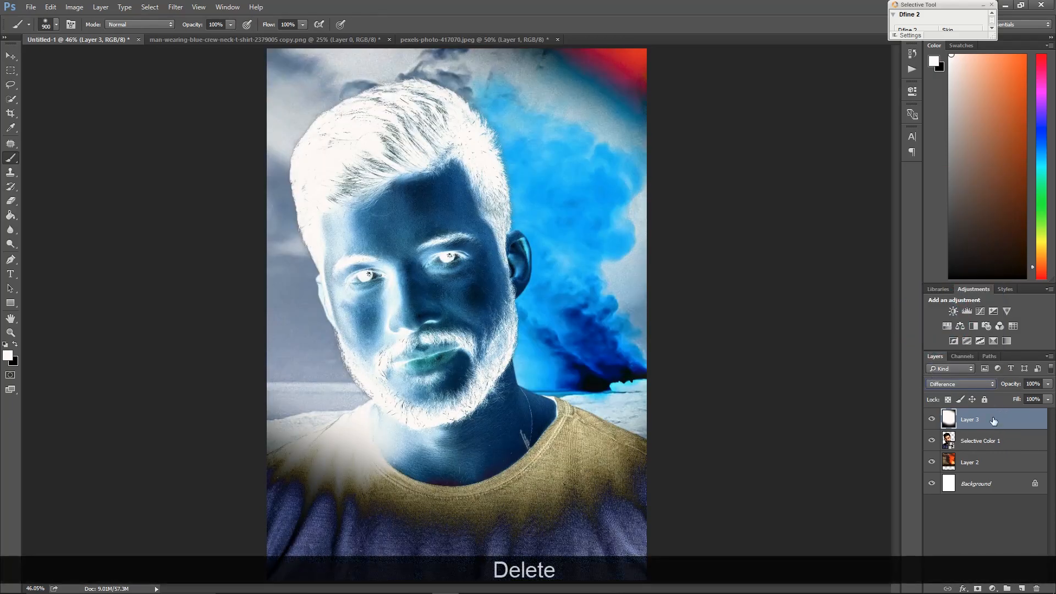
pyautogui.hotkey('ctrl', 'alt', 'z')
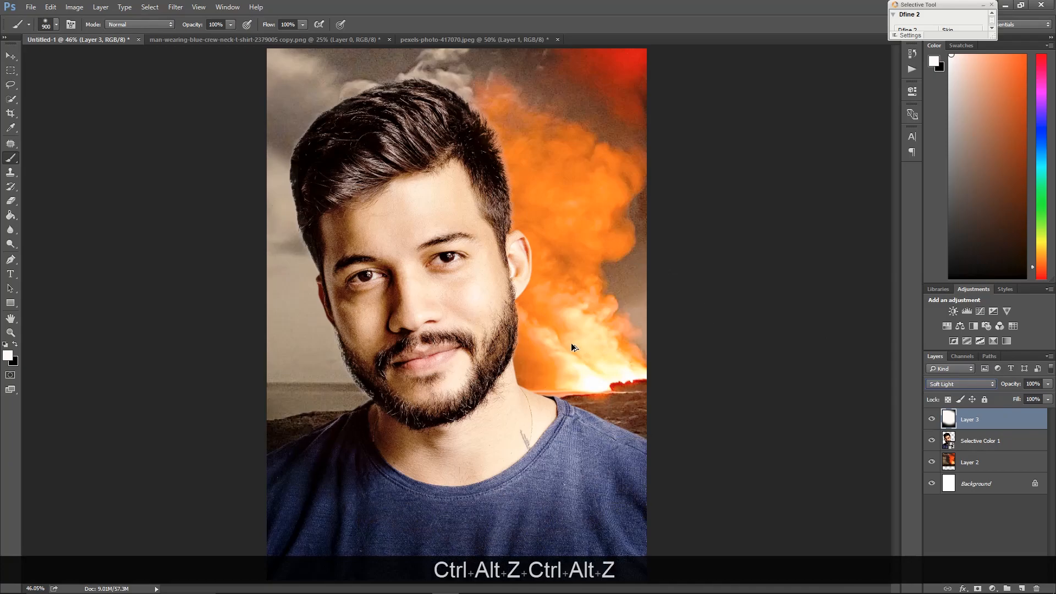
# Delete the clipped Soft Light layer from the portrait
pyautogui.click(1015, 439)
pyautogui.click(1024, 530)
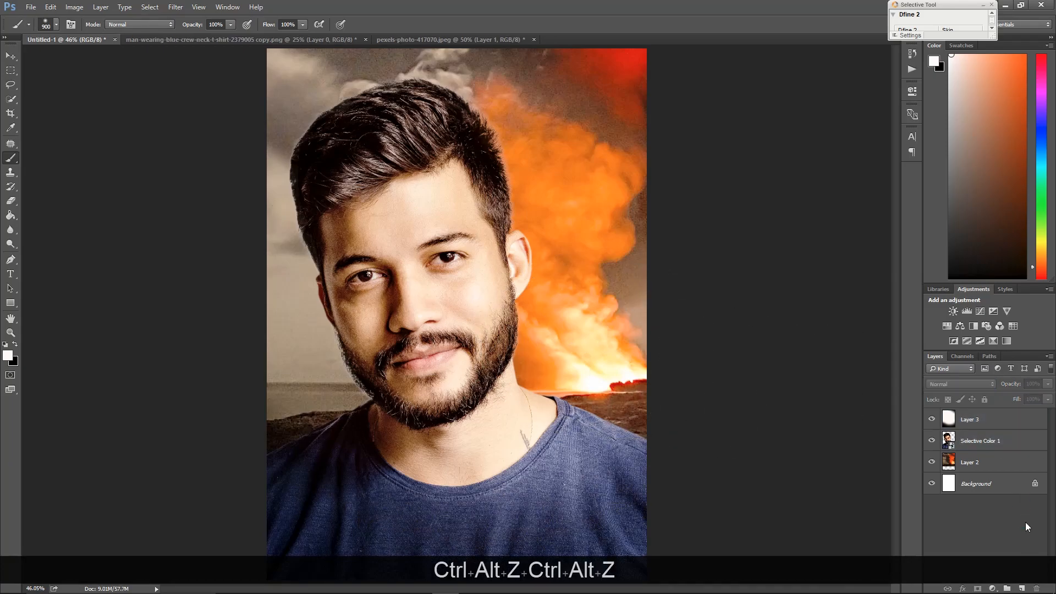
pyautogui.click(999, 427)
pyautogui.press('Delete')
pyautogui.doubleClick(987, 429)
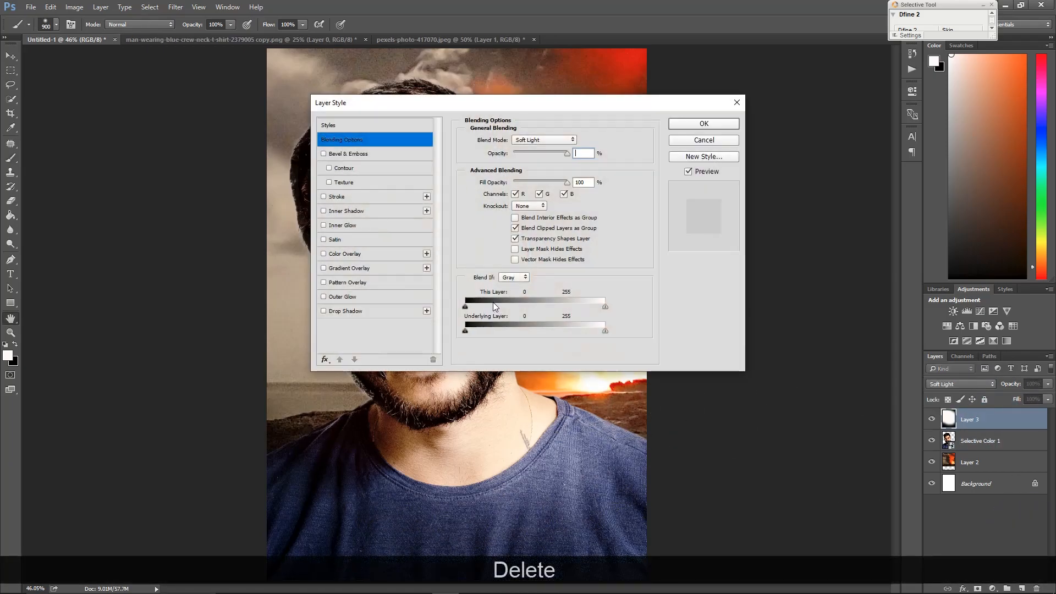
pyautogui.click(704, 140)
pyautogui.press('Delete')
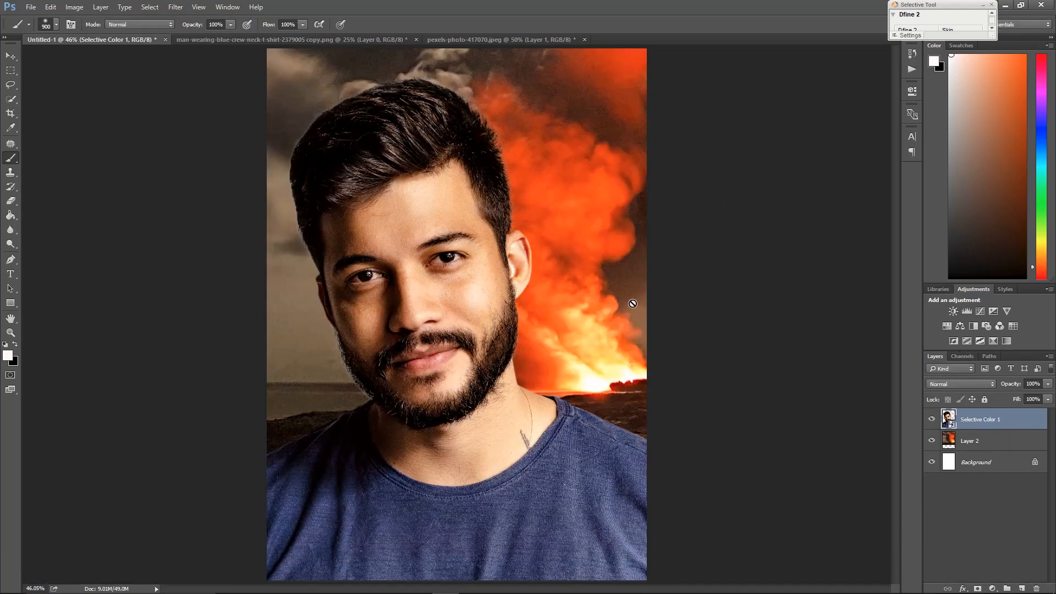
# Add a new layer, fill it with black, and set its blend mode to Soft Light
pyautogui.click(1021, 587)
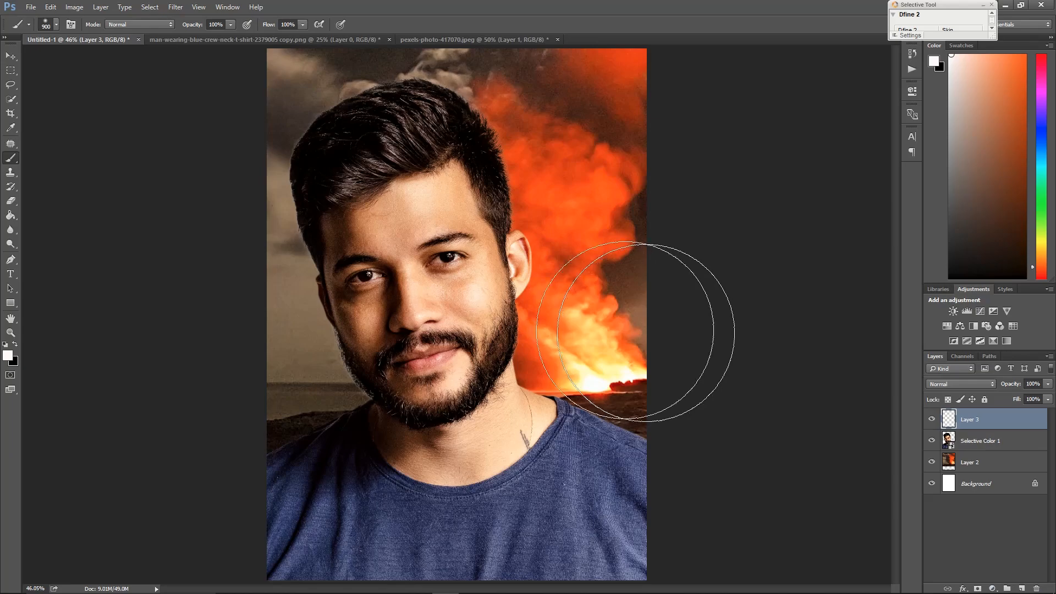
pyautogui.press('alt')
pyautogui.keyDown('alt'); pyautogui.click(309, 224); pyautogui.keyUp('alt')
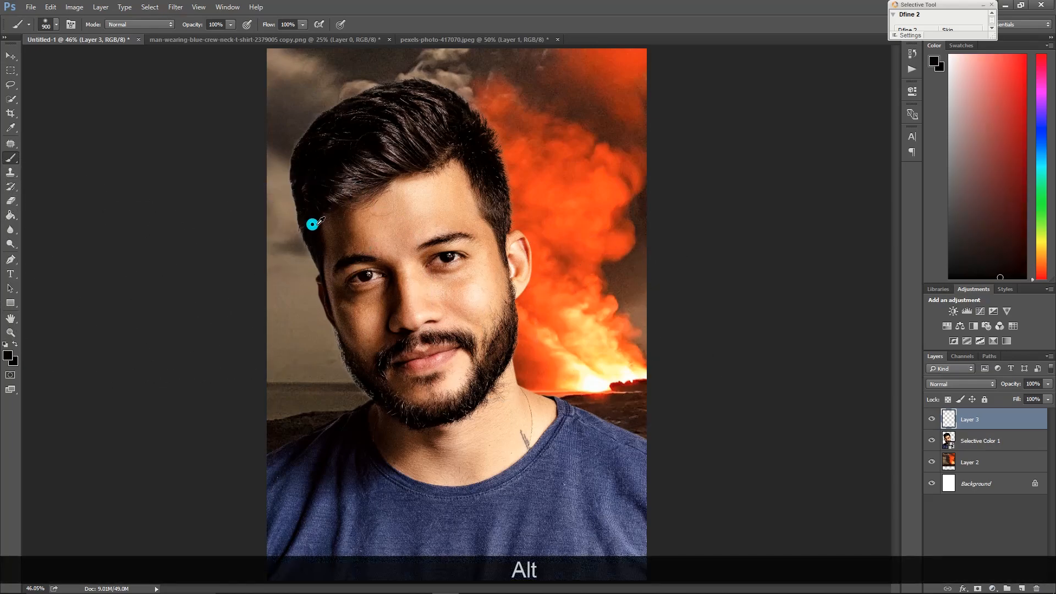
pyautogui.press('g')
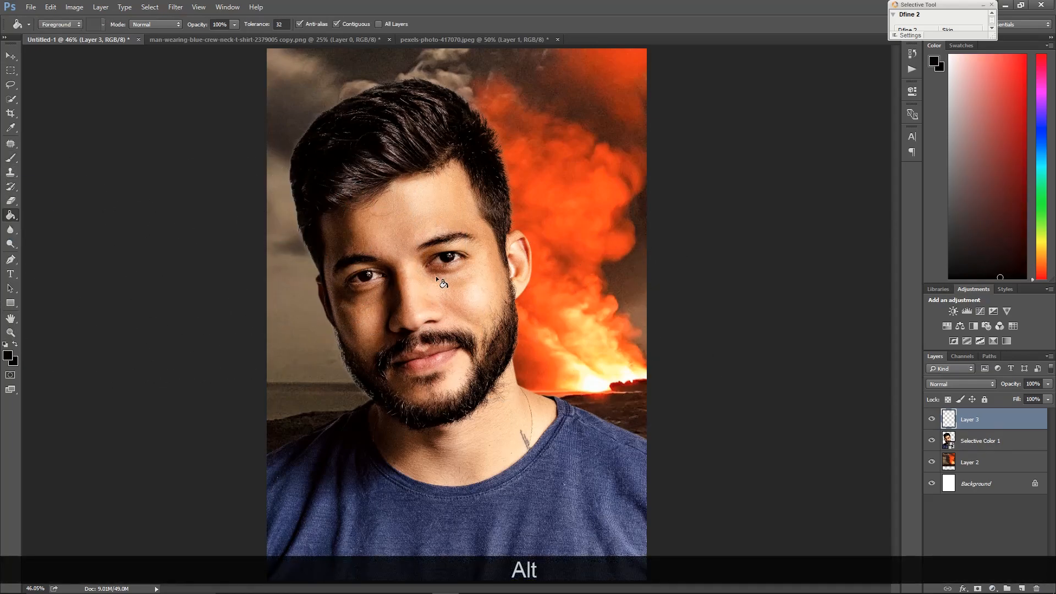
pyautogui.click(437, 279)
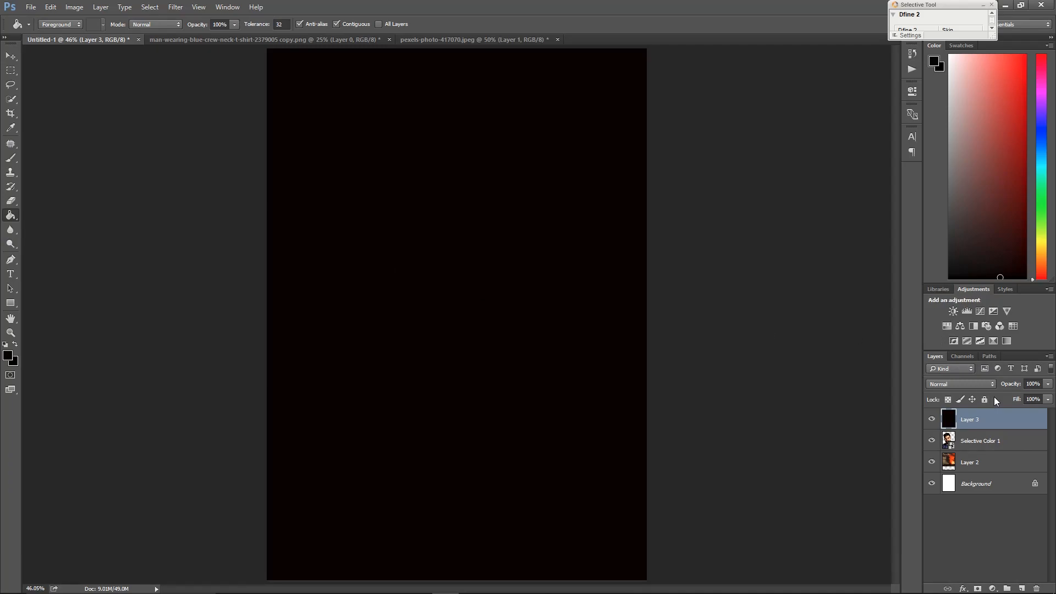
pyautogui.click(957, 383)
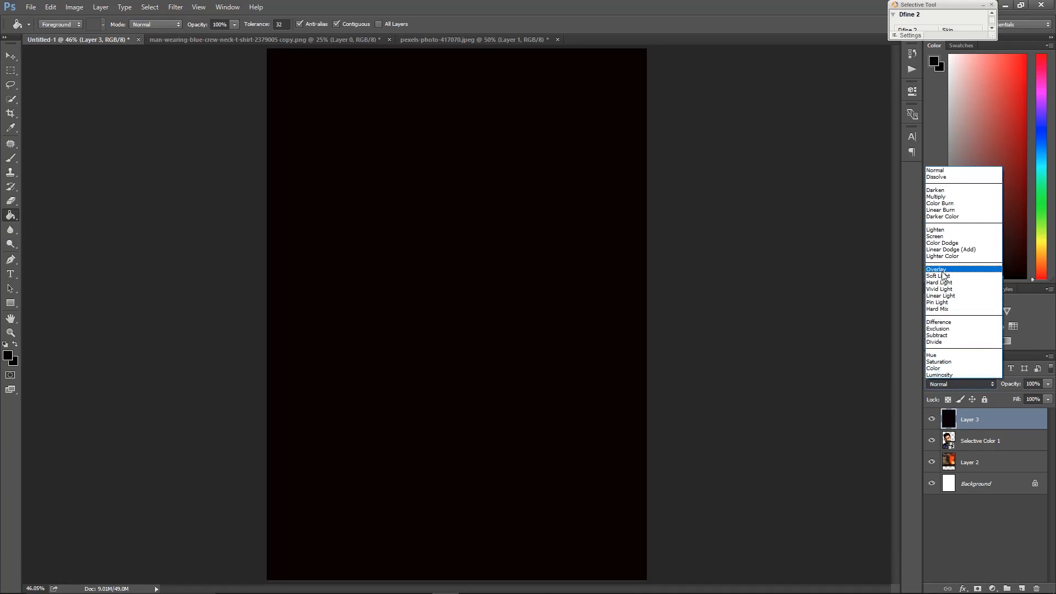
pyautogui.click(942, 273)
pyautogui.click(951, 384)
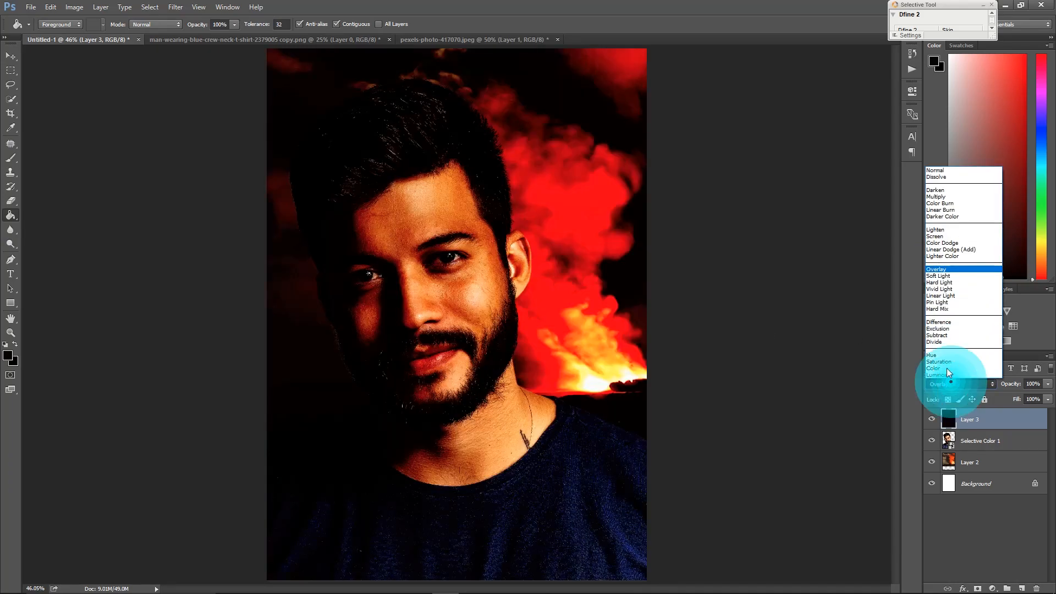
pyautogui.click(943, 281)
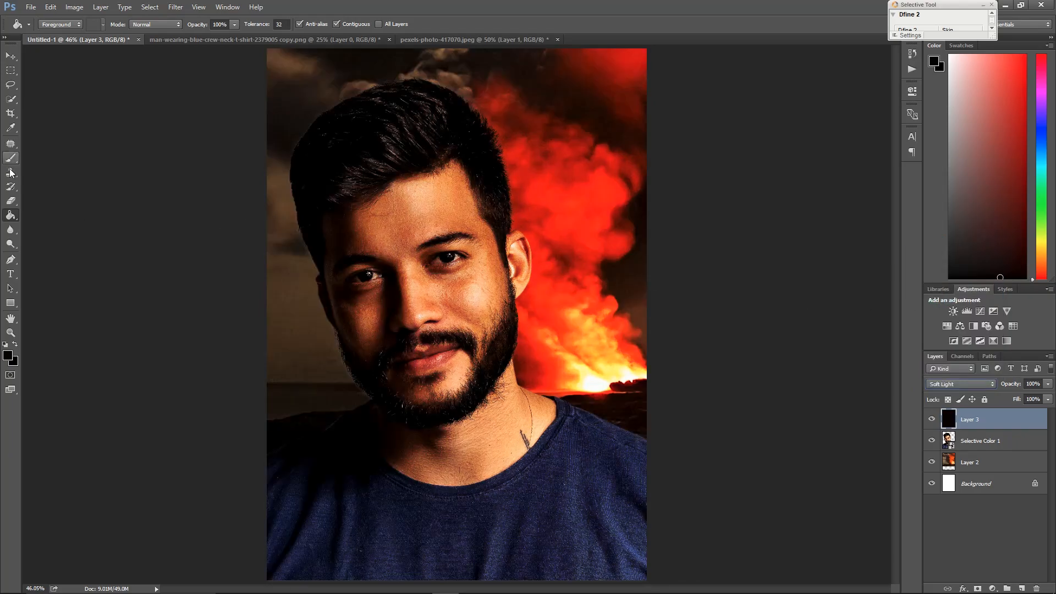
# Erase the black Soft Light layer over the face and right side of the portrait with a large eraser
pyautogui.click(12, 200)
pyautogui.moveTo(456, 215)
pyautogui.mouseDown()
pyautogui.moveTo(517, 402)
pyautogui.moveTo(434, 209)
pyautogui.mouseUp()
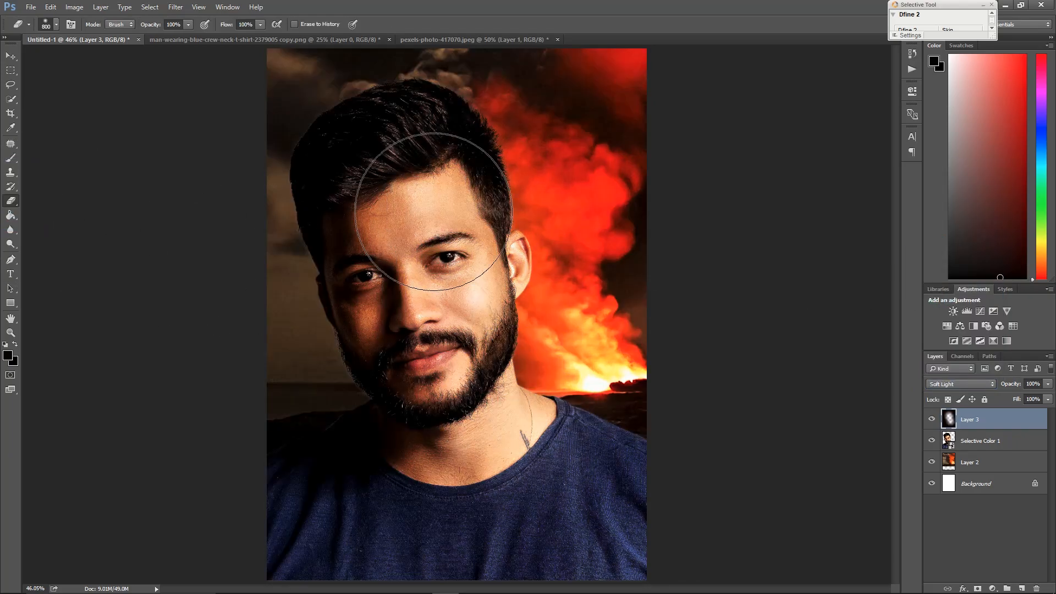
pyautogui.moveTo(515, 339)
pyautogui.mouseDown()
pyautogui.moveTo(568, 418)
pyautogui.moveTo(608, 438)
pyautogui.mouseUp()
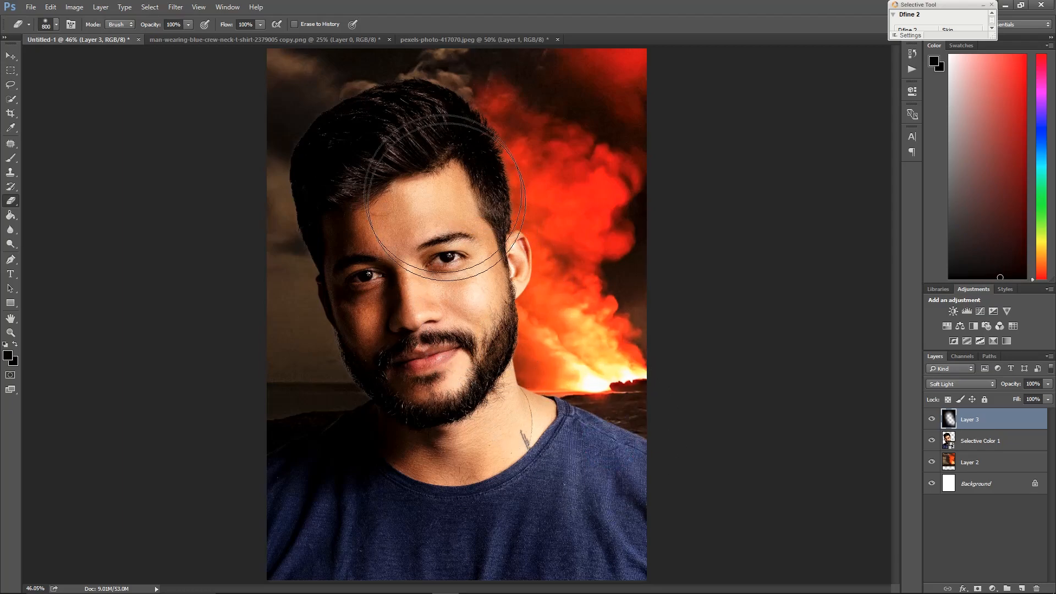
pyautogui.moveTo(442, 181); pyautogui.dragTo(464, 262)
pyautogui.moveTo(613, 455); pyautogui.dragTo(613, 443)
pyautogui.press('space')
pyautogui.rightClick(459, 171)
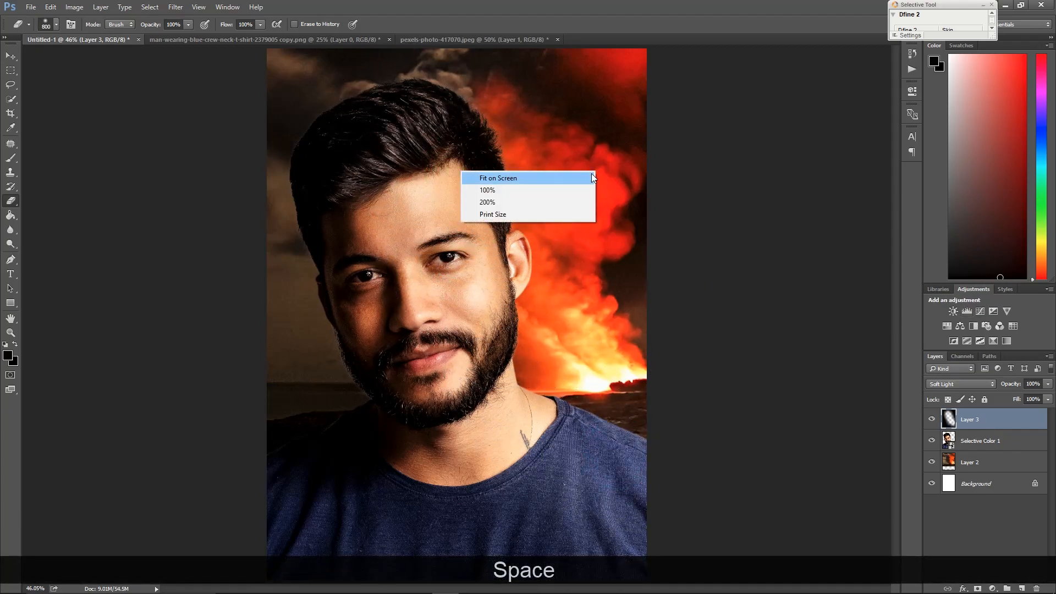
pyautogui.click(551, 177)
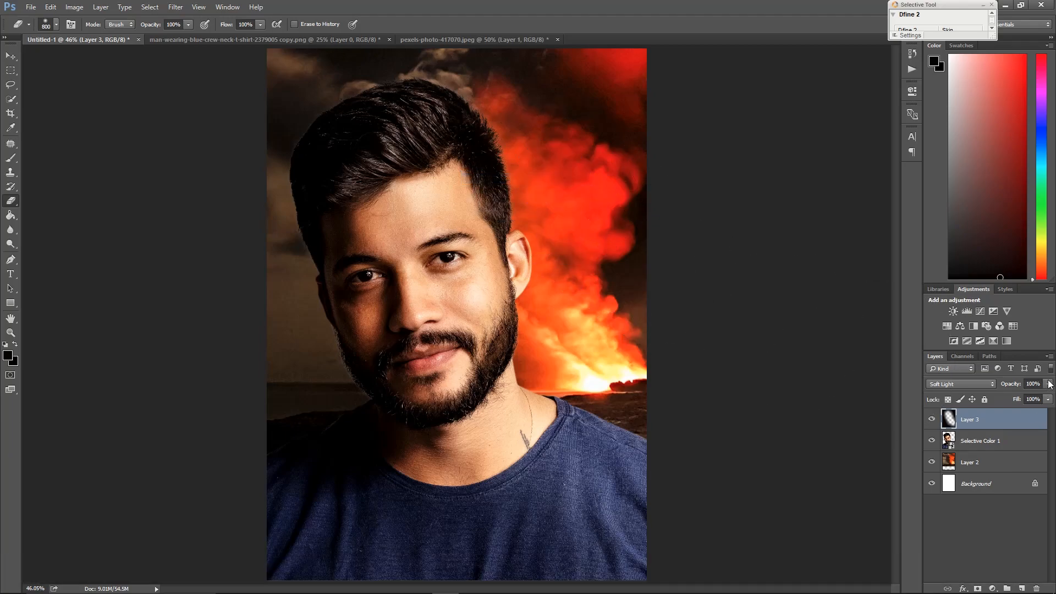
# Set the black Soft Light layer's opacity to 75%
pyautogui.click(1035, 397)
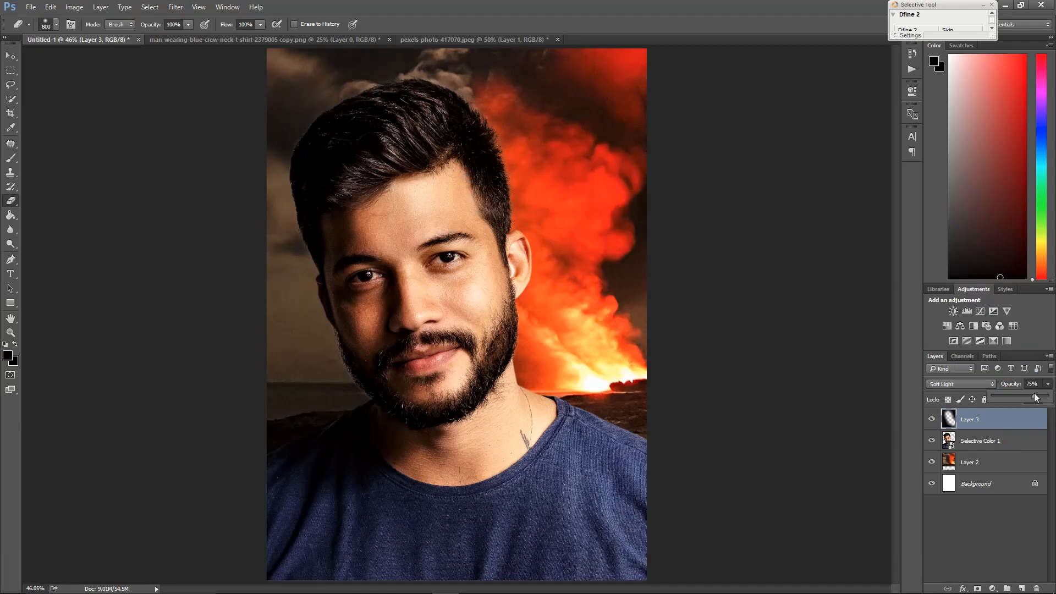
pyautogui.rightClick(549, 315)
pyautogui.click(566, 323)
pyautogui.scroll(-2, 674, 347)
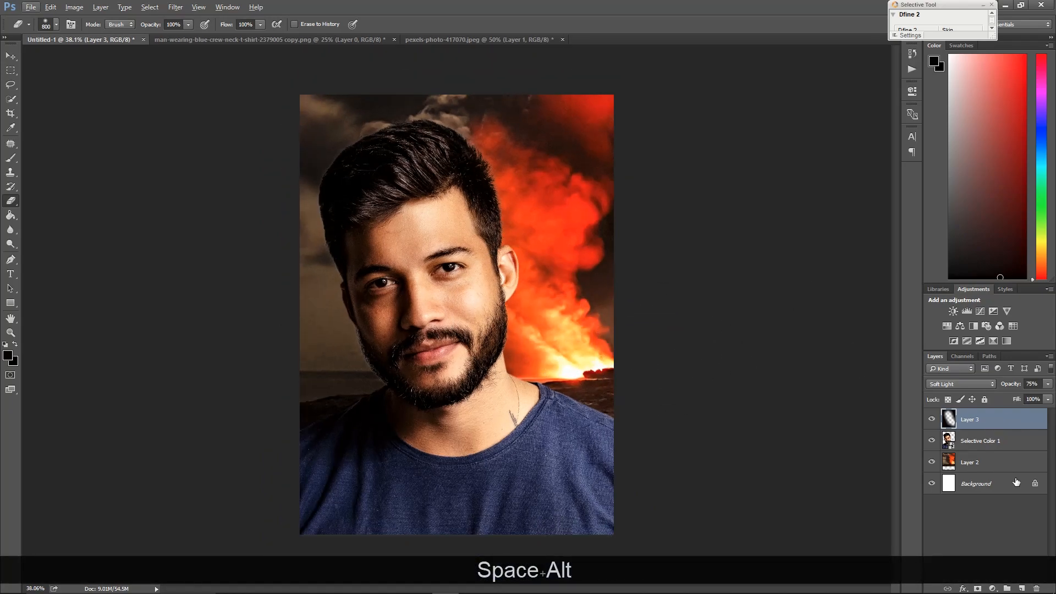
# Add a new empty layer and paint black with an 1100 px brush along the bottom edge
pyautogui.doubleClick(1023, 588)
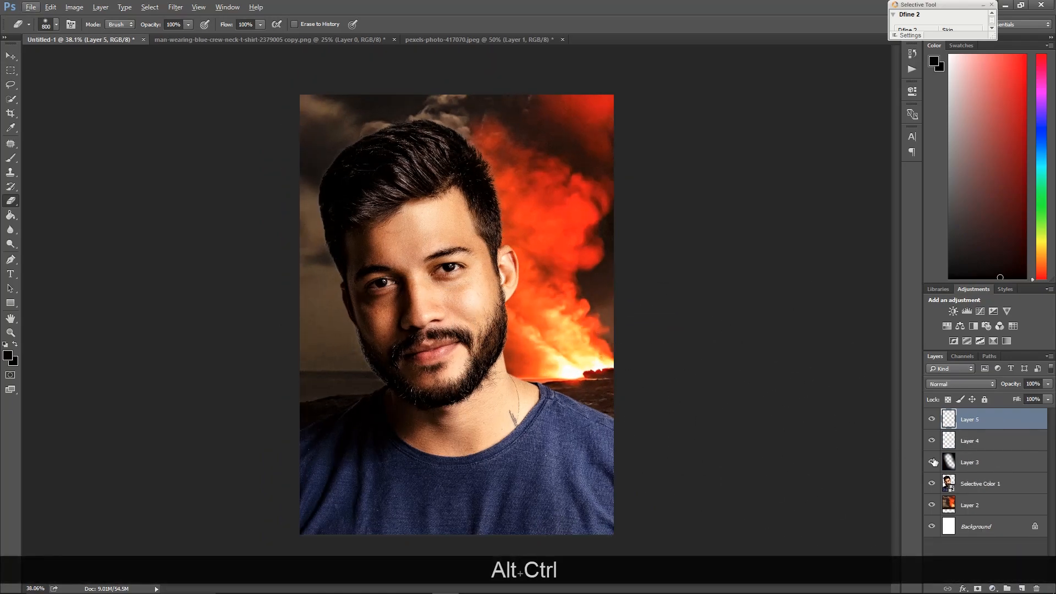
pyautogui.hotkey('ctrl', 'alt', 'z')
pyautogui.scroll(-2, 449, 408)
pyautogui.scroll(-1, 450, 409)
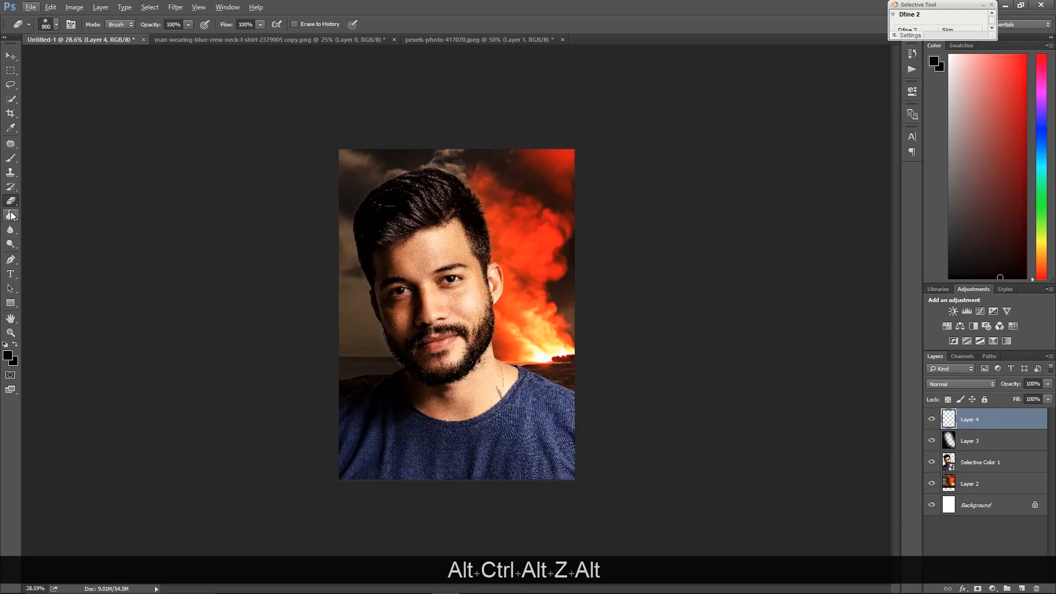
pyautogui.click(11, 159)
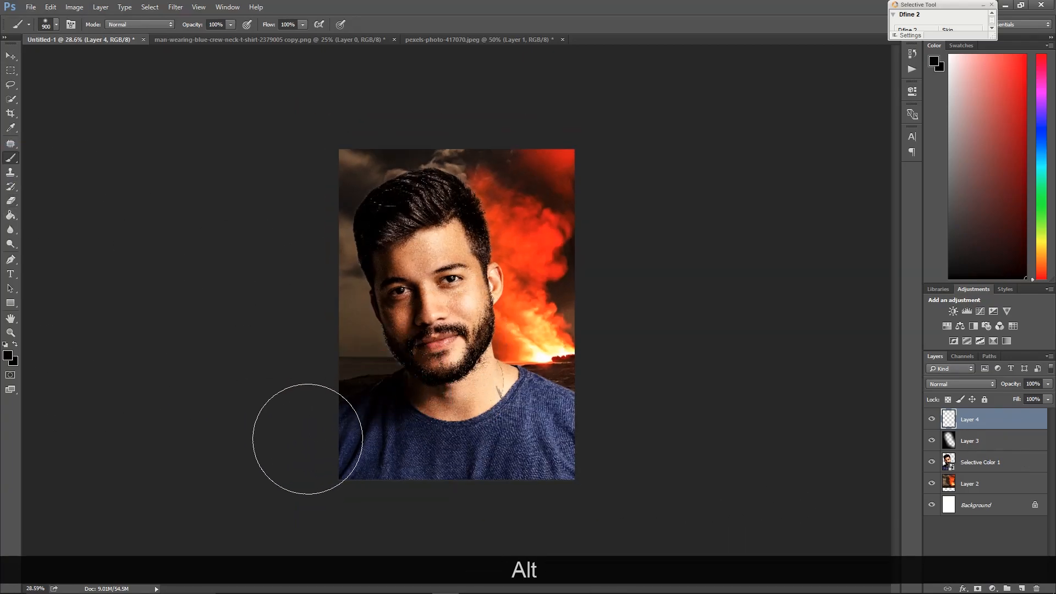
pyautogui.press(']')
pyautogui.press(']')
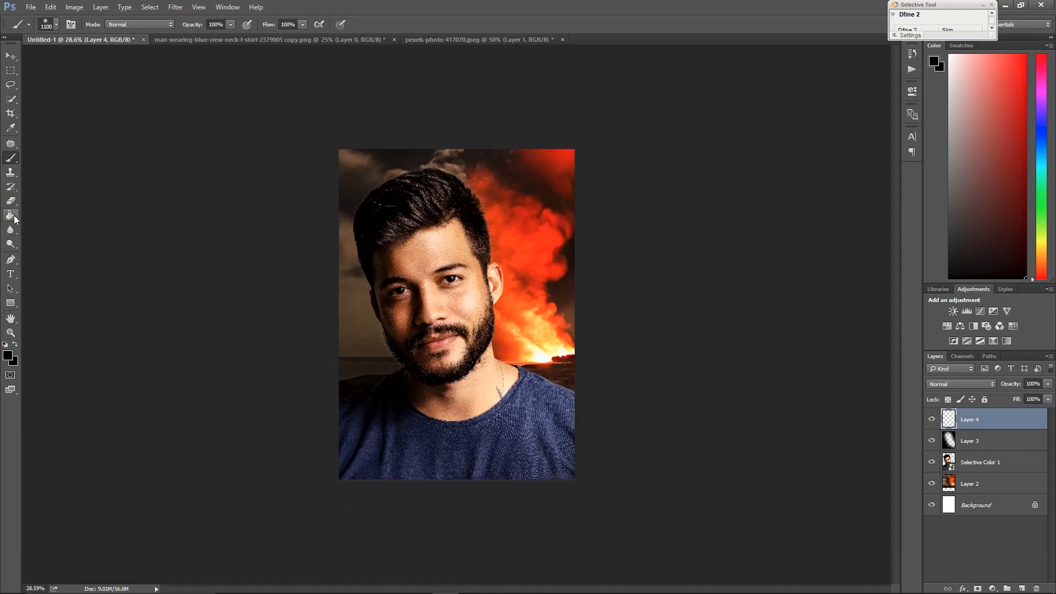
pyautogui.moveTo(240, 488)
pyautogui.mouseDown()
pyautogui.moveTo(552, 523)
pyautogui.moveTo(665, 457)
pyautogui.mouseUp()
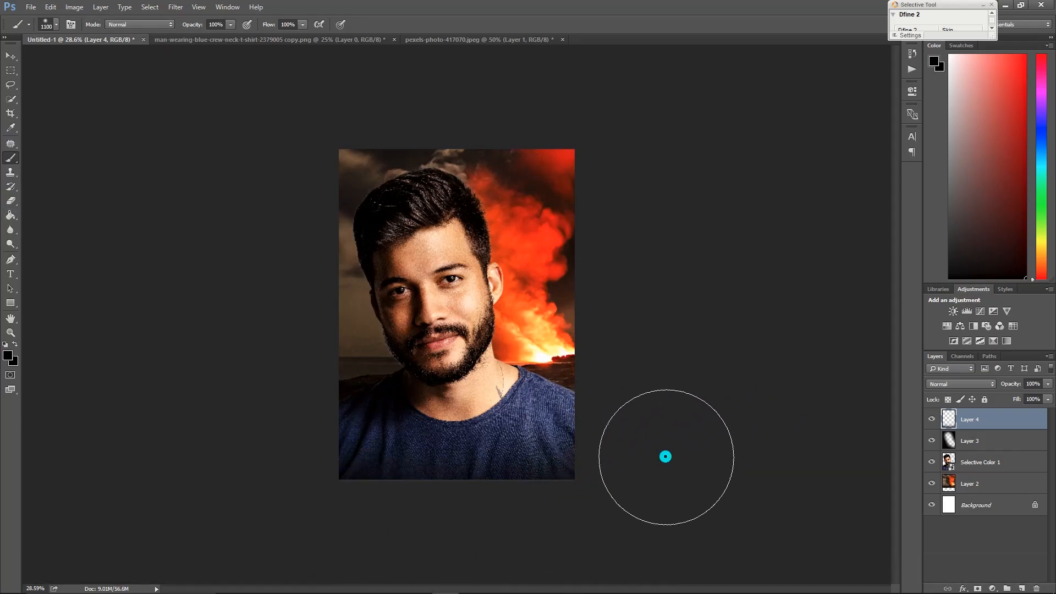
# Convert the portrait layer for smart filters and open the Camera Raw Filter on it
pyautogui.press('space')
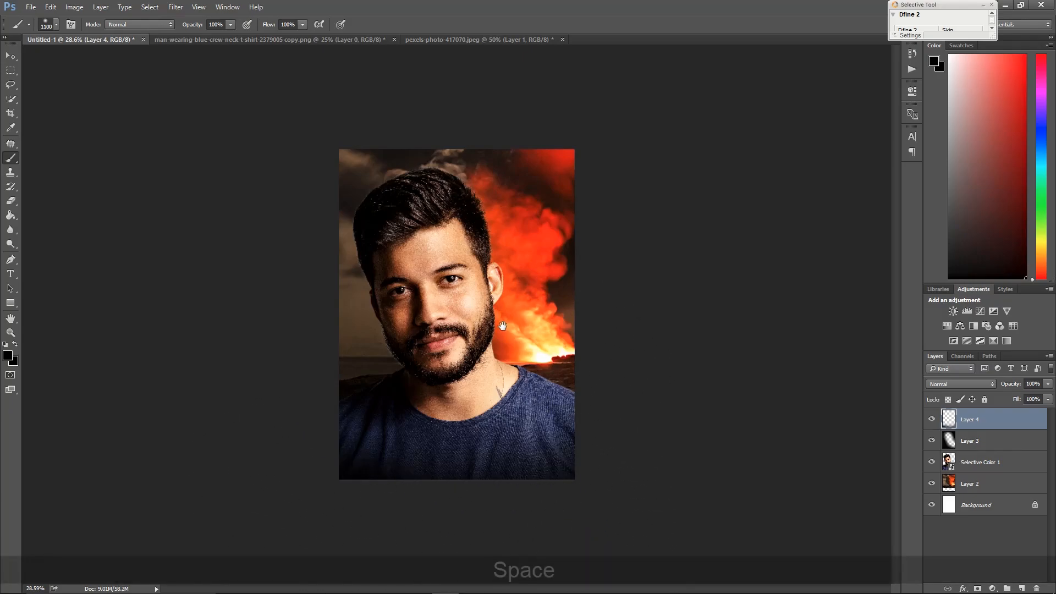
pyautogui.moveTo(503, 326); pyautogui.dragTo(636, 332)
pyautogui.press('v')
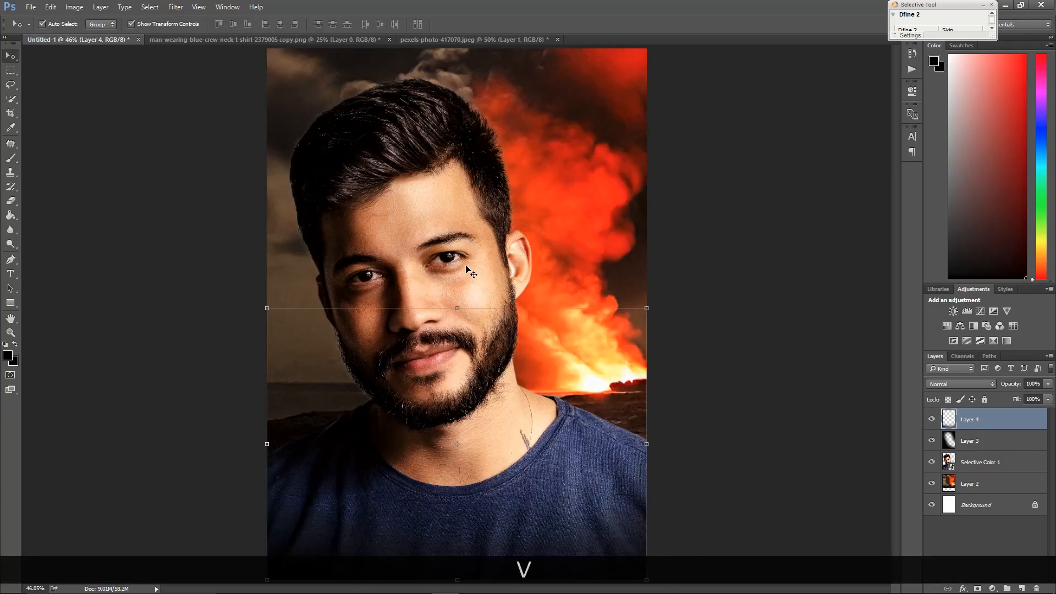
pyautogui.click(467, 269)
pyautogui.click(176, 7)
pyautogui.click(178, 21)
pyautogui.click(179, 6)
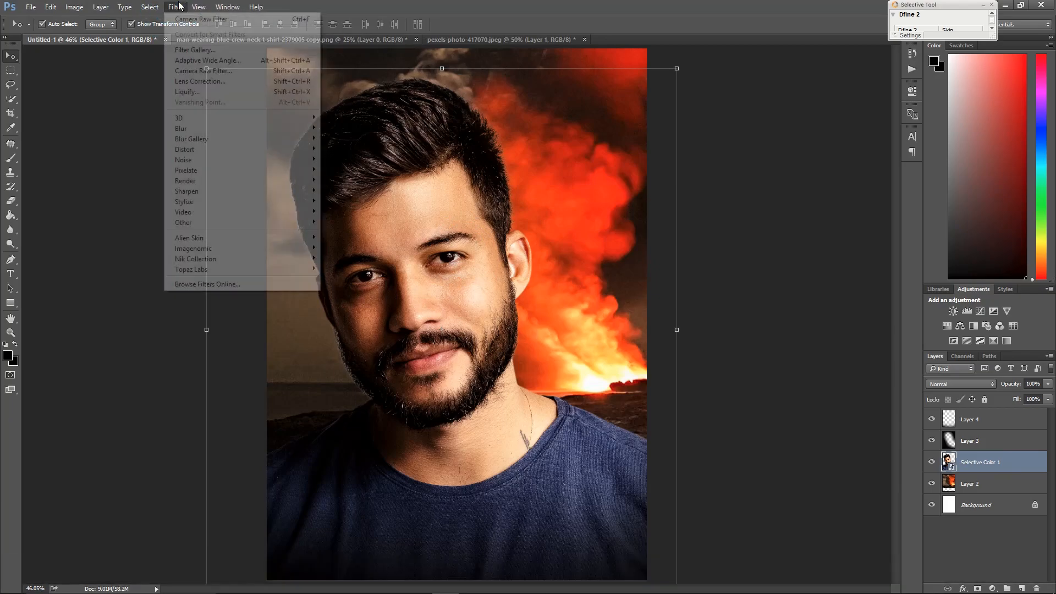
pyautogui.click(208, 71)
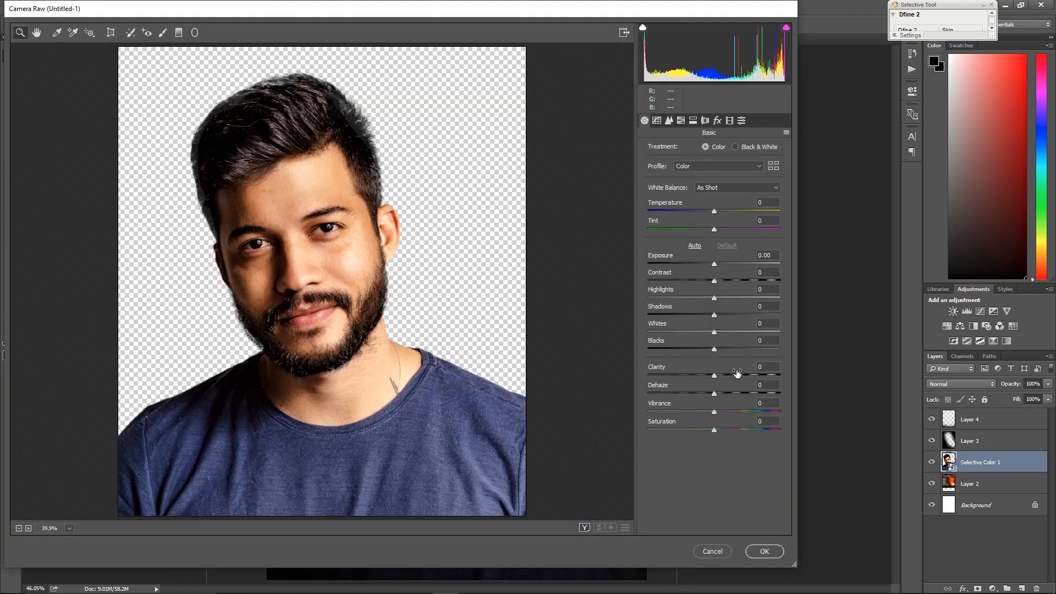
# Apply Camera Raw with Clarity +42, Highlights +9, Blacks -28, Exposure -0.40 and Temperature +9
pyautogui.moveTo(736, 373); pyautogui.dragTo(741, 374)
pyautogui.click(694, 349)
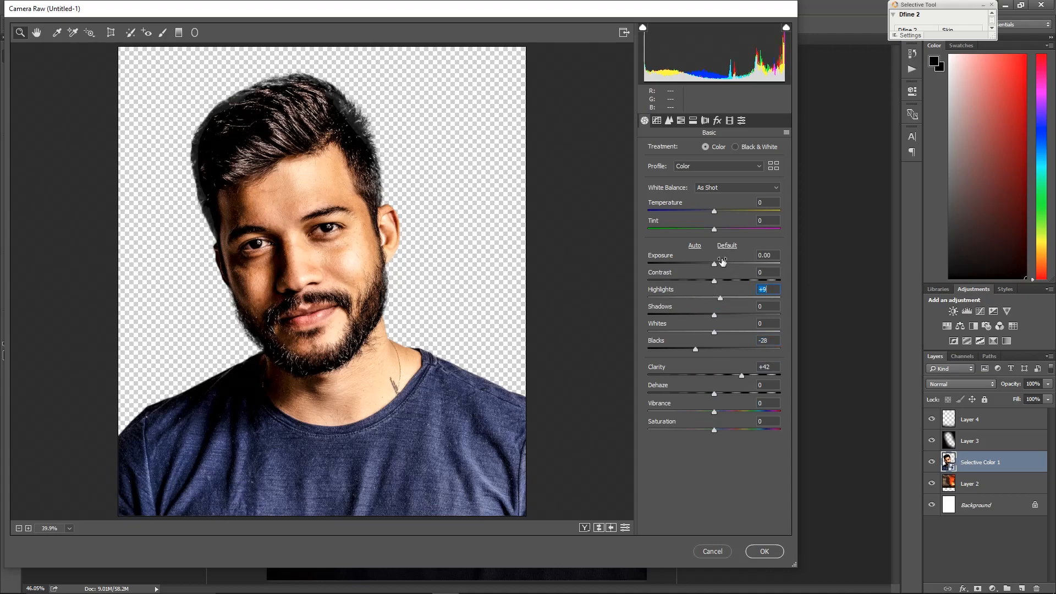
pyautogui.moveTo(714, 264); pyautogui.dragTo(711, 264)
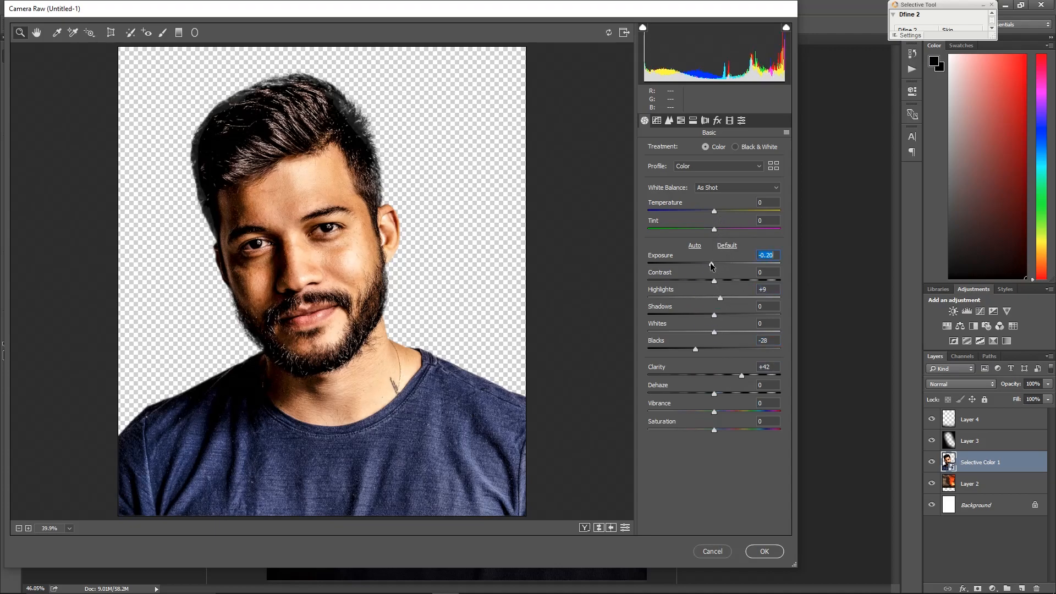
pyautogui.click(719, 211)
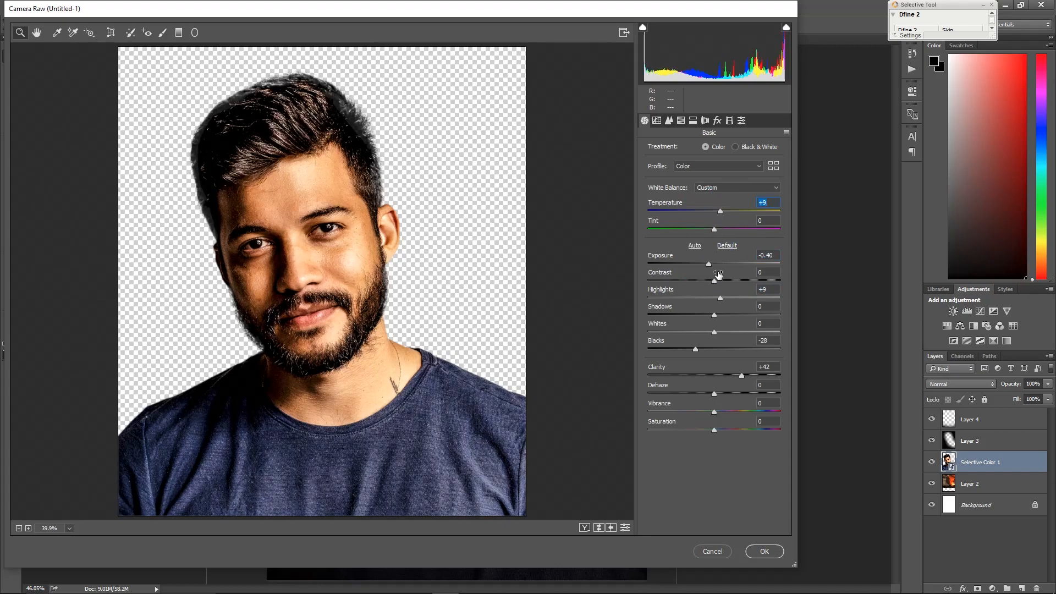
pyautogui.click(765, 552)
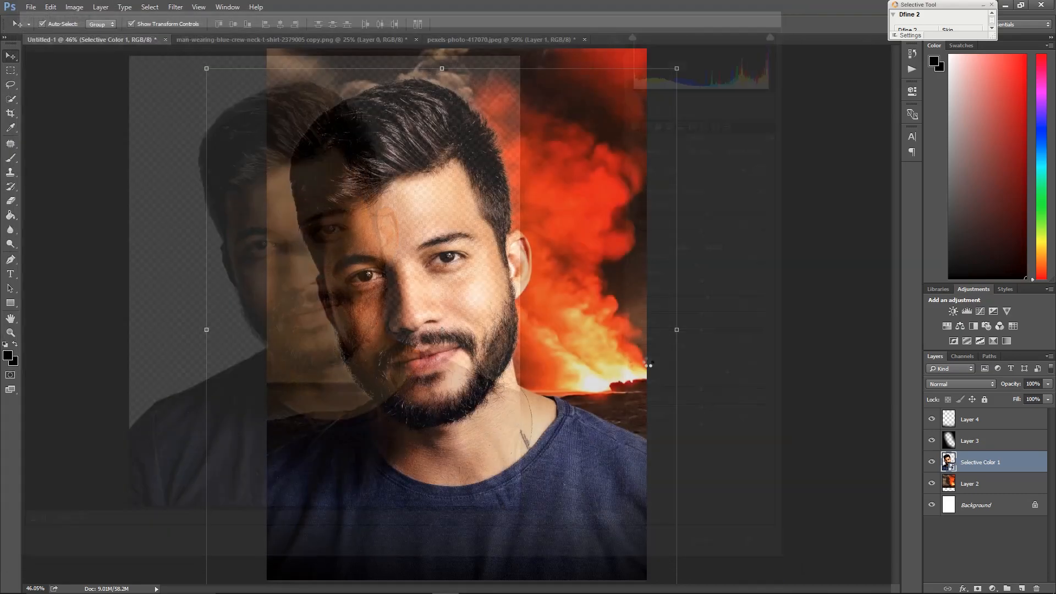
pyautogui.click(737, 355)
pyautogui.moveTo(405, 264); pyautogui.dragTo(402, 247)
pyautogui.hotkey('ctrl', 'alt', 'z')
# Rasterize the portrait layer with its Camera Raw smart filter
pyautogui.click(1007, 460)
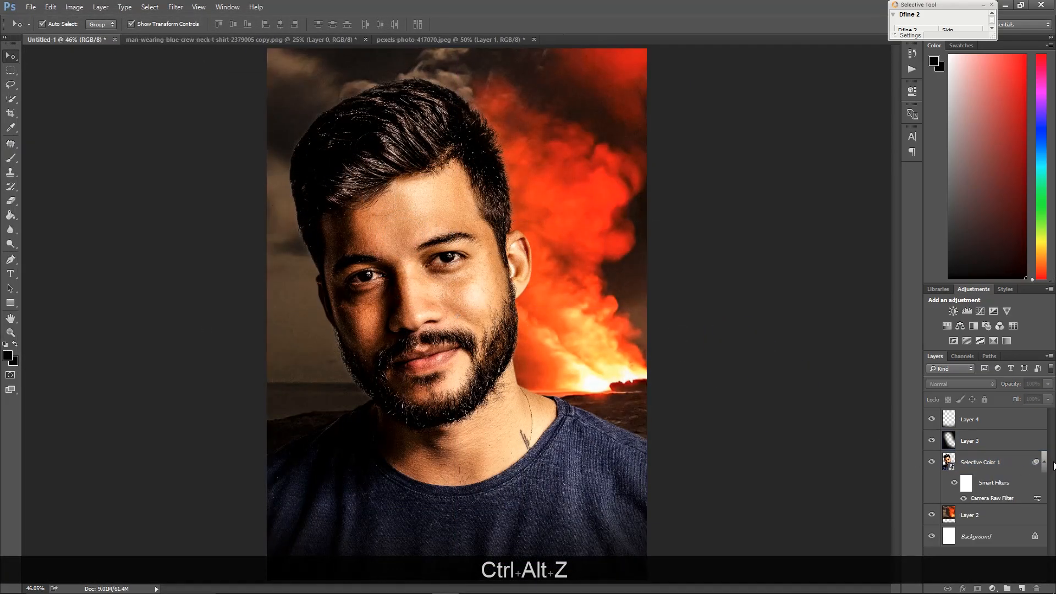
pyautogui.rightClick(1017, 464)
pyautogui.click(960, 211)
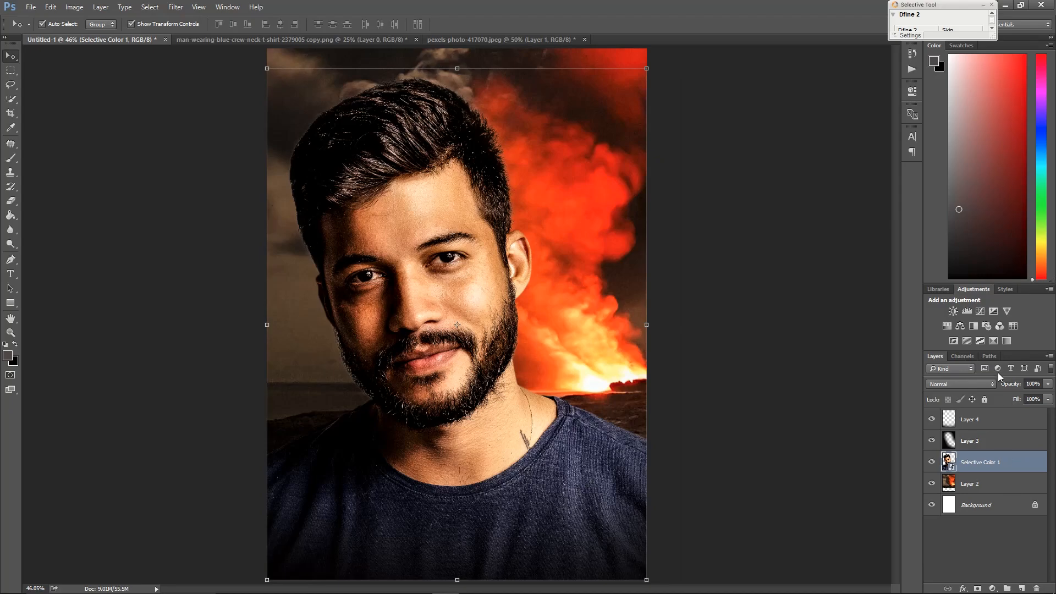
# Add a new layer clipped to the portrait and fill it with black
pyautogui.click(1022, 588)
pyautogui.keyDown('alt'); pyautogui.click(1001, 471); pyautogui.keyUp('alt')
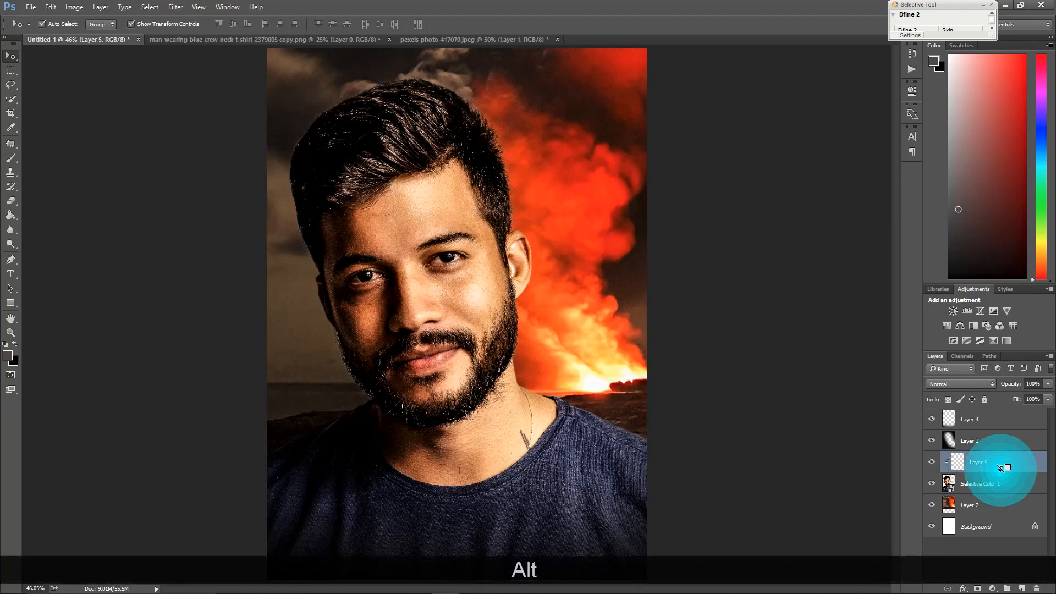
pyautogui.click(13, 161)
pyautogui.keyDown('alt'); pyautogui.click(320, 162); pyautogui.keyUp('alt')
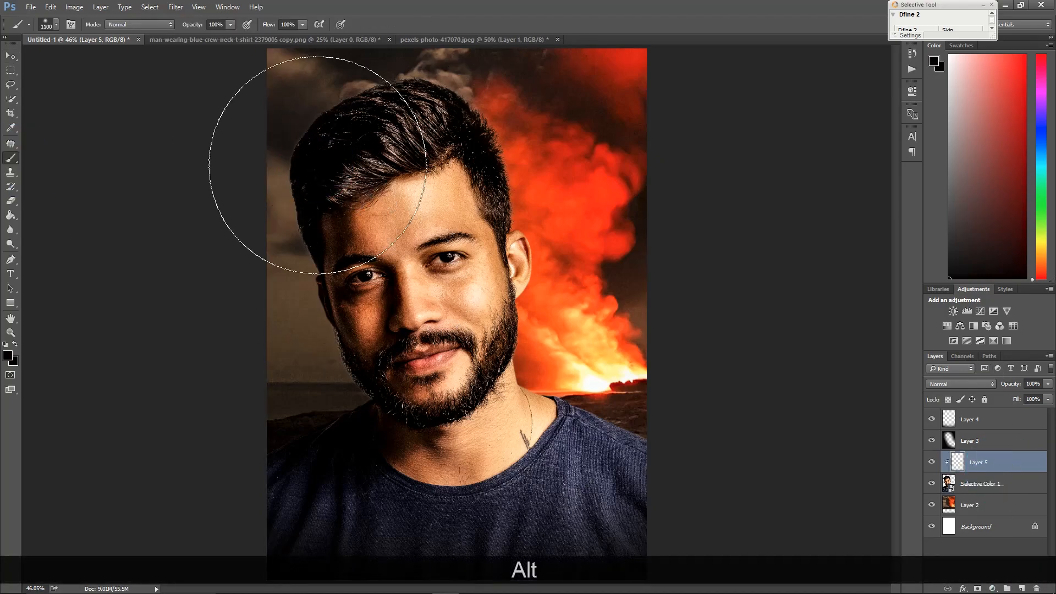
pyautogui.click(11, 218)
pyautogui.click(427, 278)
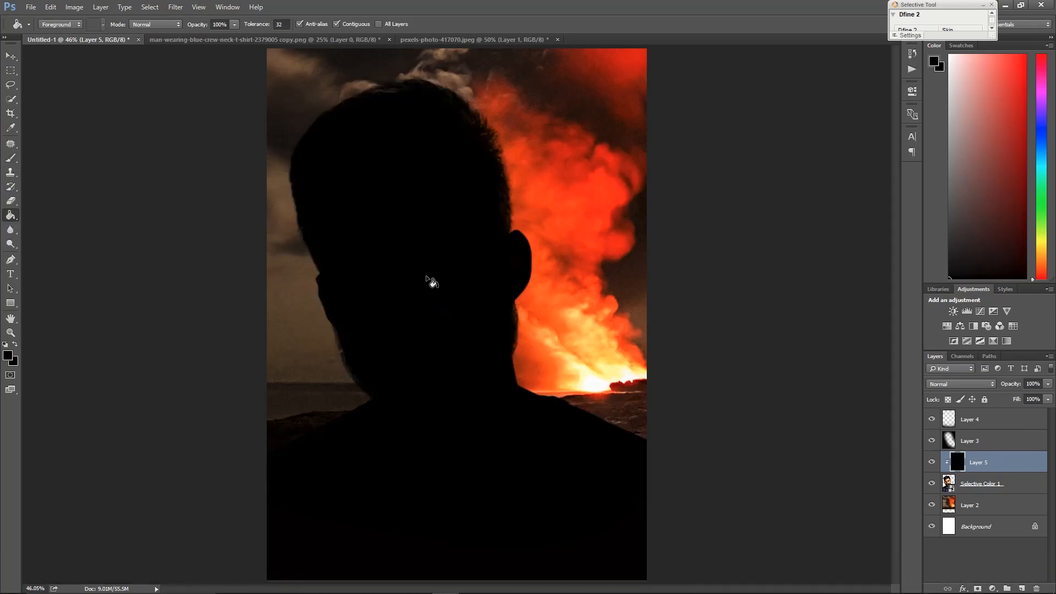
pyautogui.click(960, 382)
pyautogui.click(961, 383)
pyautogui.click(11, 158)
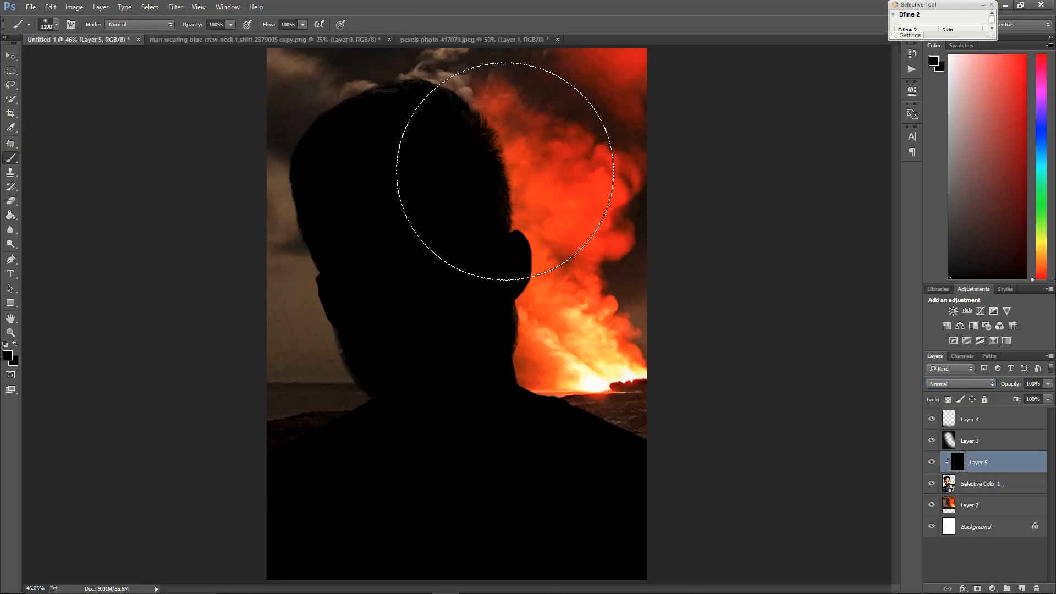
# Erase the black clipped layer over the face with a large eraser to reveal part of the portrait
pyautogui.press('[')
pyautogui.press(']')
pyautogui.press(']')
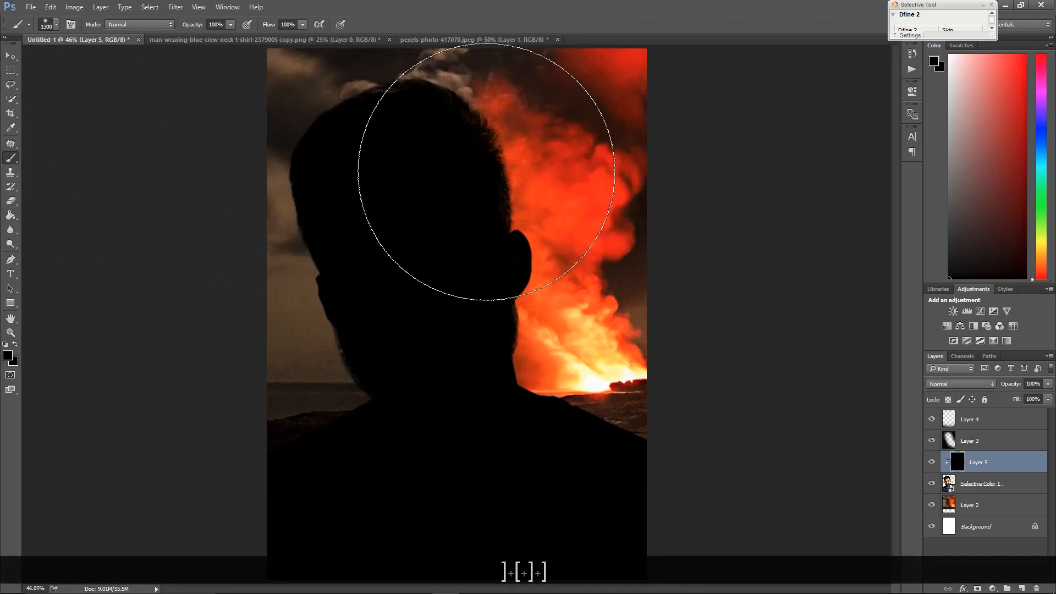
pyautogui.moveTo(517, 240); pyautogui.dragTo(574, 304)
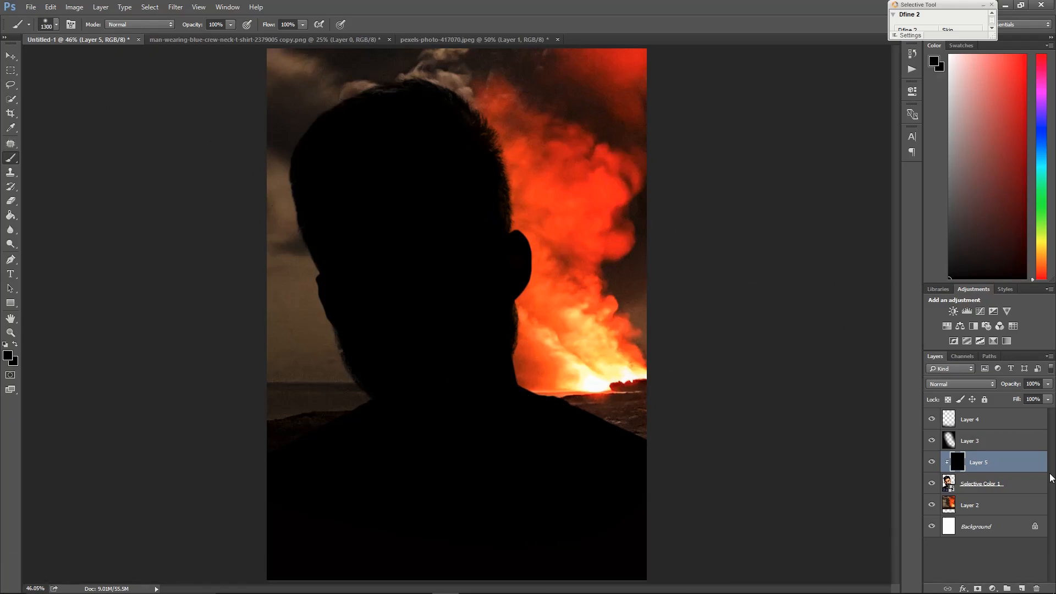
pyautogui.press('[')
pyautogui.press('[')
pyautogui.press(']')
pyautogui.press(']')
pyautogui.press(']')
pyautogui.press('[')
pyautogui.press('[')
pyautogui.press('[')
pyautogui.press('[')
pyautogui.press('[')
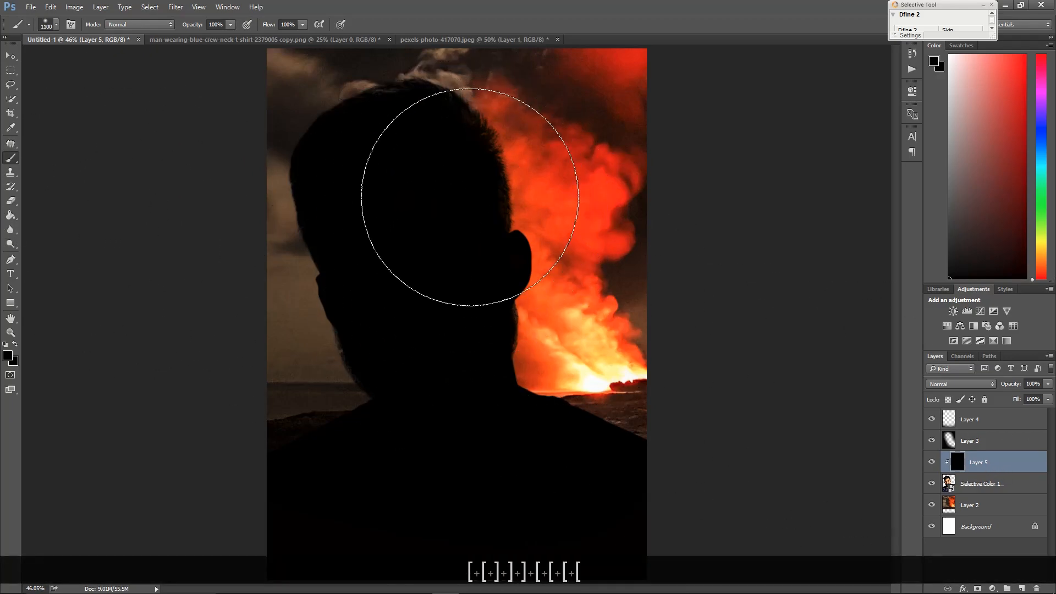
pyautogui.click(11, 201)
pyautogui.moveTo(472, 177)
pyautogui.mouseDown()
pyautogui.moveTo(498, 175)
pyautogui.moveTo(529, 259)
pyautogui.moveTo(595, 369)
pyautogui.moveTo(653, 415)
pyautogui.mouseUp()
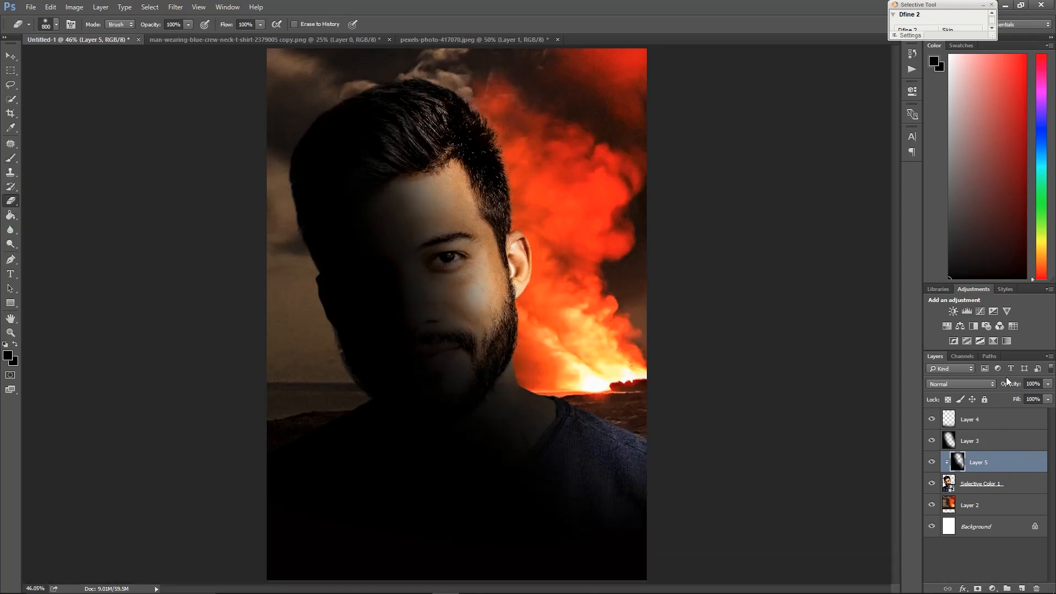
# Lower the black layer's opacity to 47% and erase more of it across the face and shoulders
pyautogui.moveTo(1048, 388); pyautogui.dragTo(1018, 396)
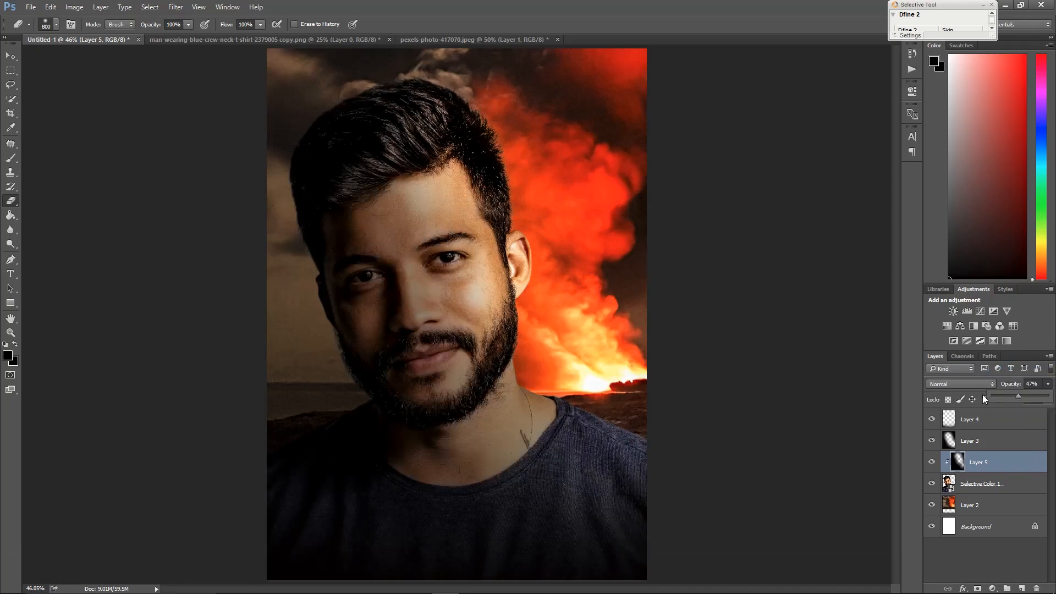
pyautogui.moveTo(422, 158)
pyautogui.mouseDown()
pyautogui.moveTo(467, 190)
pyautogui.moveTo(532, 347)
pyautogui.moveTo(581, 400)
pyautogui.mouseUp()
pyautogui.moveTo(446, 185)
pyautogui.mouseDown()
pyautogui.moveTo(564, 378)
pyautogui.moveTo(637, 452)
pyautogui.mouseUp()
pyautogui.moveTo(438, 162)
pyautogui.mouseDown()
pyautogui.moveTo(527, 345)
pyautogui.moveTo(698, 424)
pyautogui.moveTo(598, 473)
pyautogui.moveTo(676, 500)
pyautogui.mouseUp()
pyautogui.press('space')
pyautogui.rightClick(545, 179)
pyautogui.click(565, 186)
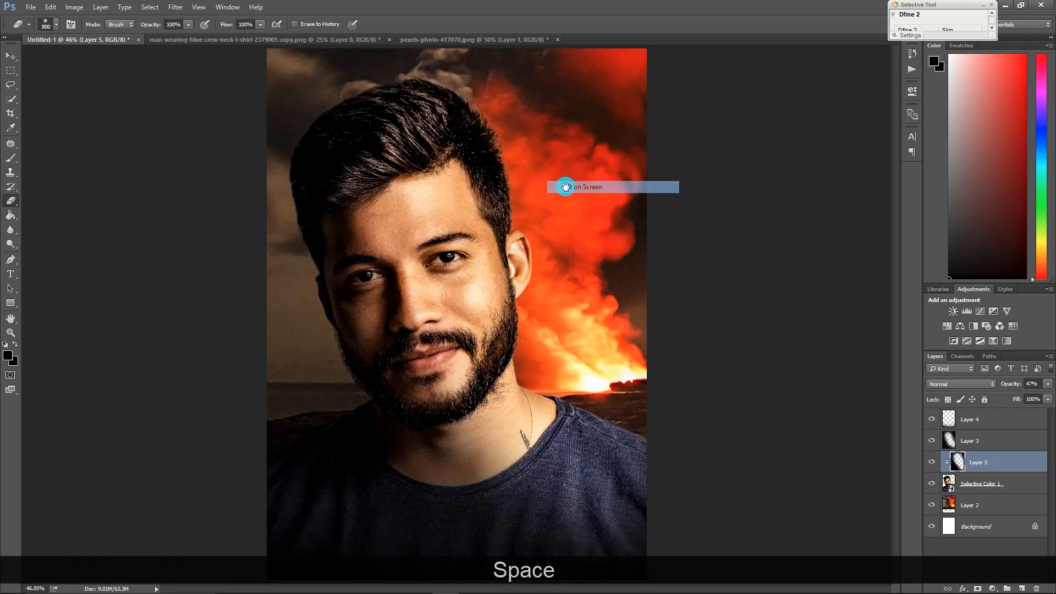
pyautogui.click(1000, 417)
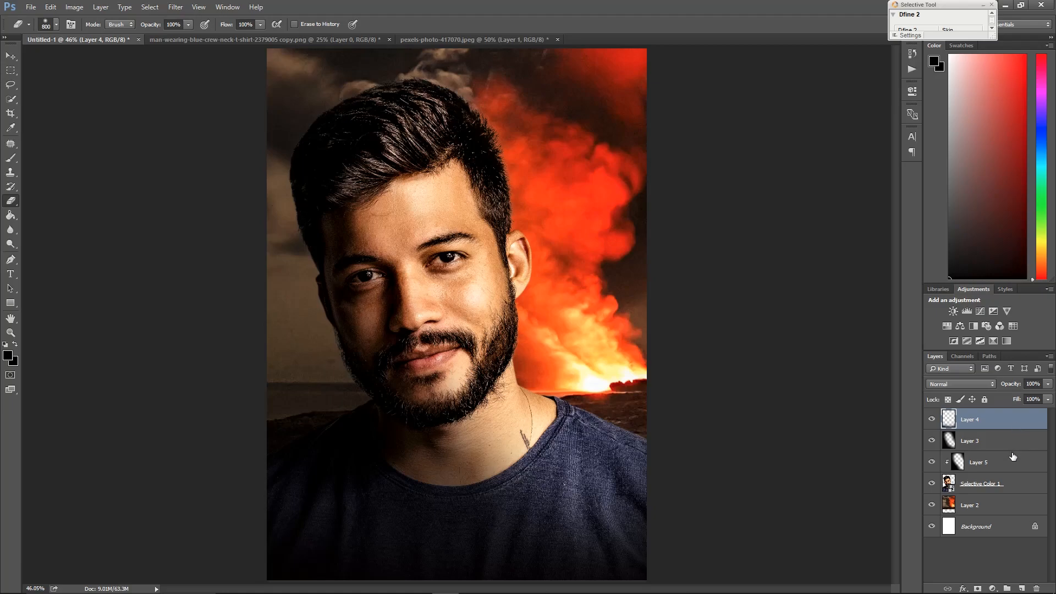
pyautogui.click(1011, 502)
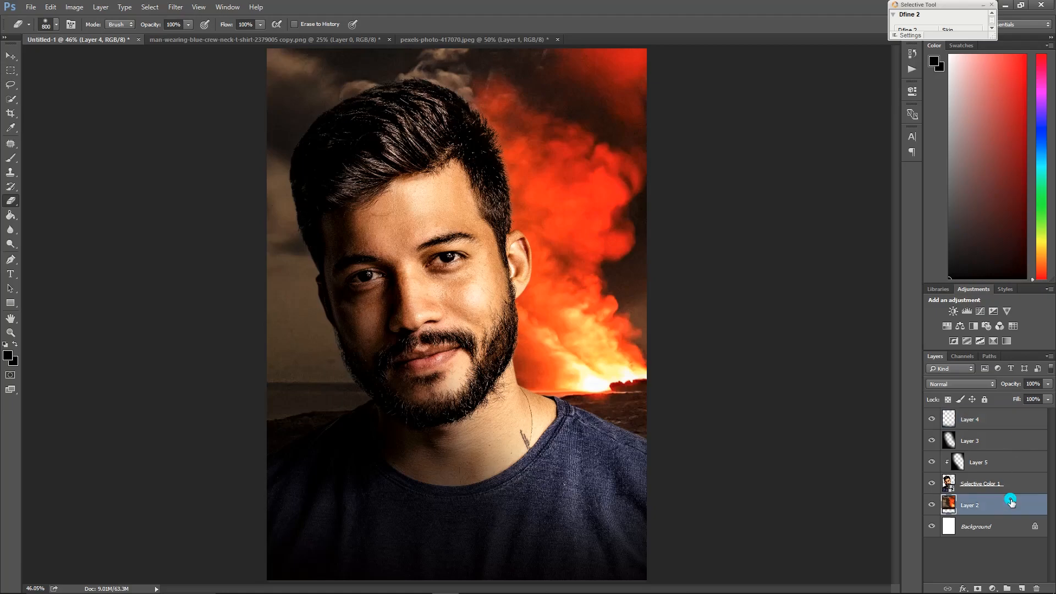
pyautogui.click(979, 311)
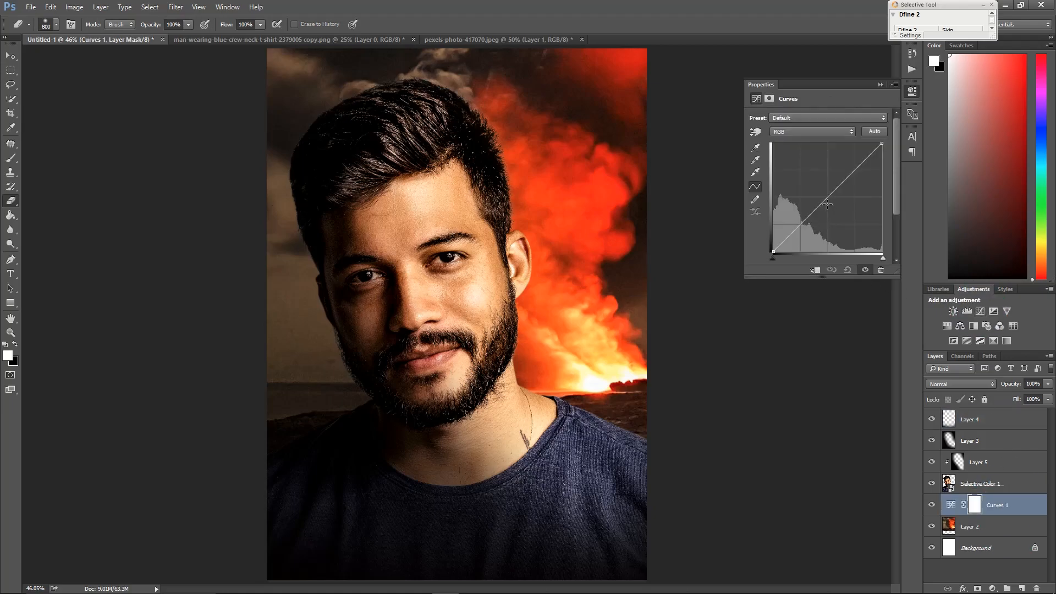
pyautogui.moveTo(823, 201); pyautogui.dragTo(815, 192)
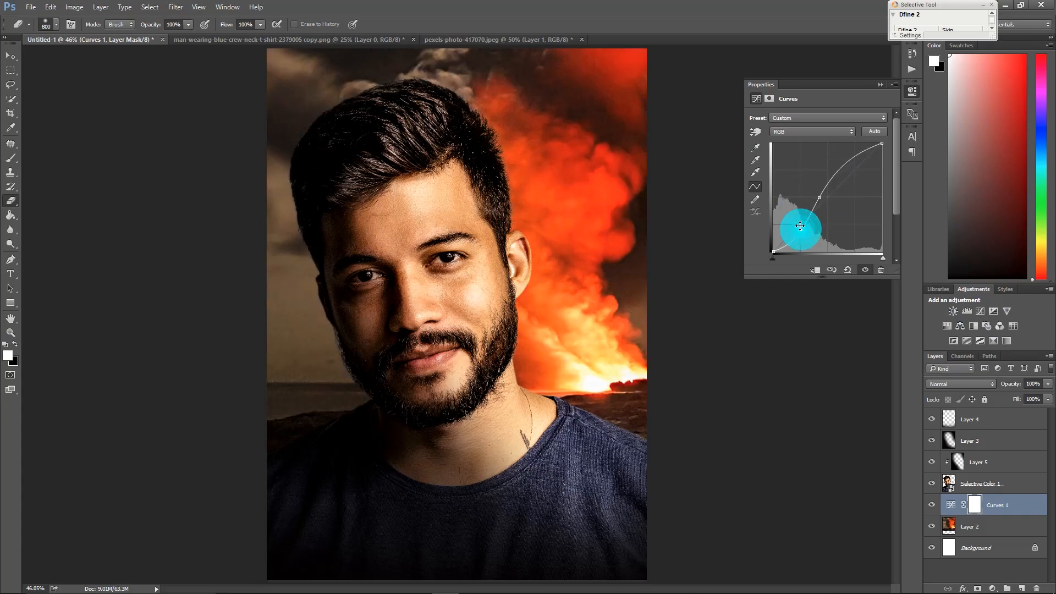
pyautogui.click(800, 225)
pyautogui.click(796, 226)
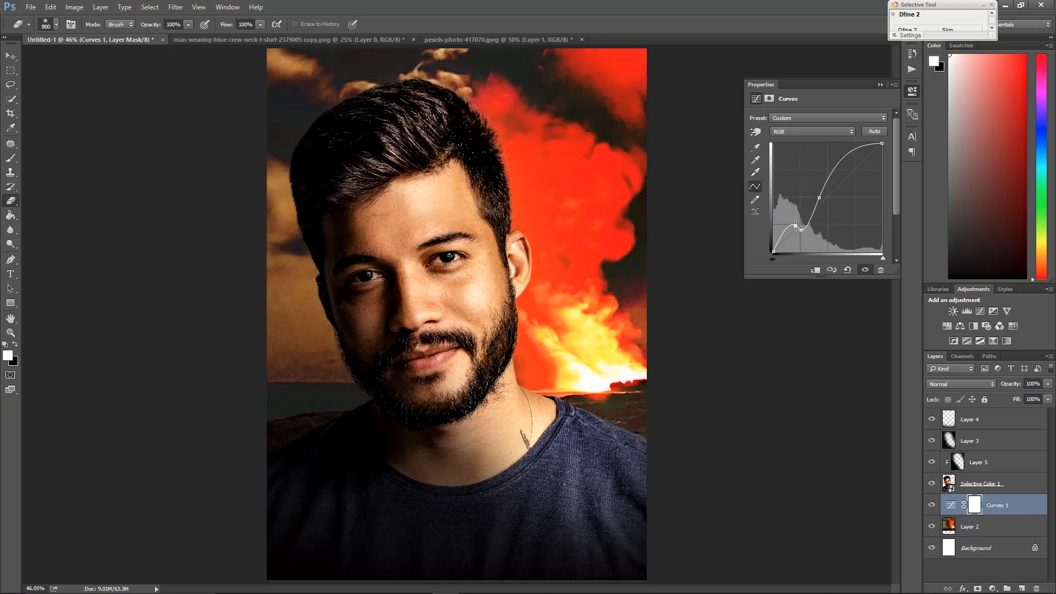
pyautogui.hotkey('ctrl', 'alt', 'z')
pyautogui.hotkey('ctrl', 'alt', 'z')
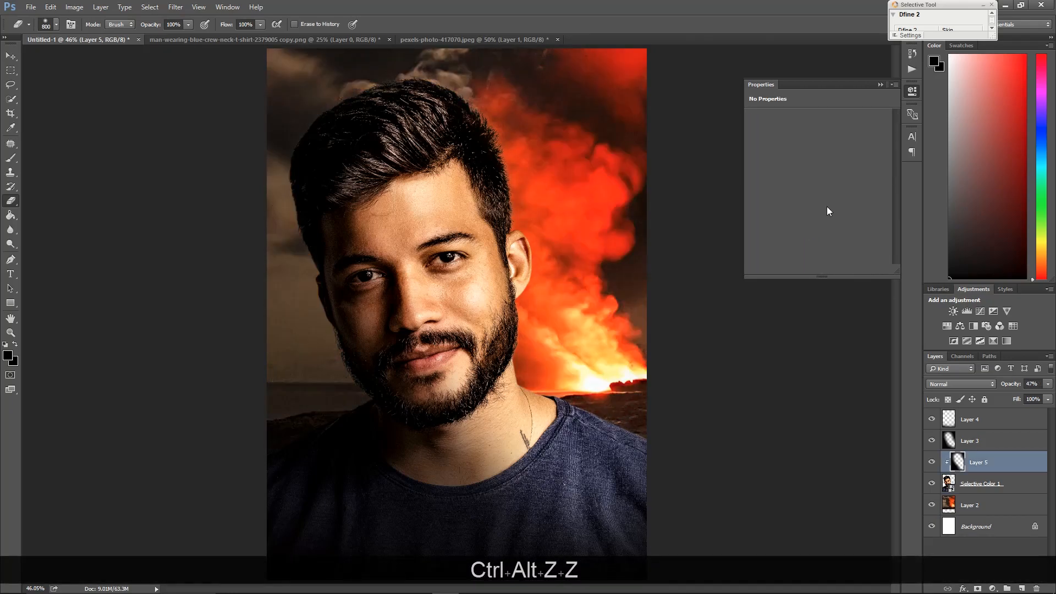
# Add a Curves adjustment layer above the volcano background layer and close its properties
pyautogui.click(1010, 503)
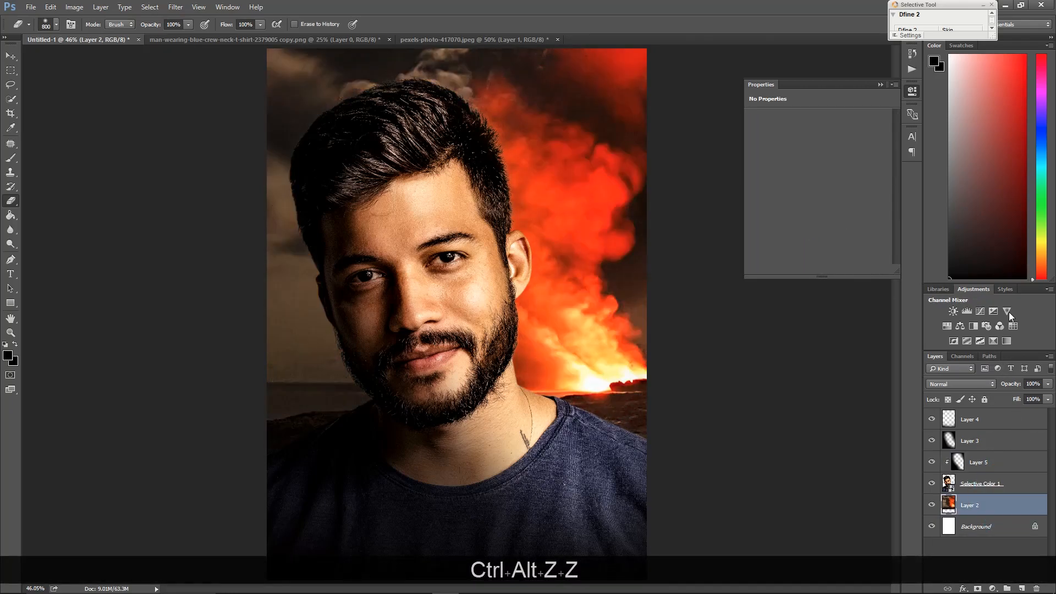
pyautogui.click(980, 311)
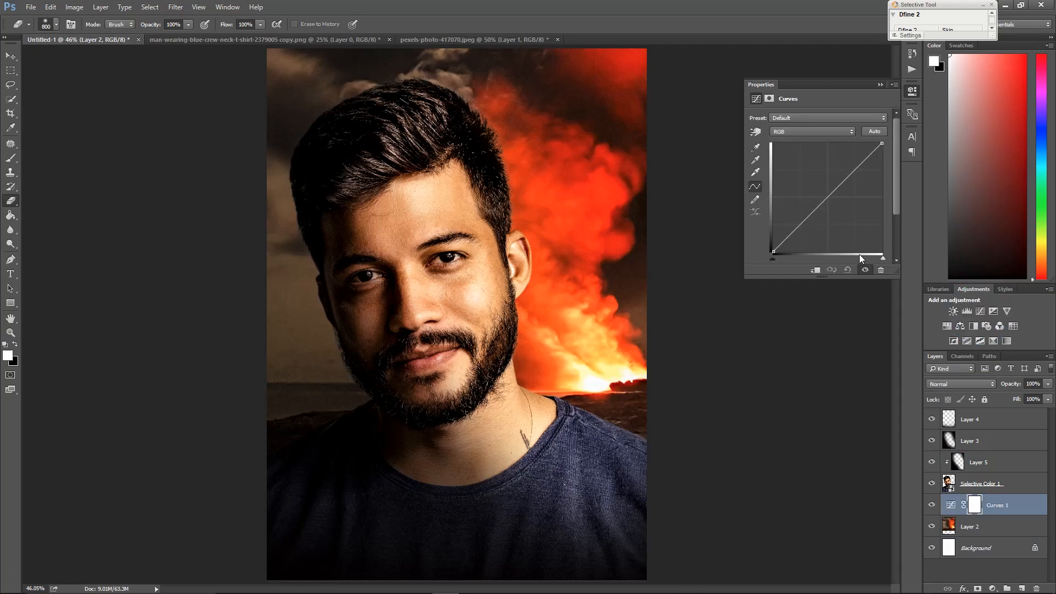
pyautogui.click(819, 199)
pyautogui.click(880, 85)
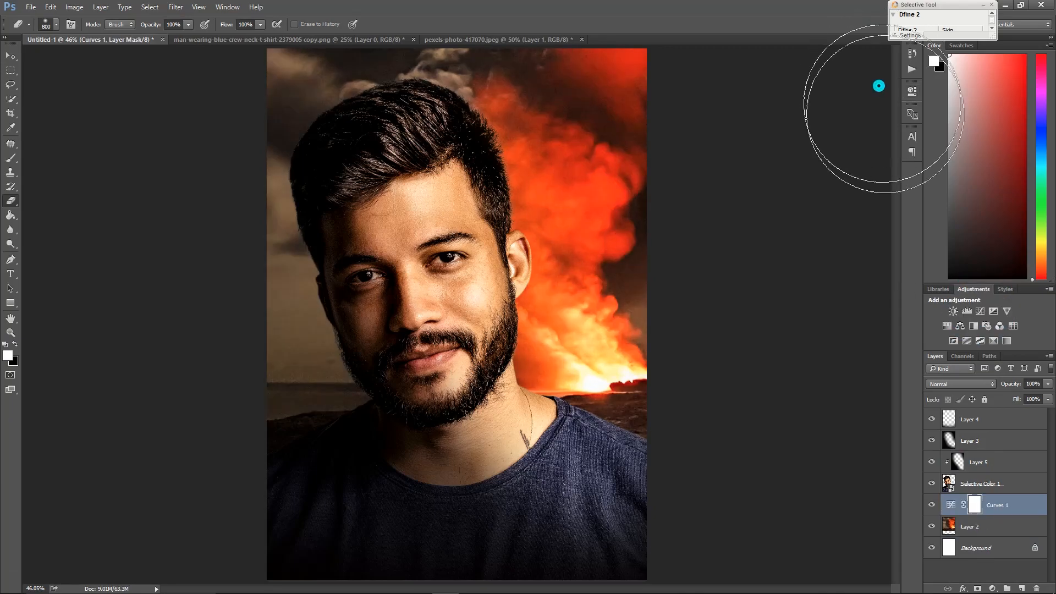
# Set the black clipped layer's opacity to 27%
pyautogui.click(1002, 439)
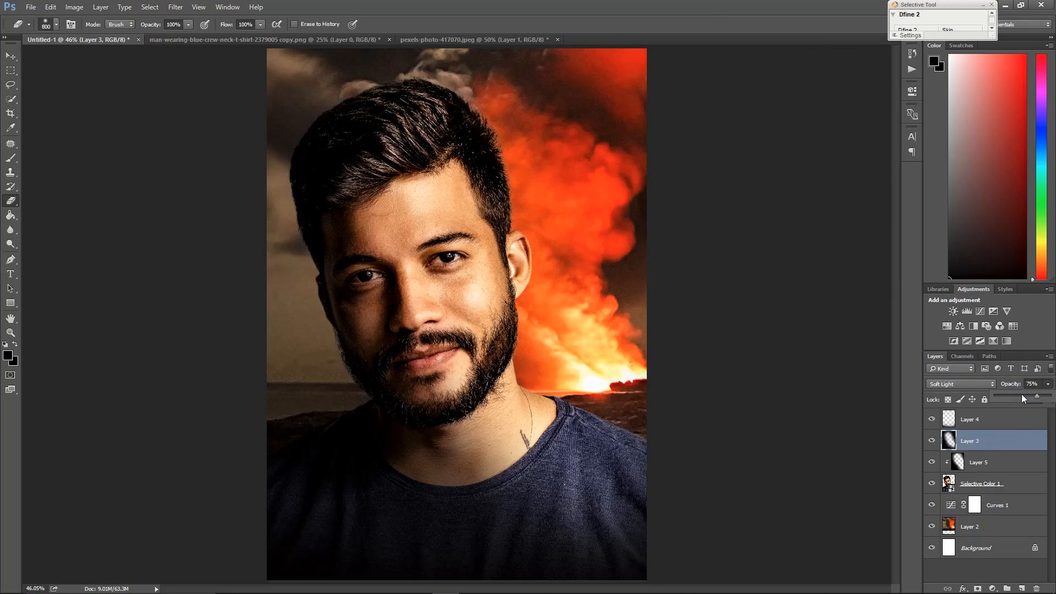
pyautogui.click(1030, 395)
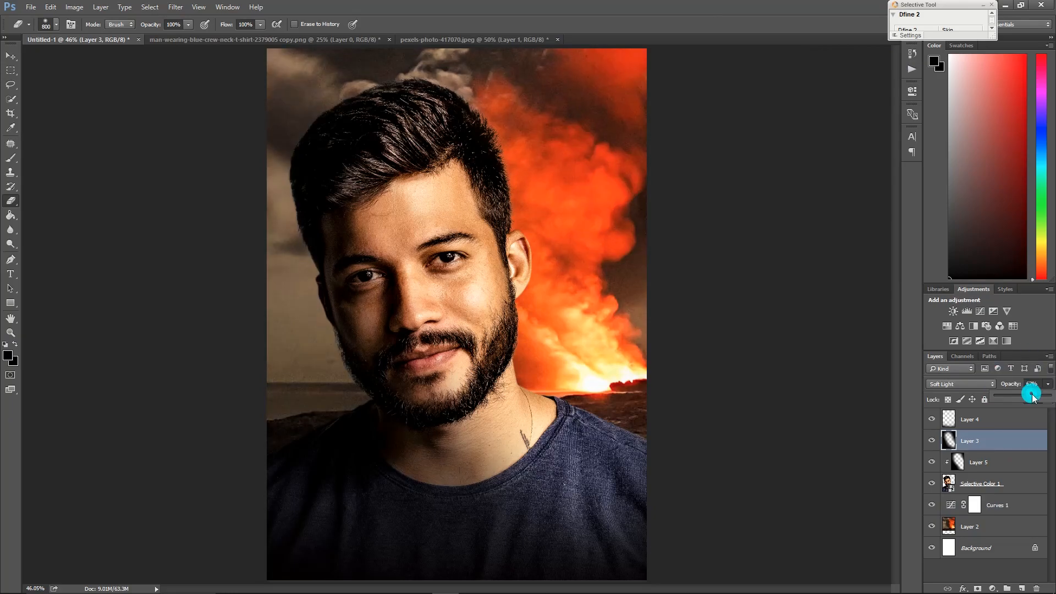
pyautogui.click(1012, 466)
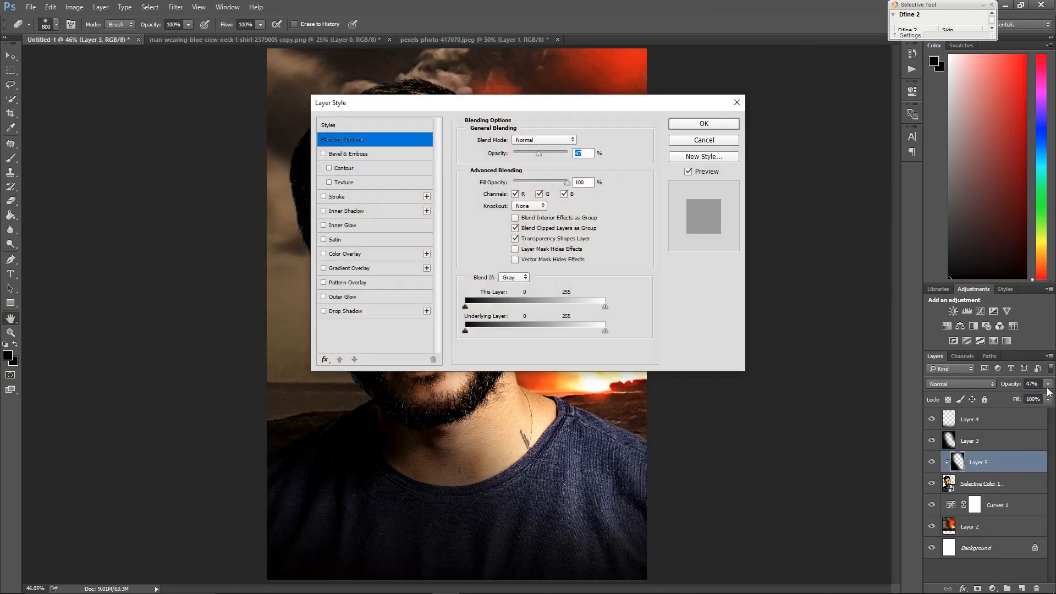
pyautogui.click(703, 141)
pyautogui.press('e')
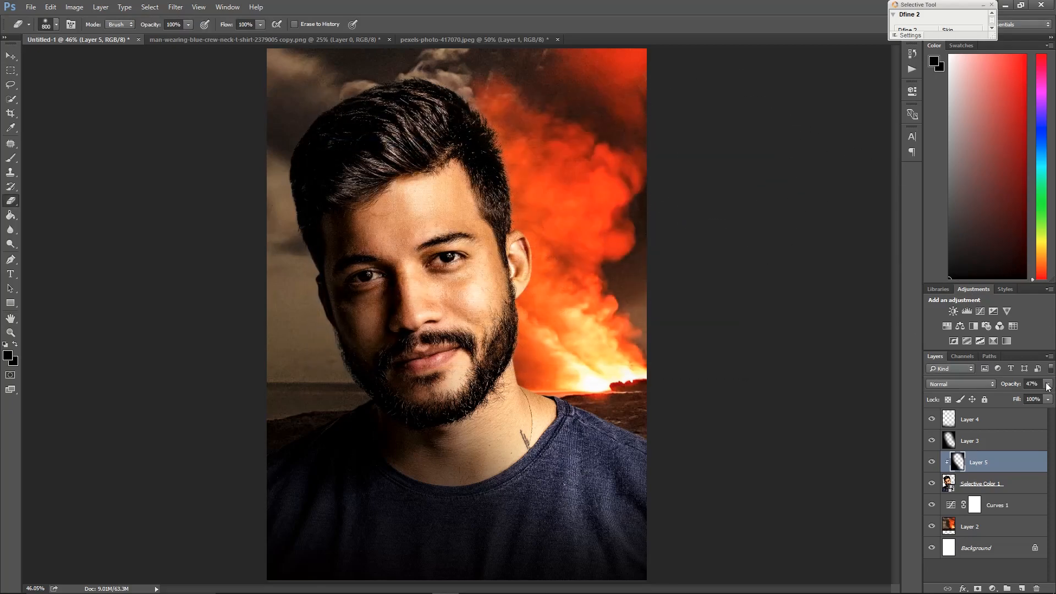
pyautogui.moveTo(1014, 394); pyautogui.dragTo(1009, 393)
# Select the portrait and its clipped black layer and scale them up to about 102%
pyautogui.press('space')
pyautogui.click(544, 240)
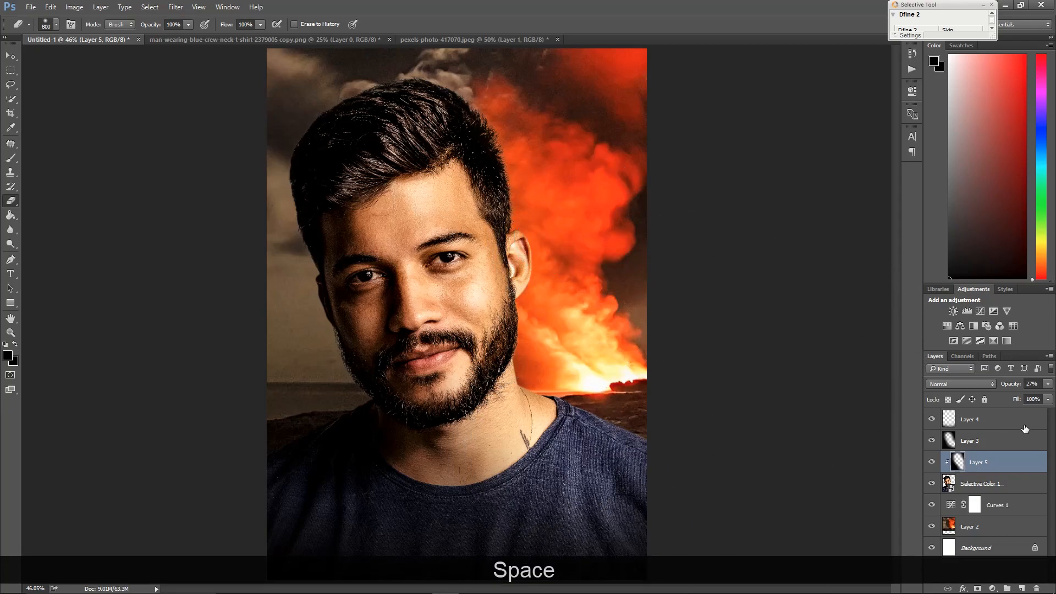
pyautogui.click(979, 419)
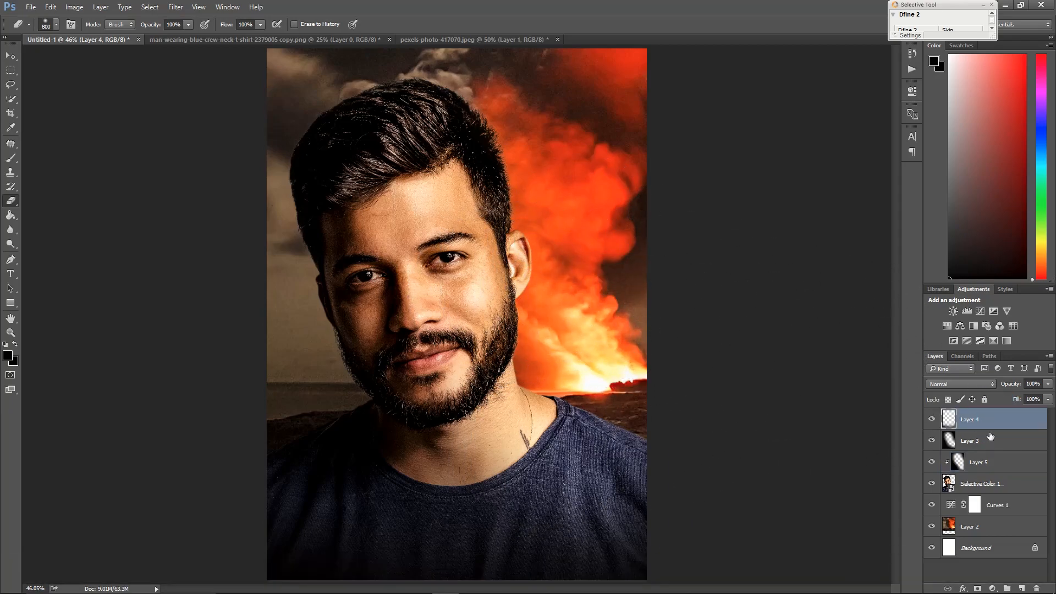
pyautogui.press('v')
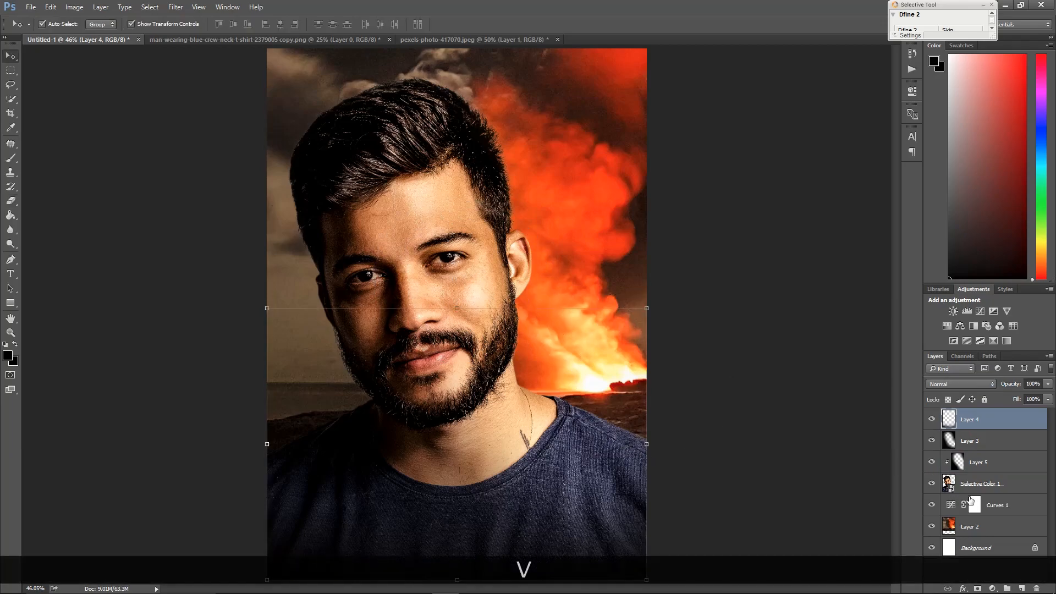
pyautogui.click(1024, 482)
pyautogui.keyDown('ctrl'); pyautogui.click(979, 465); pyautogui.keyUp('ctrl')
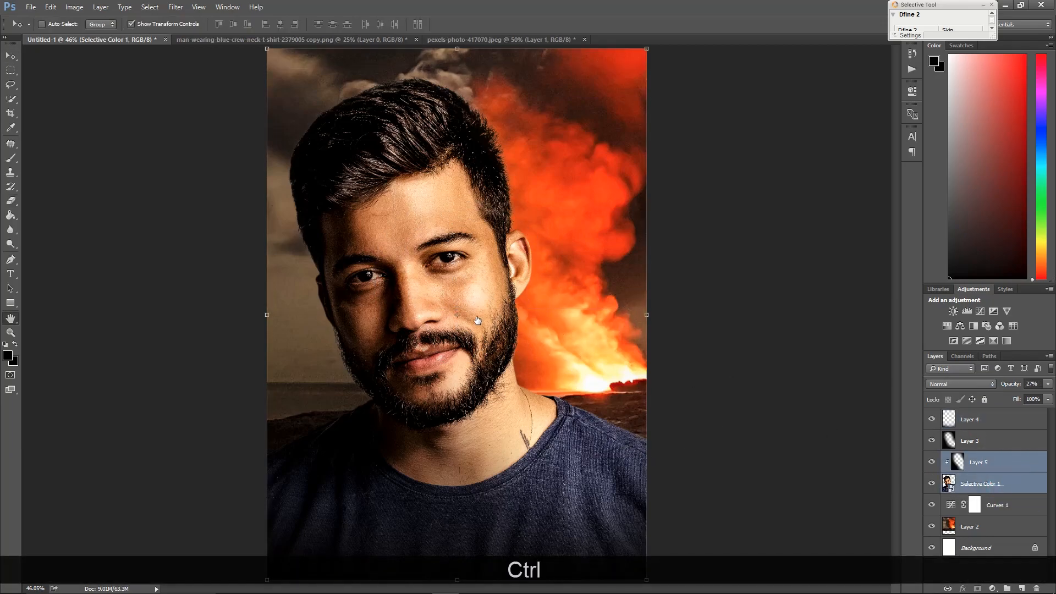
pyautogui.click(705, 141)
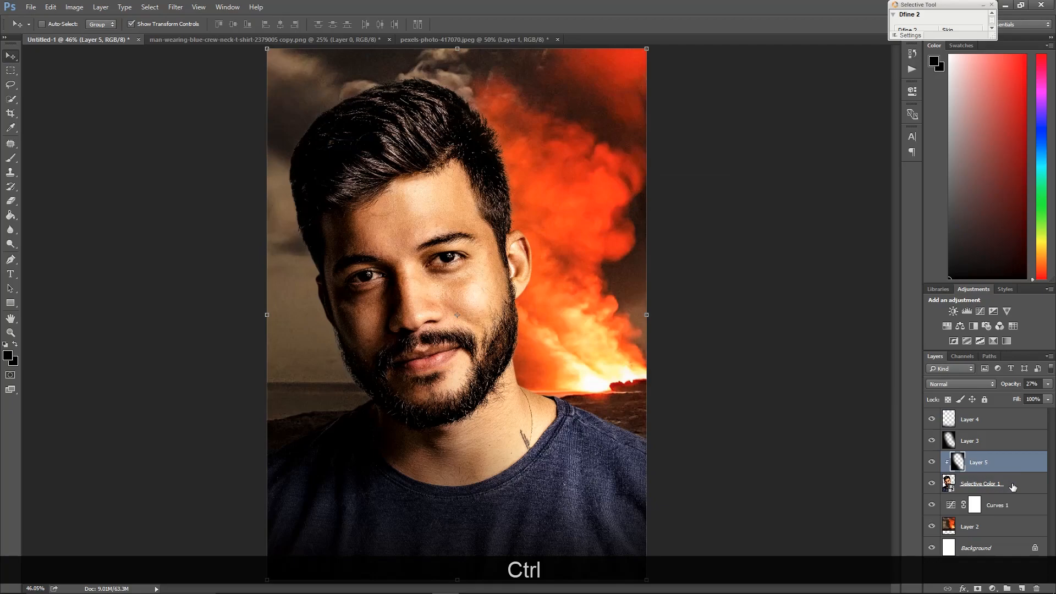
pyautogui.keyDown('ctrl'); pyautogui.click(1013, 487); pyautogui.keyUp('ctrl')
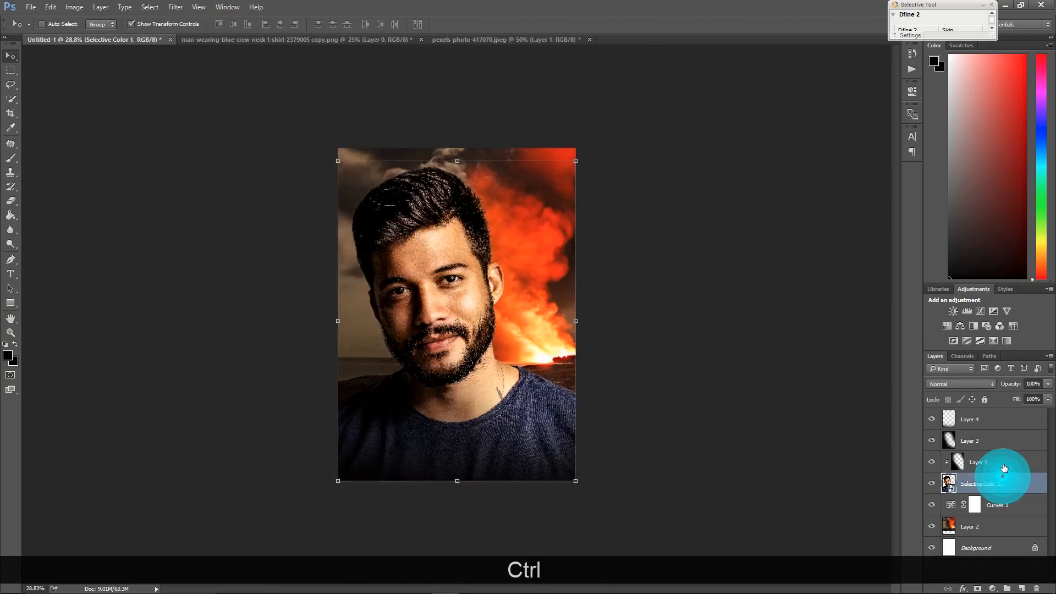
pyautogui.keyDown('ctrl'); pyautogui.click(1003, 476); pyautogui.keyUp('ctrl')
pyautogui.hotkey('ctrl', 't')
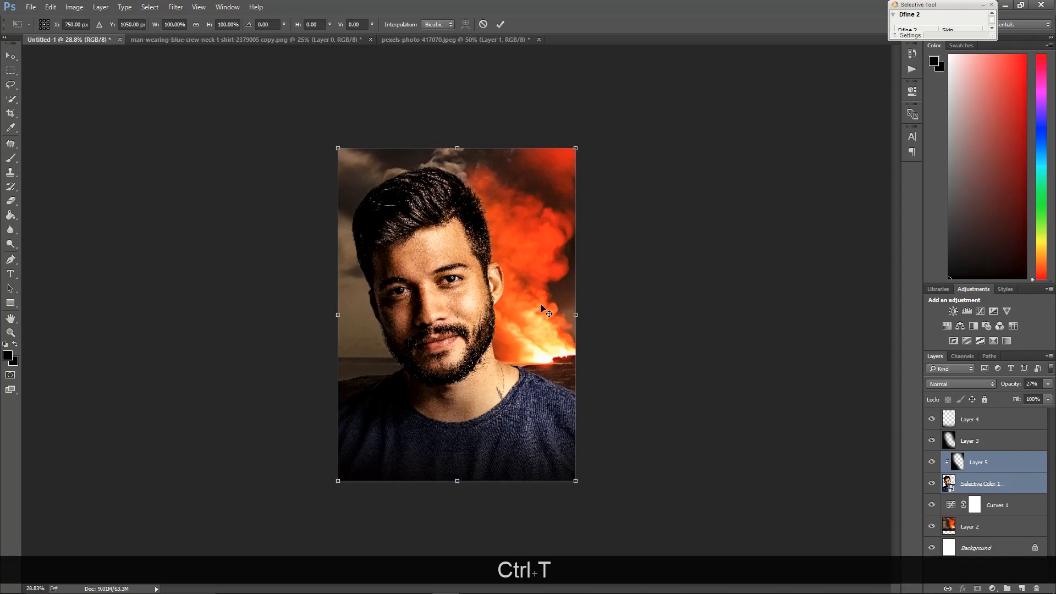
pyautogui.keyDown('alt'); pyautogui.keyDown('shift'); pyautogui.click(579, 487); pyautogui.keyUp('shift'); pyautogui.keyUp('alt')
pyautogui.keyDown('alt'); pyautogui.keyDown('shift'); pyautogui.click(583, 492); pyautogui.keyUp('shift'); pyautogui.keyUp('alt')
pyautogui.keyDown('alt'); pyautogui.keyDown('shift'); pyautogui.click(465, 303); pyautogui.keyUp('shift'); pyautogui.keyUp('alt')
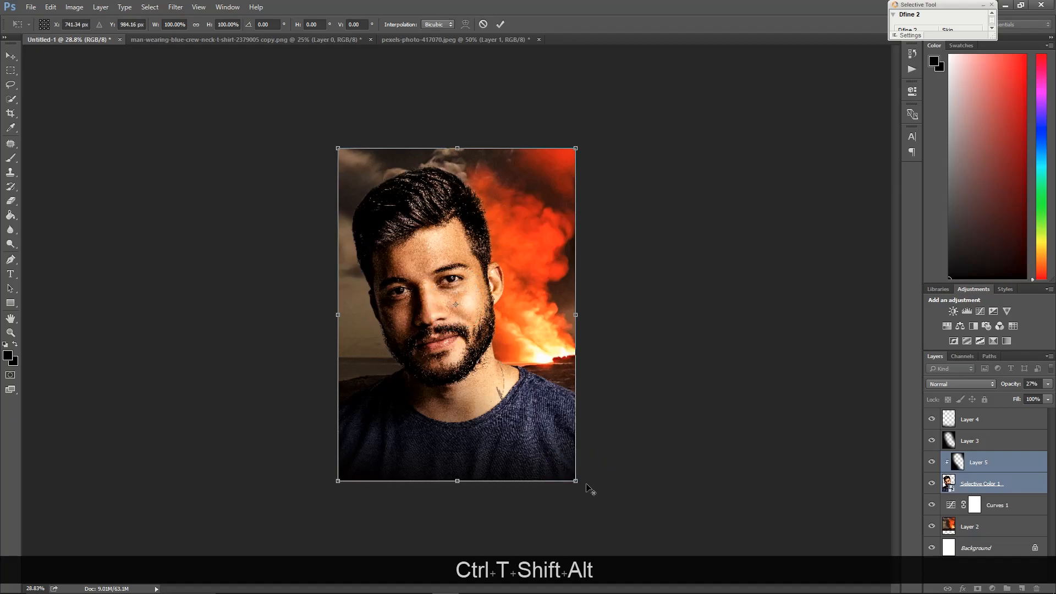
pyautogui.moveTo(581, 481); pyautogui.dragTo(585, 485)
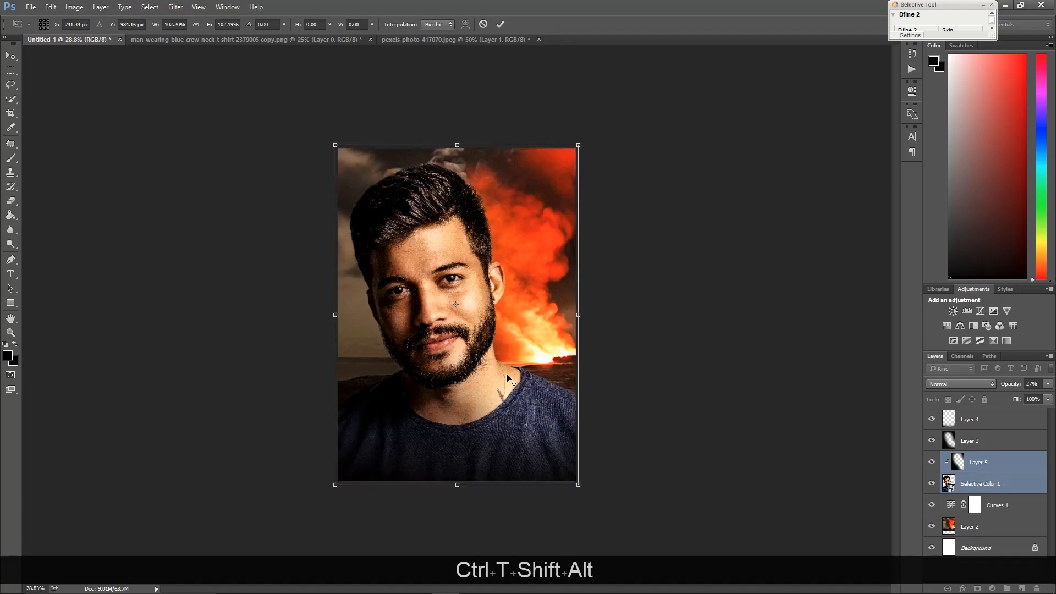
pyautogui.keyDown('ctrl'); pyautogui.doubleClick(491, 374); pyautogui.keyUp('ctrl')
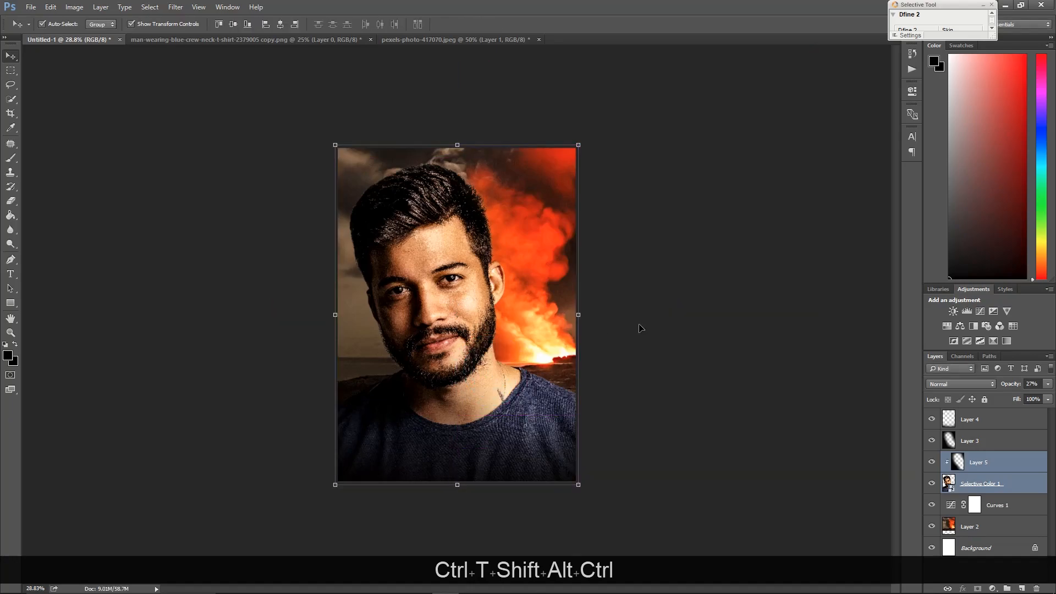
# Add a Color Balance adjustment and a Curves adjustment at the top of the layer stack
pyautogui.click(669, 318)
pyautogui.press('space')
pyautogui.moveTo(510, 286); pyautogui.dragTo(641, 292)
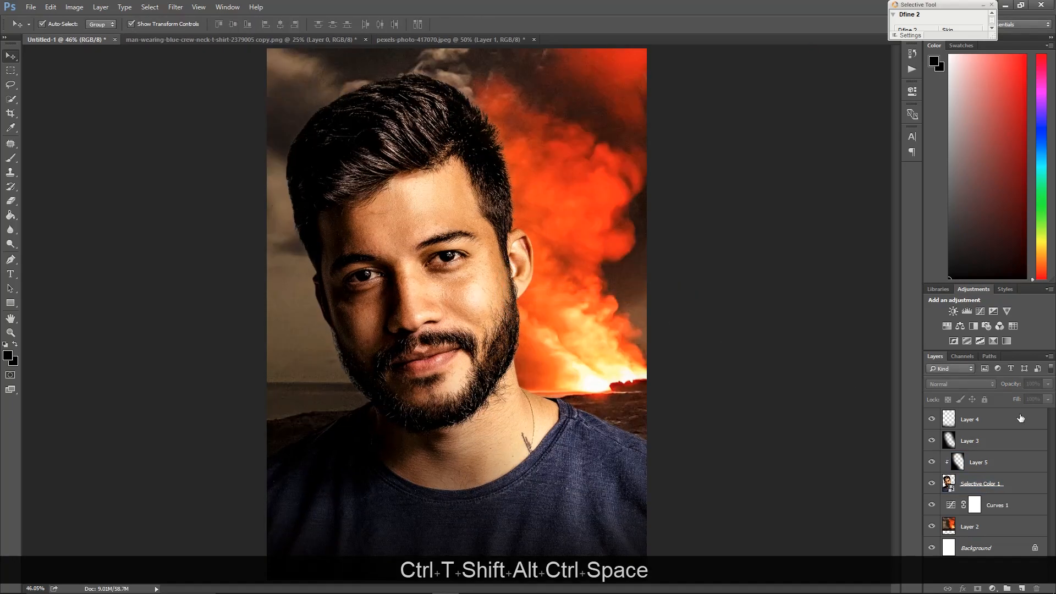
pyautogui.click(1021, 417)
pyautogui.click(12, 279)
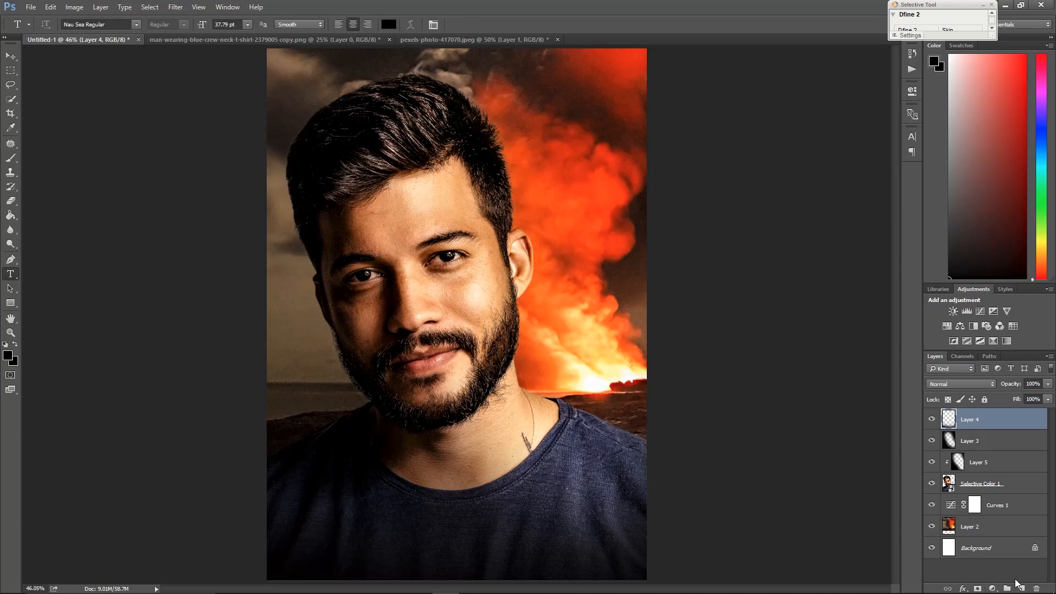
pyautogui.click(960, 326)
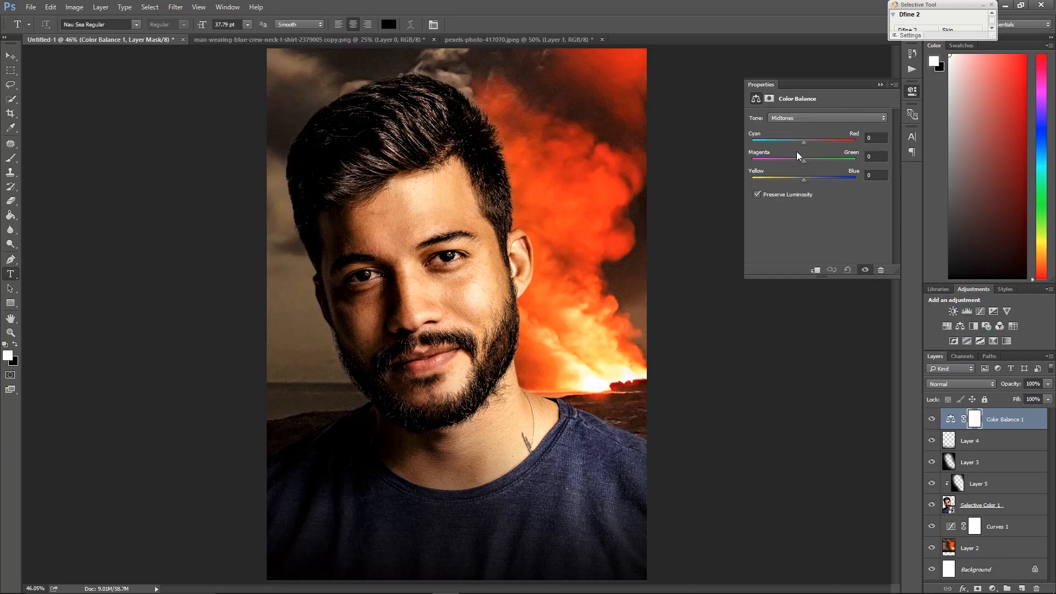
pyautogui.click(819, 142)
pyautogui.click(880, 84)
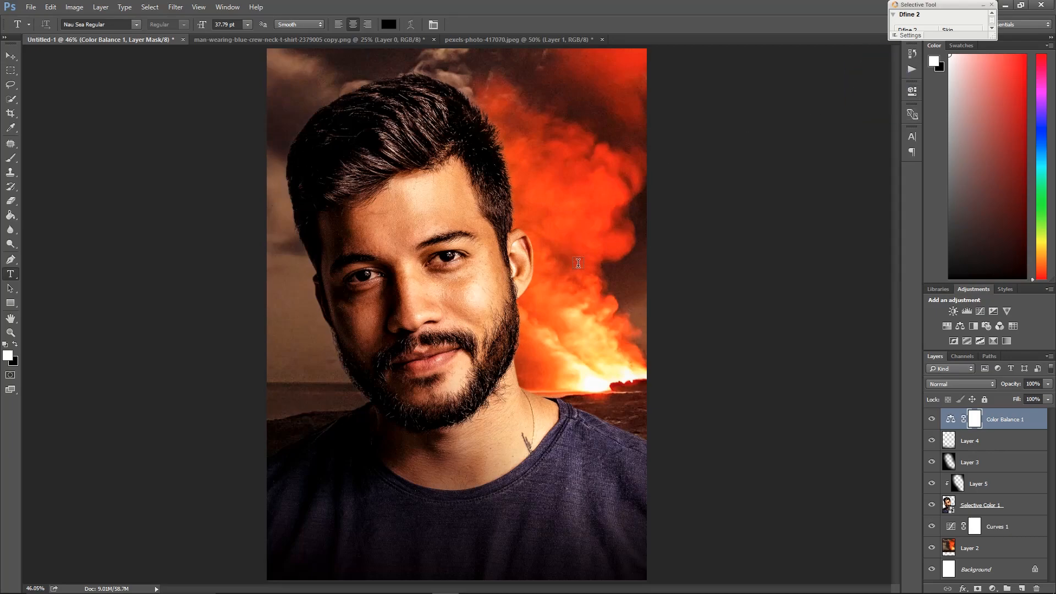
pyautogui.click(979, 311)
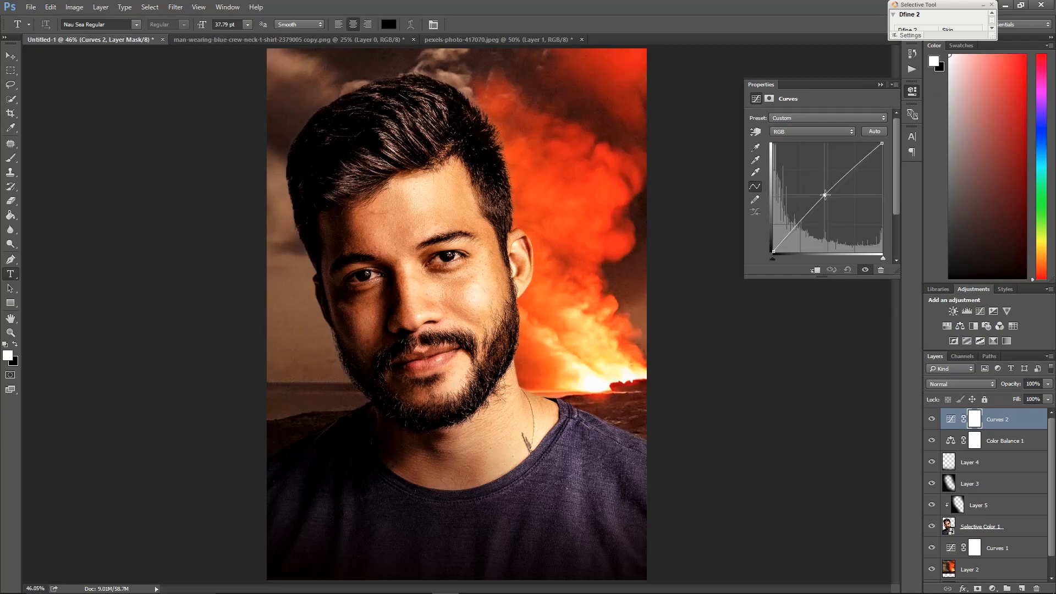
pyautogui.click(881, 84)
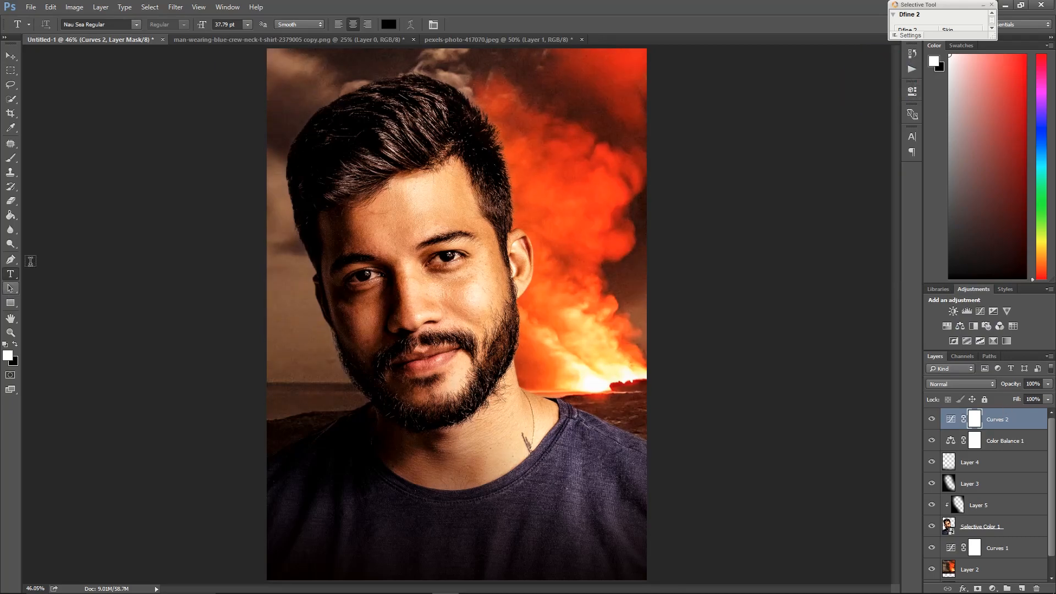
# Add a white text layer reading MICHEAL in Neu Sea Regular at about 57.79 pt near the bottom of the poster
pyautogui.click(391, 26)
pyautogui.moveTo(699, 411); pyautogui.dragTo(637, 335)
pyautogui.click(929, 359)
pyautogui.click(136, 24)
pyautogui.click(136, 26)
pyautogui.click(138, 25)
pyautogui.click(230, 280)
pyautogui.click(354, 510)
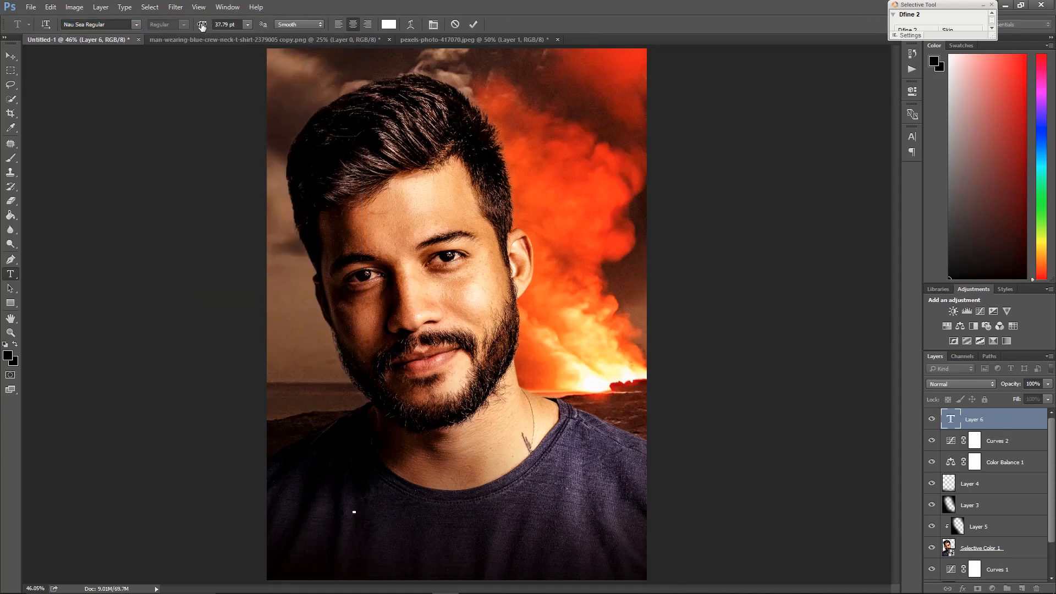
pyautogui.moveTo(207, 26); pyautogui.dragTo(208, 26)
pyautogui.moveTo(200, 27); pyautogui.dragTo(206, 28)
pyautogui.write('MI')
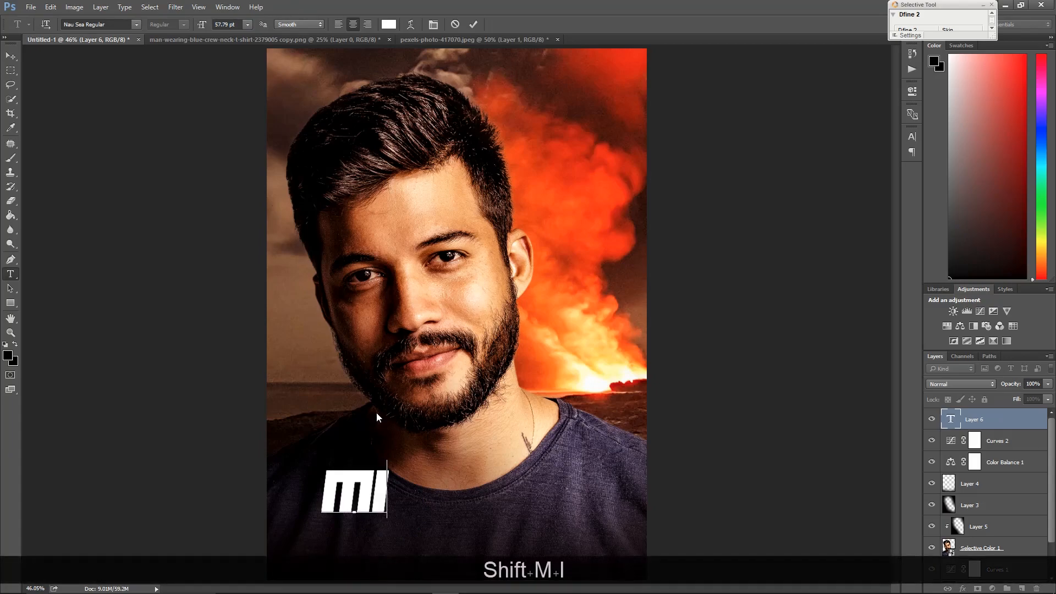
pyautogui.write('C')
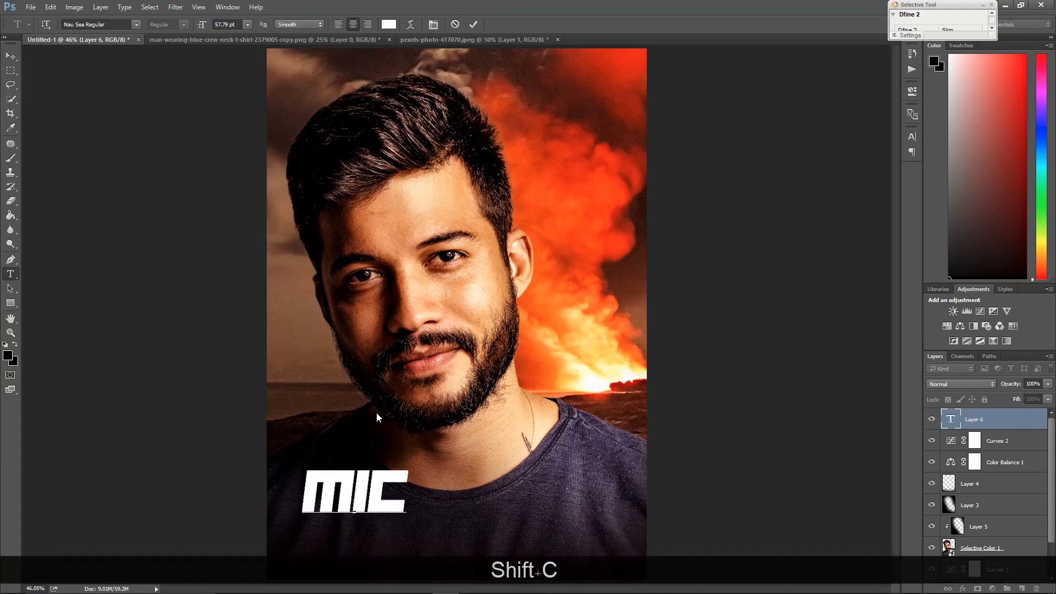
pyautogui.write('HEAL')
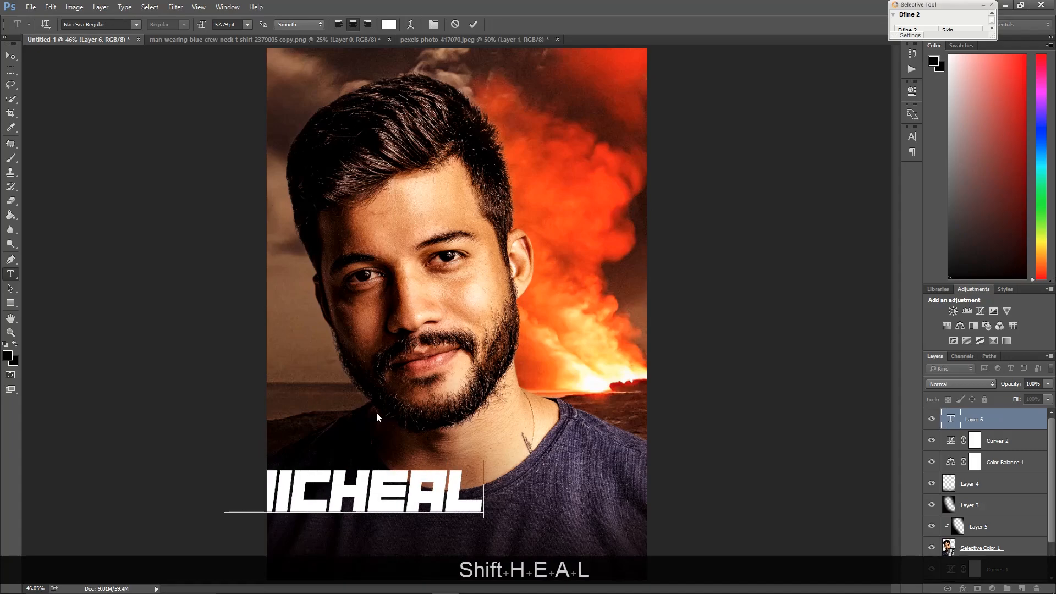
pyautogui.press('Return')
# Move the MICHEAL text toward the bottom centre and scale it down to about 79%
pyautogui.press('v')
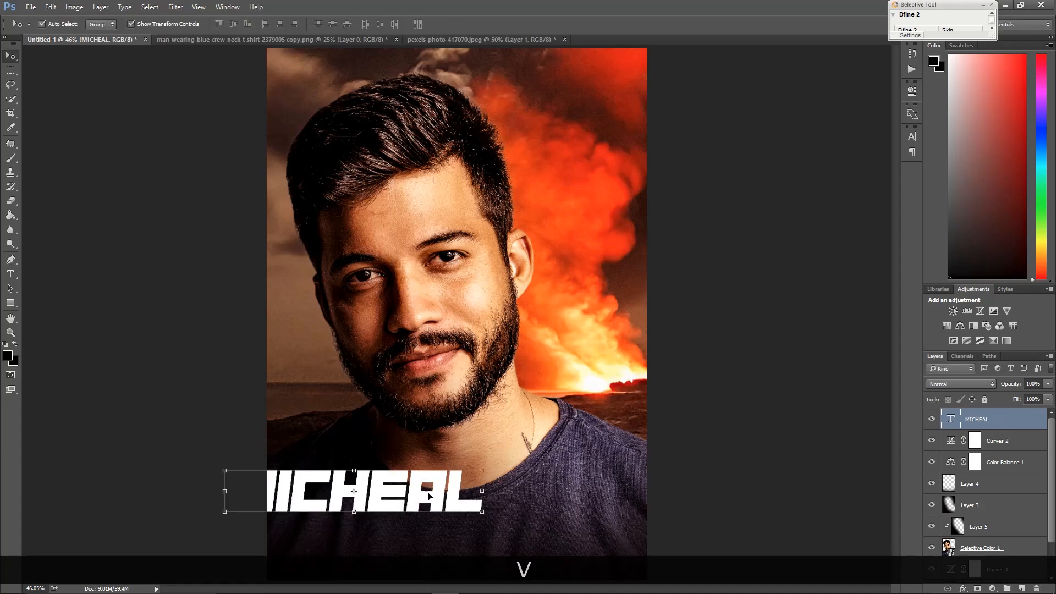
pyautogui.moveTo(403, 497); pyautogui.dragTo(469, 512)
pyautogui.hotkey('ctrl', 't')
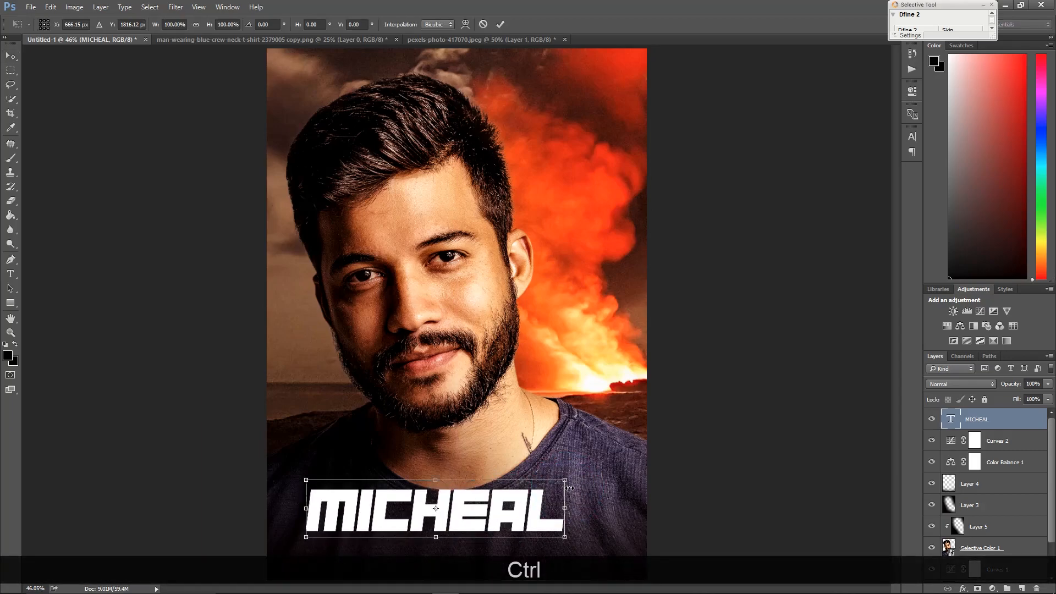
pyautogui.moveTo(565, 479); pyautogui.dragTo(510, 491)
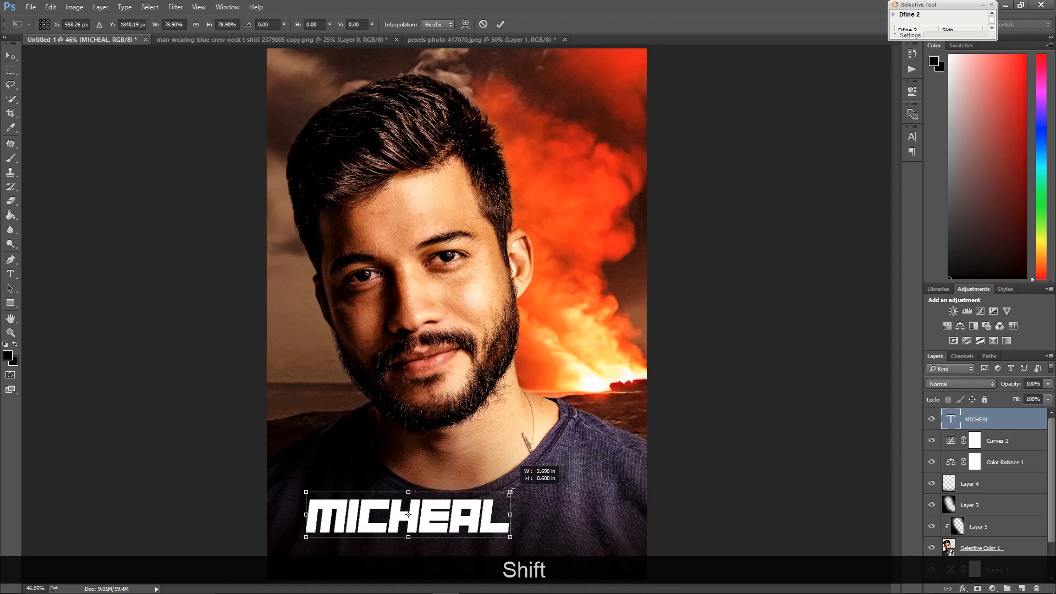
pyautogui.click(500, 25)
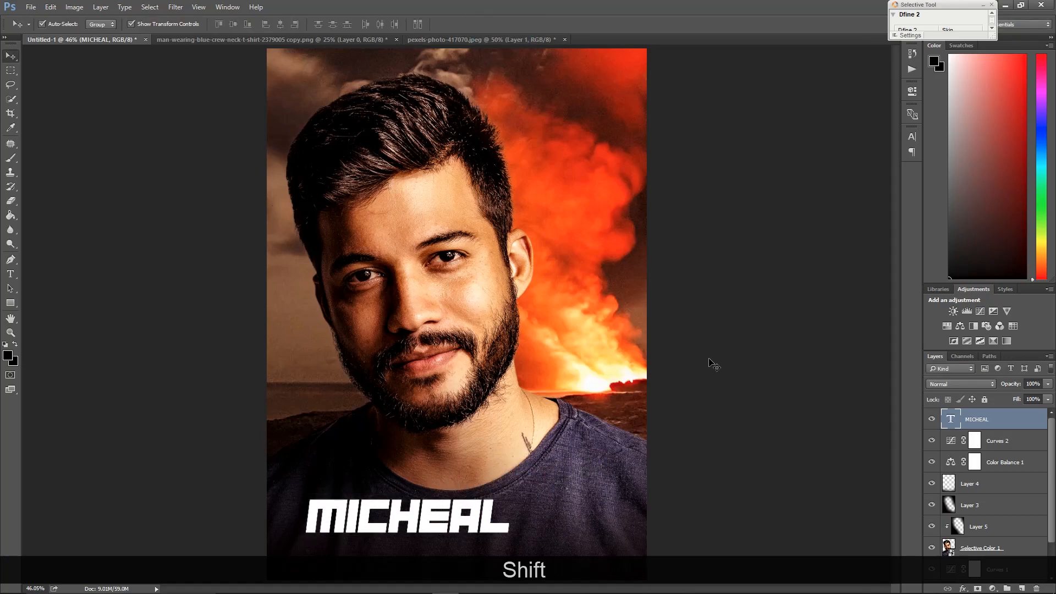
pyautogui.moveTo(458, 520); pyautogui.dragTo(454, 514)
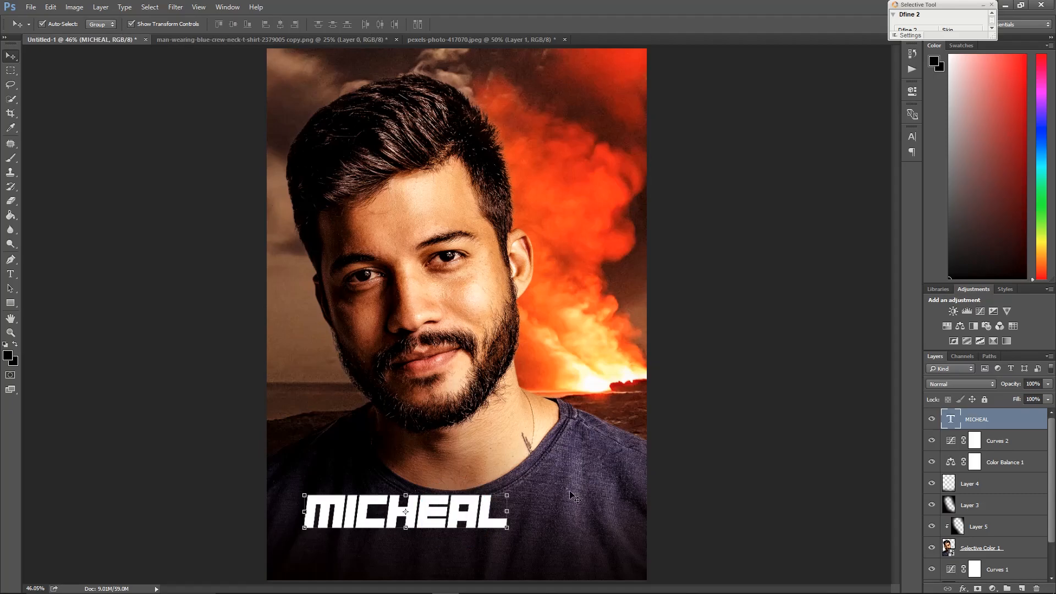
# Place the 125845_movie-text-png.png credits image from the work folder into the document
pyautogui.hotkey('alt', 'Tab')
pyautogui.click(529, 267)
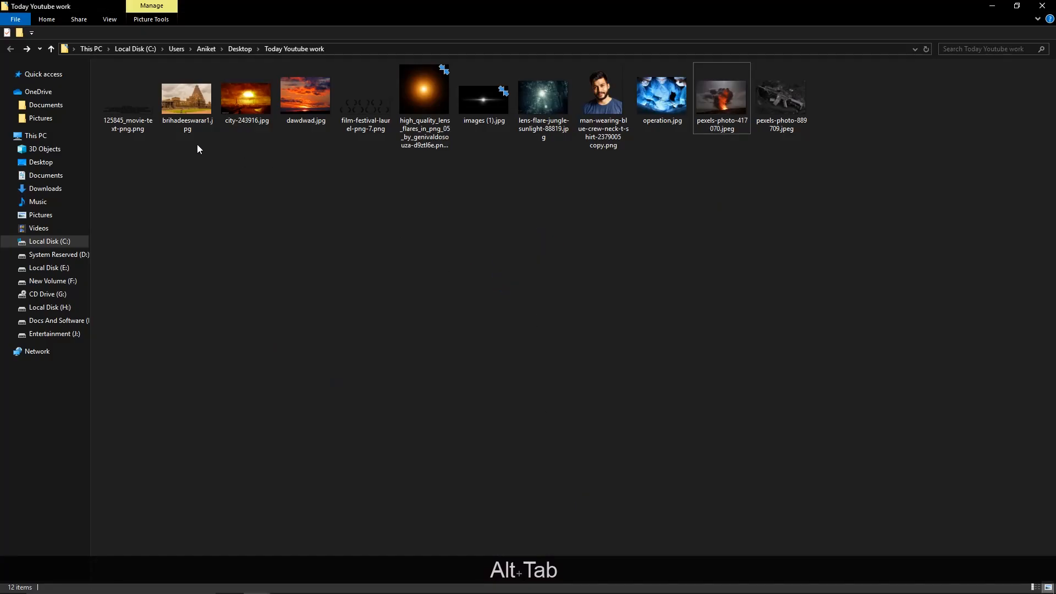
pyautogui.moveTo(128, 101); pyautogui.dragTo(369, 388)
pyautogui.click(296, 328)
pyautogui.click(362, 363)
pyautogui.moveTo(118, 99); pyautogui.dragTo(395, 510)
pyautogui.click(295, 414)
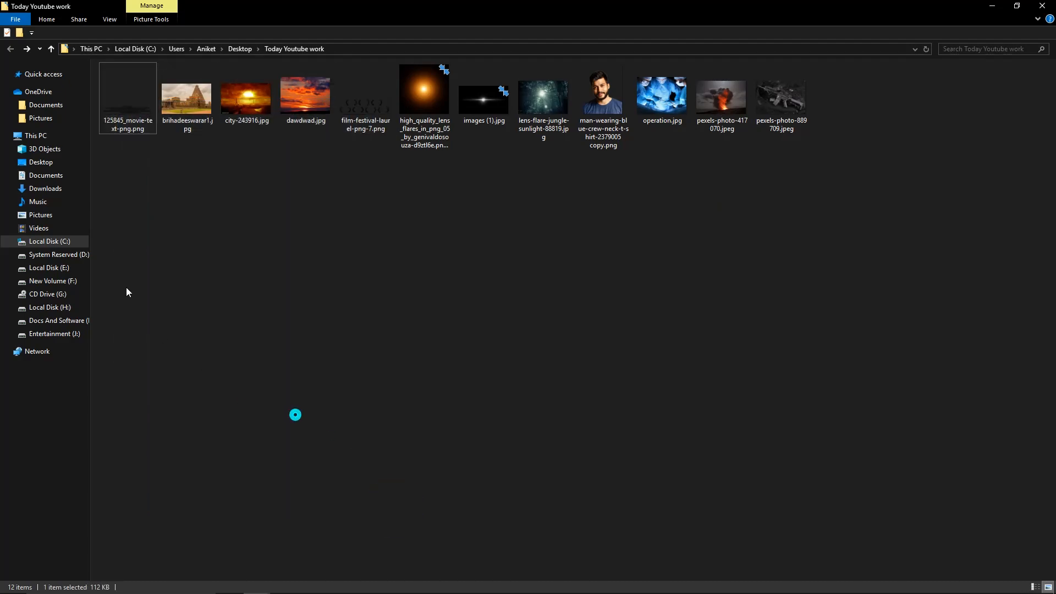
pyautogui.moveTo(119, 101); pyautogui.dragTo(216, 400)
pyautogui.press('Return')
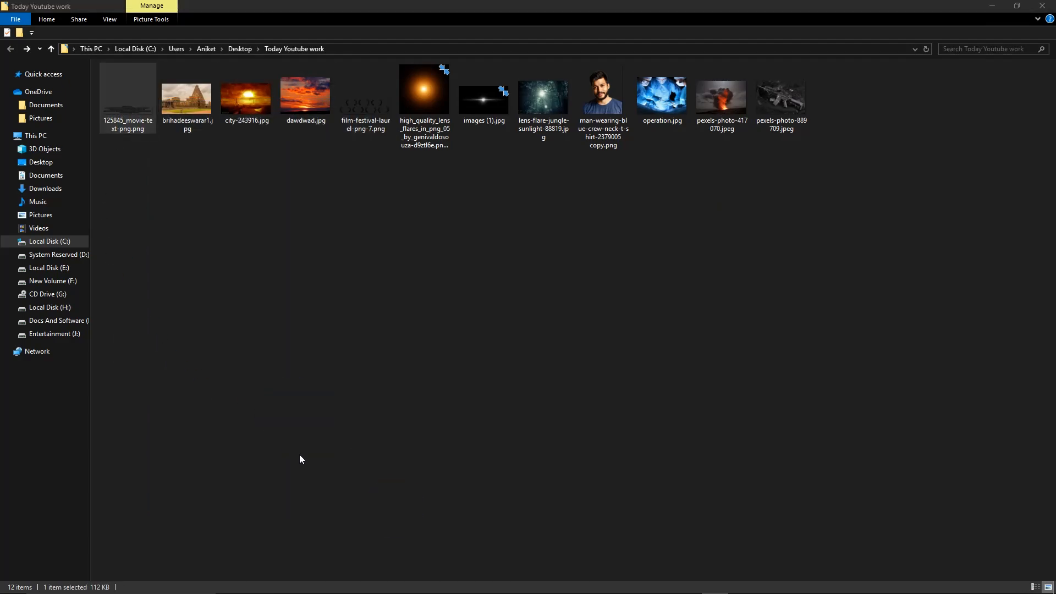
pyautogui.click(1043, 9)
pyautogui.moveTo(104, 98); pyautogui.dragTo(447, 455)
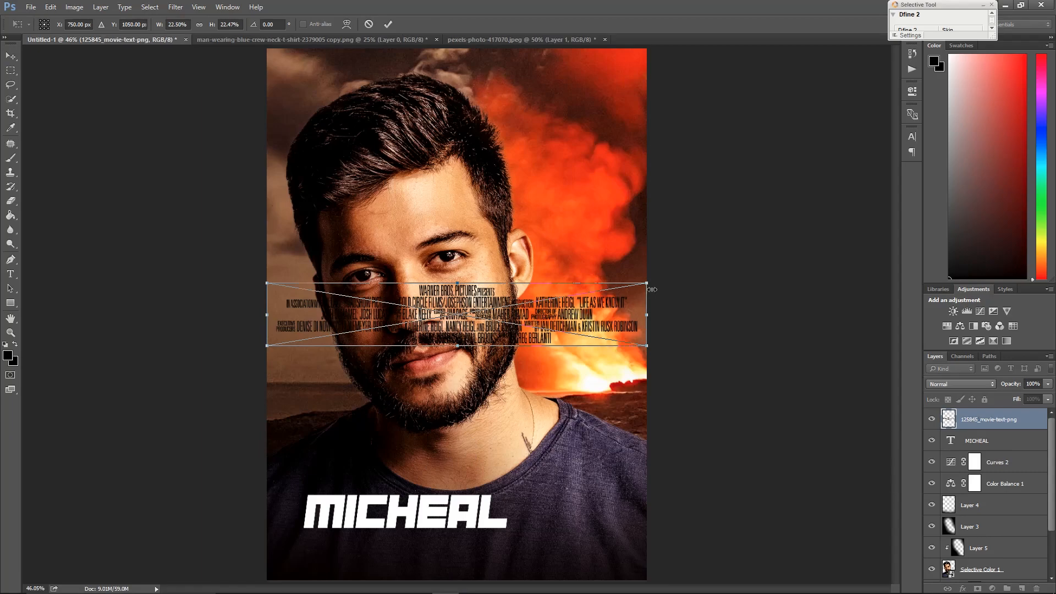
# Scale the placed credits image down to a narrow block beneath the name and commit it
pyautogui.moveTo(645, 281); pyautogui.dragTo(533, 554)
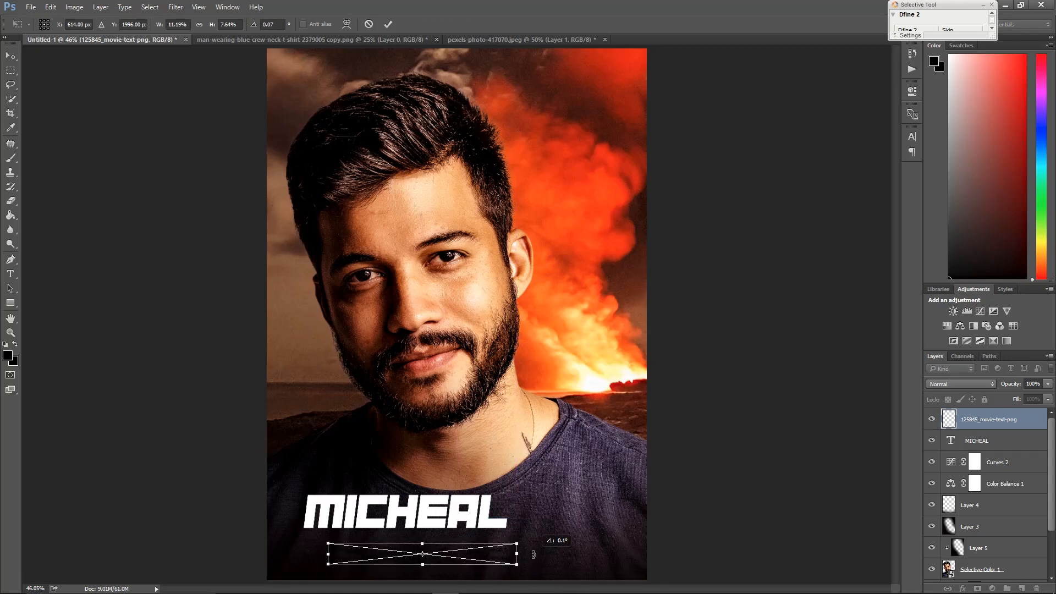
pyautogui.click(389, 23)
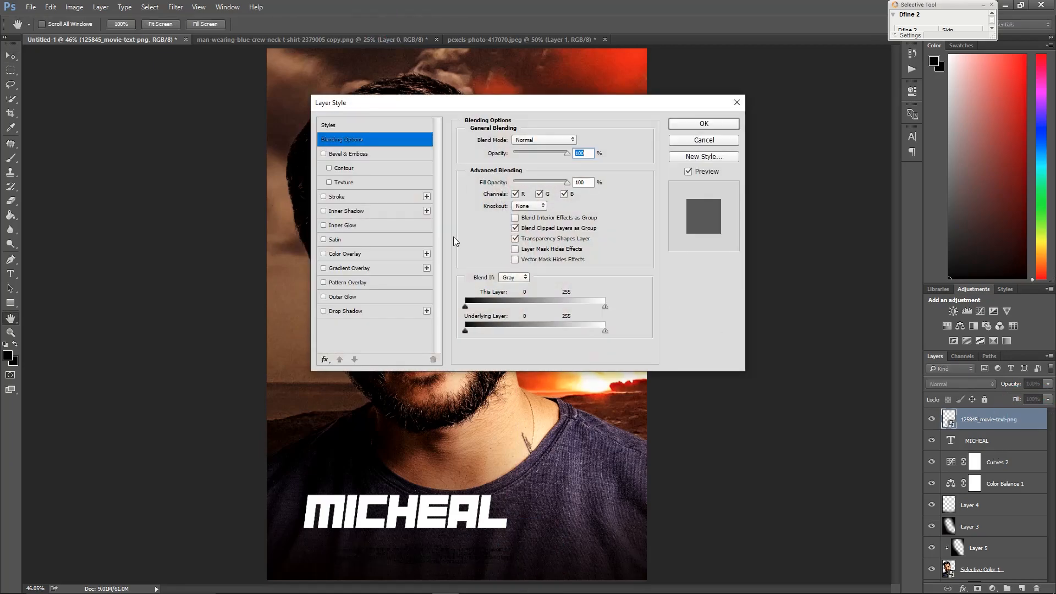
# Apply a grey #949494 Color Overlay layer style to the credits layer
pyautogui.click(389, 253)
pyautogui.click(579, 140)
pyautogui.click(623, 420)
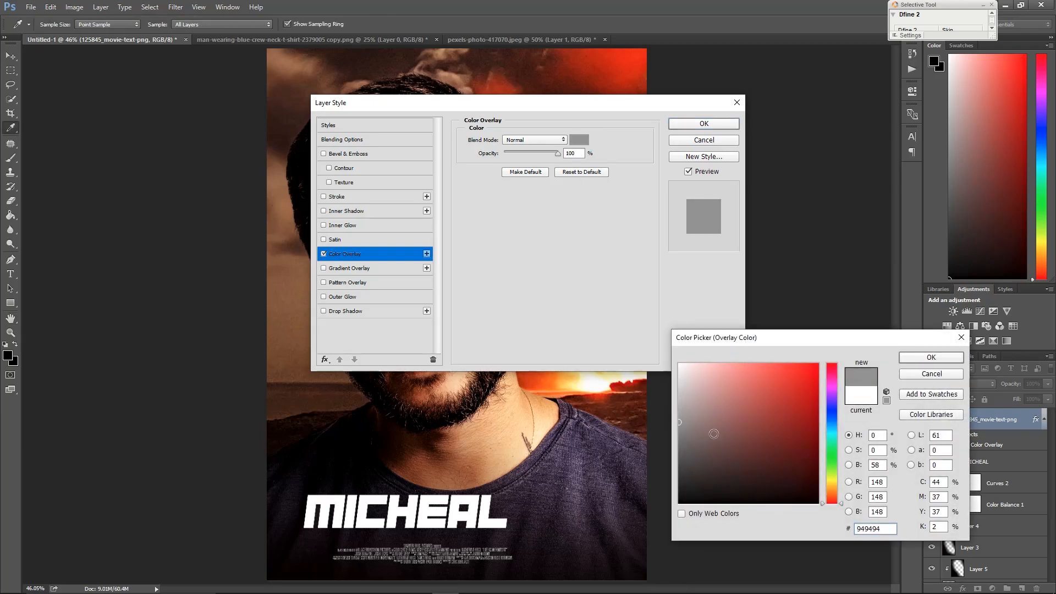
pyautogui.click(913, 357)
pyautogui.click(704, 123)
# Enlarge the credits block to about 13.4% width so it sits centred under the name
pyautogui.scroll(5, 463, 500)
pyautogui.moveTo(467, 425); pyautogui.dragTo(517, 329)
pyautogui.click(672, 391)
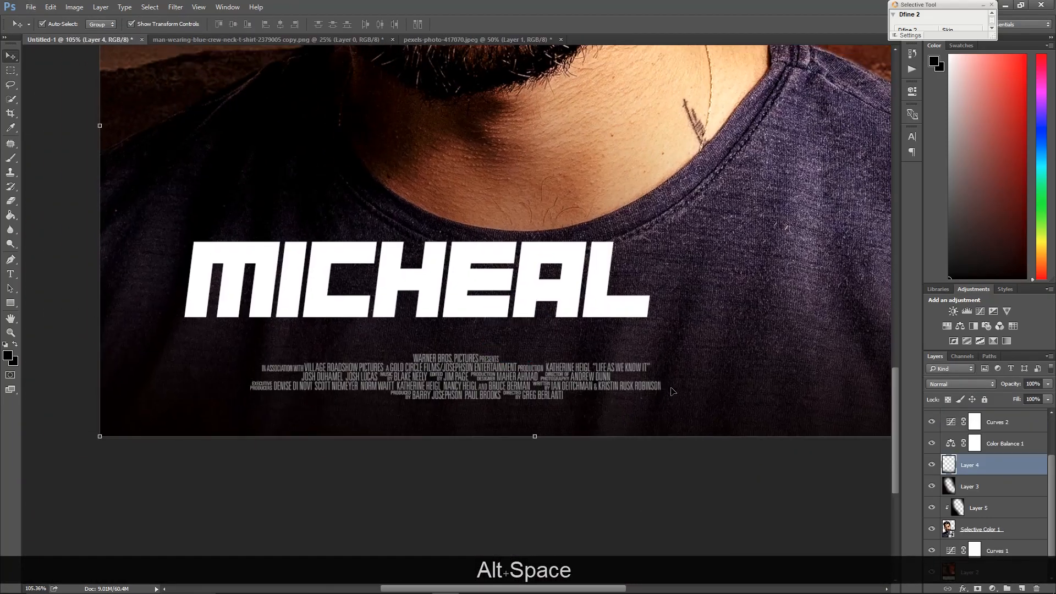
pyautogui.click(552, 376)
pyautogui.click(674, 379)
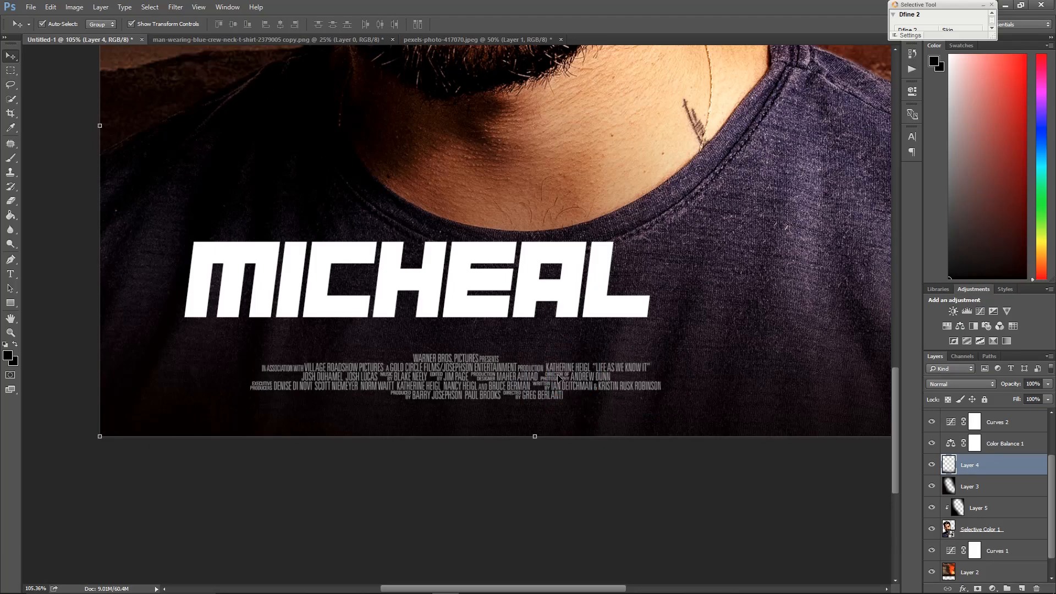
pyautogui.click(558, 377)
pyautogui.moveTo(658, 397); pyautogui.dragTo(713, 406)
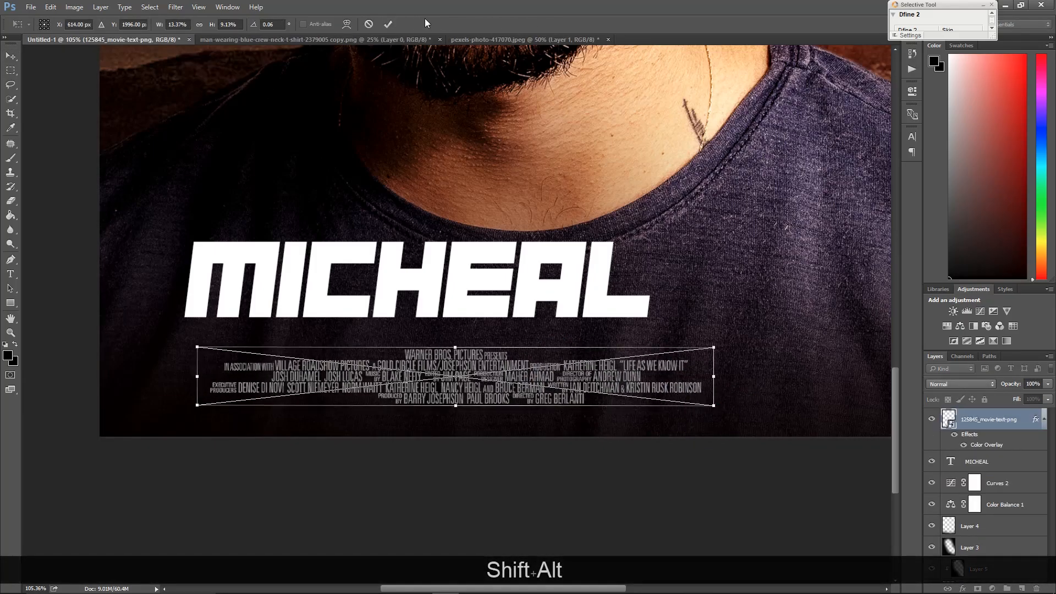
pyautogui.click(389, 24)
# Scale the MICHEAL text up to about 117% so it spans the credits width
pyautogui.moveTo(468, 277); pyautogui.dragTo(507, 297)
pyautogui.hotkey('ctrl', 't')
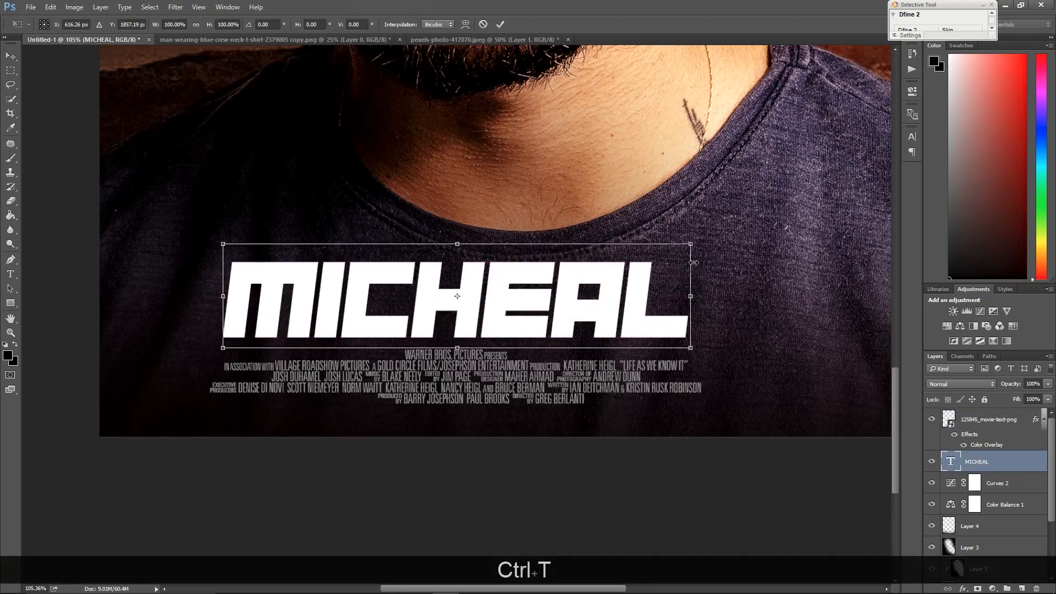
pyautogui.moveTo(692, 239); pyautogui.dragTo(768, 207)
pyautogui.moveTo(654, 257); pyautogui.dragTo(631, 255)
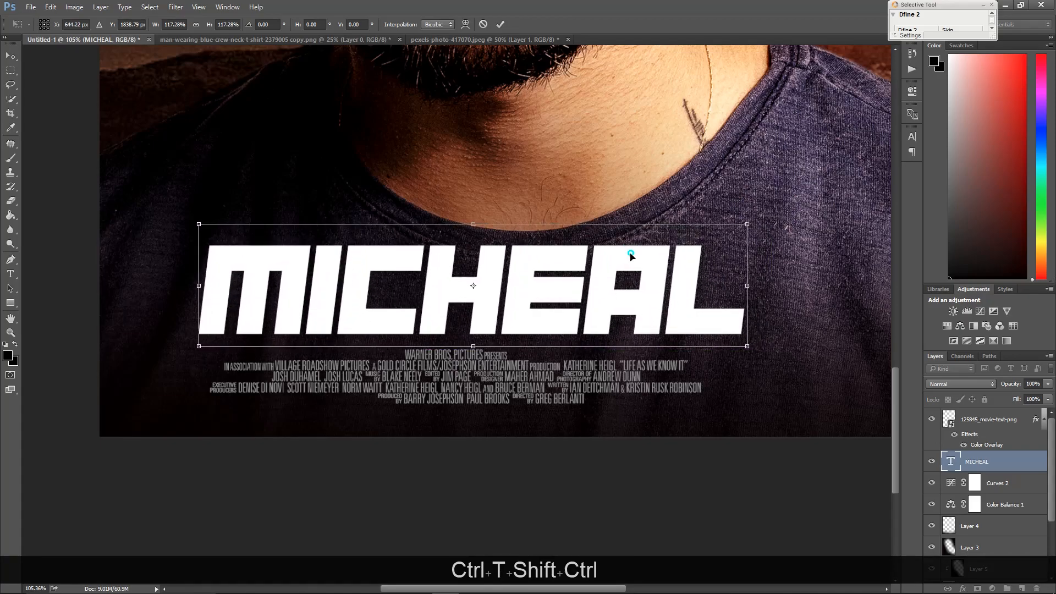
pyautogui.click(499, 24)
# Select the name text and credits layers together and move them up slightly
pyautogui.press('space')
pyautogui.rightClick(541, 133)
pyautogui.click(572, 143)
pyautogui.click(715, 321)
pyautogui.scroll(-2, 662, 440)
pyautogui.press('space')
pyautogui.rightClick(449, 346)
pyautogui.click(467, 354)
pyautogui.click(705, 394)
pyautogui.press('alt')
pyautogui.press('space')
pyautogui.click(478, 433)
pyautogui.keyDown('ctrl'); pyautogui.click(1010, 425); pyautogui.keyUp('ctrl')
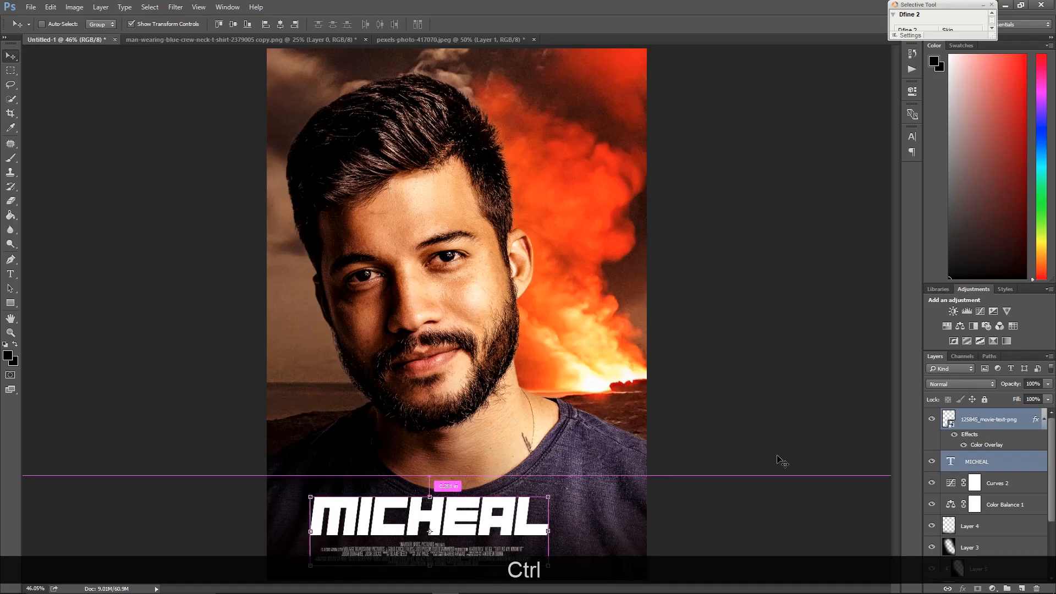
pyautogui.moveTo(462, 513); pyautogui.dragTo(460, 497)
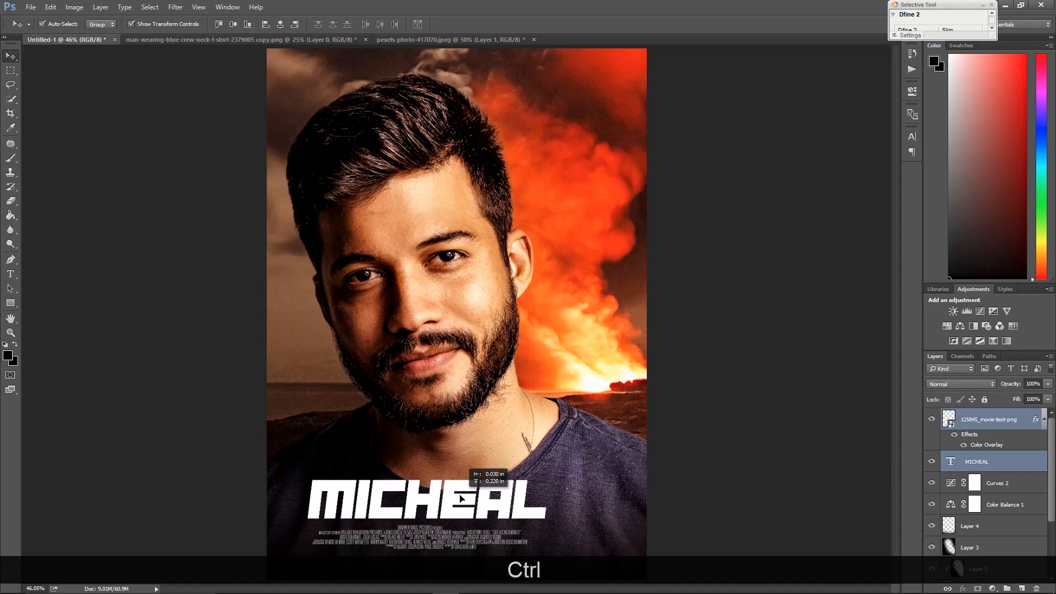
pyautogui.click(695, 349)
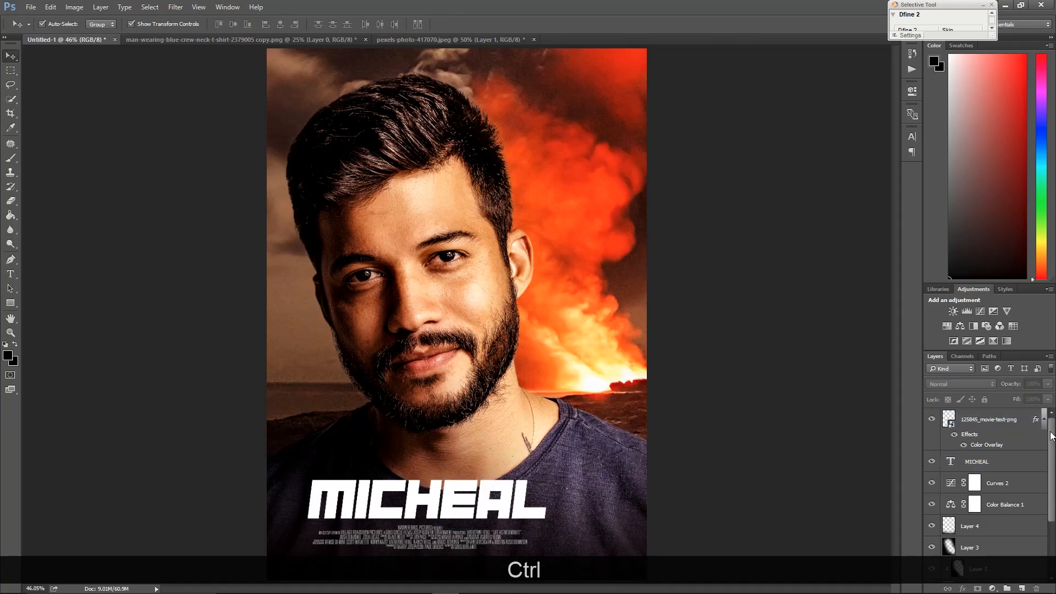
pyautogui.keyDown('ctrl'); pyautogui.click(1003, 412); pyautogui.keyUp('ctrl')
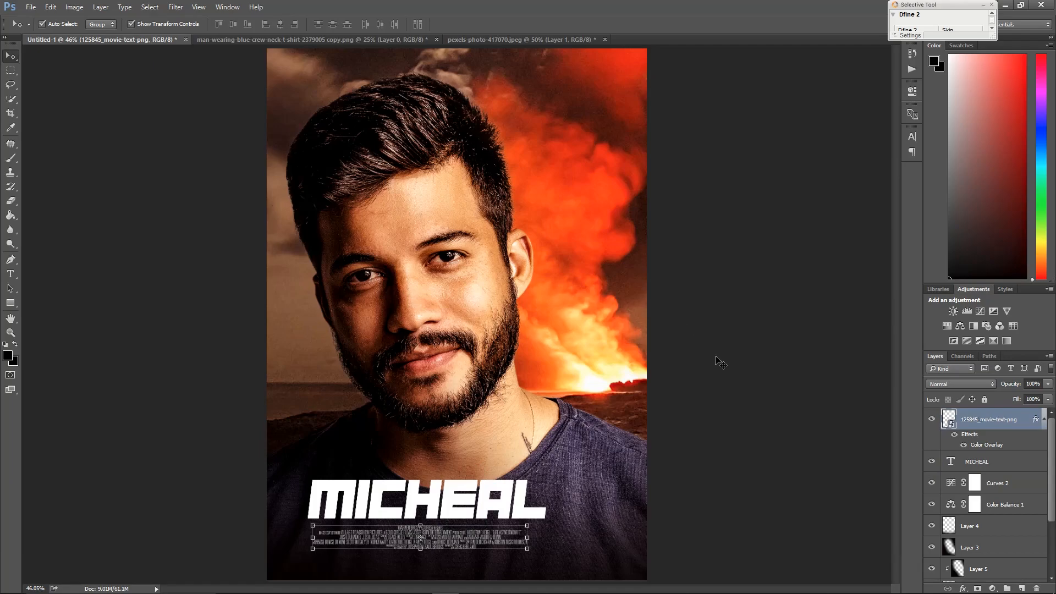
# Add a new empty layer above Curves 1 and reset the colors to default black and white
pyautogui.scroll(-5, 1005, 529)
pyautogui.click(1018, 526)
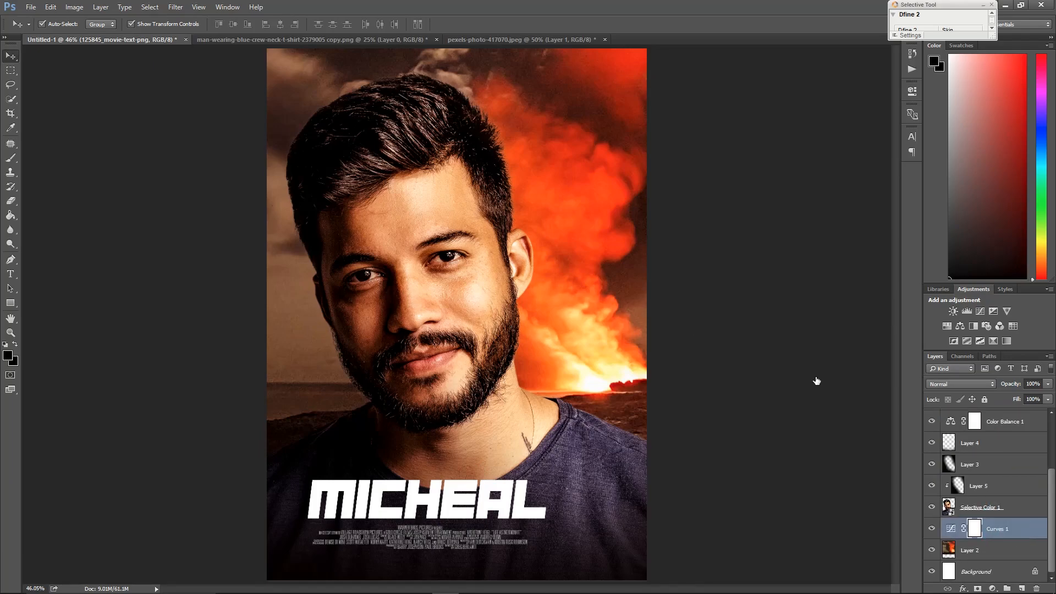
pyautogui.click(720, 137)
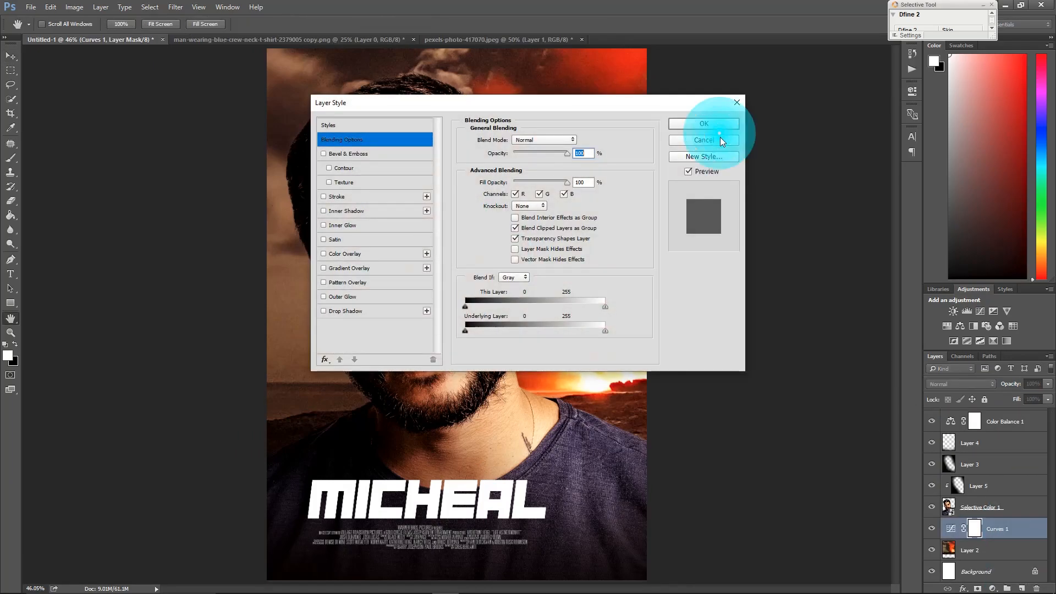
pyautogui.click(1022, 588)
pyautogui.press('d')
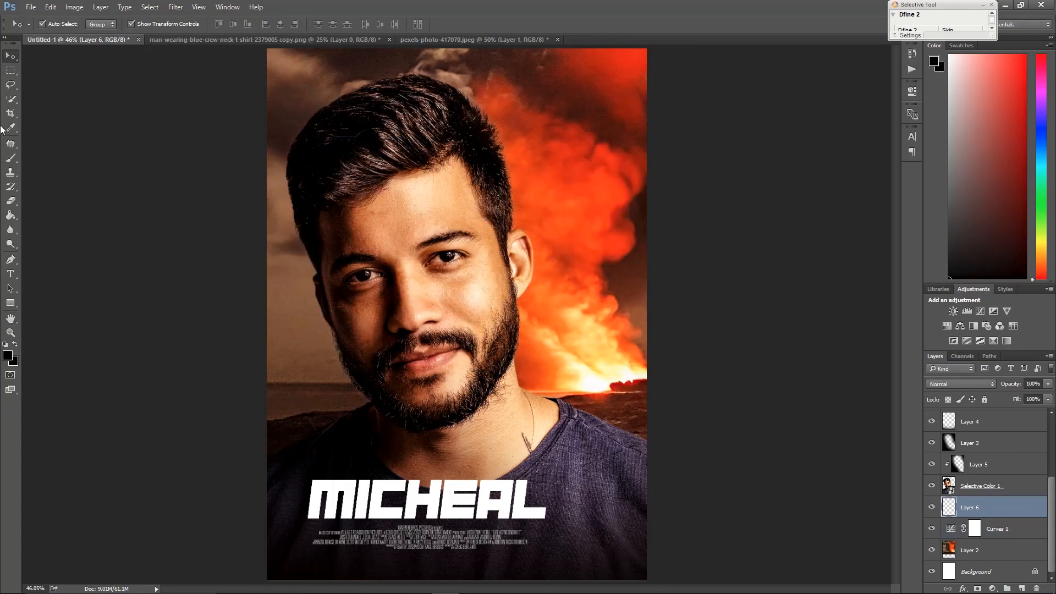
# Paint black with a large soft brush over the background's left edge and corners to darken them
pyautogui.click(11, 159)
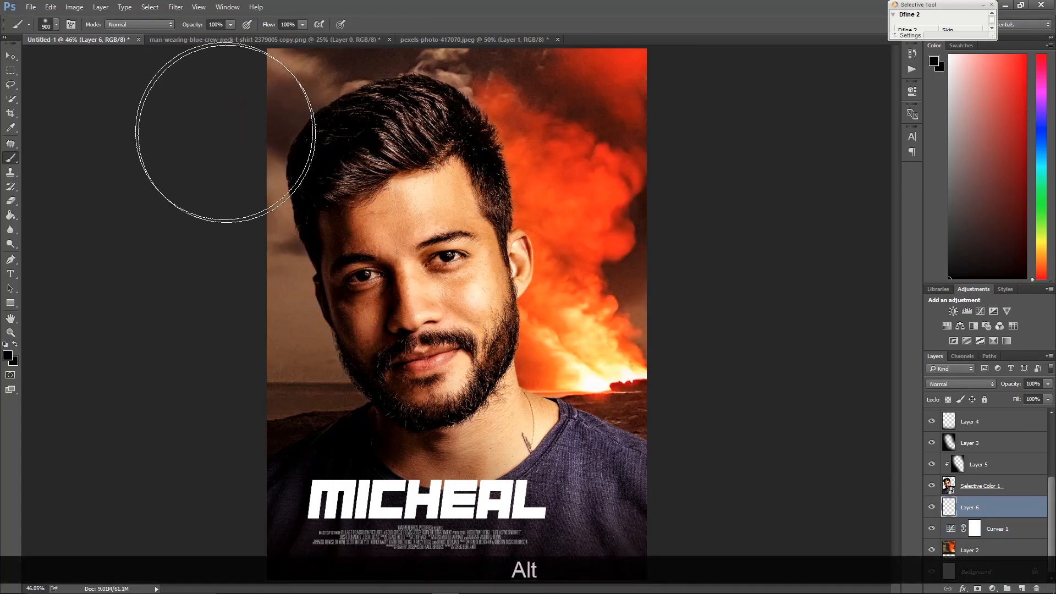
pyautogui.moveTo(195, 234)
pyautogui.mouseDown()
pyautogui.moveTo(224, 471)
pyautogui.moveTo(171, 240)
pyautogui.mouseUp()
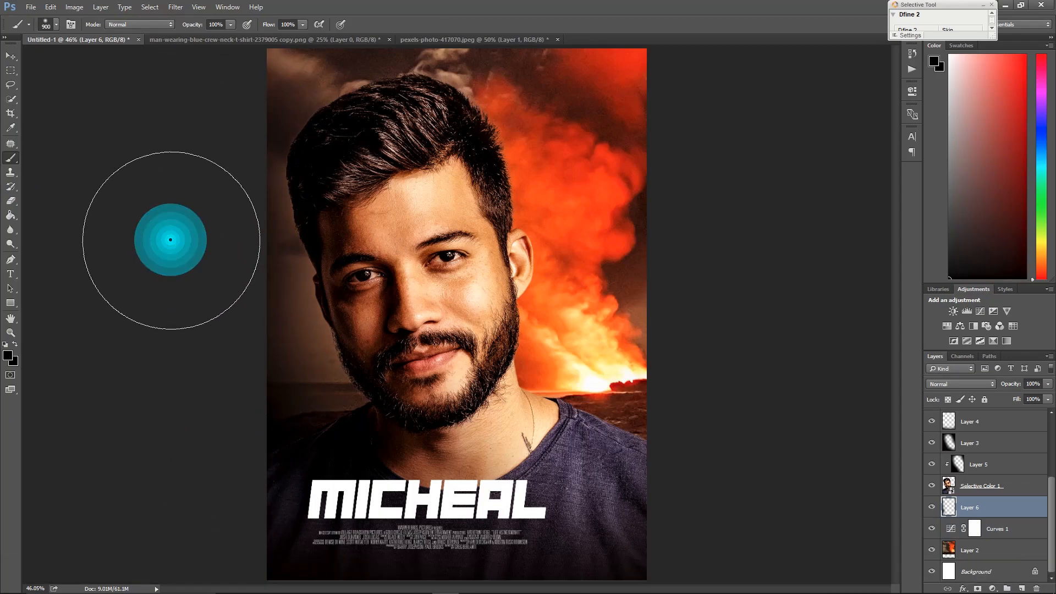
pyautogui.moveTo(247, 513)
pyautogui.mouseDown()
pyautogui.moveTo(233, 383)
pyautogui.moveTo(258, 393)
pyautogui.mouseUp()
pyautogui.moveTo(293, 428)
pyautogui.mouseDown()
pyautogui.moveTo(234, 396)
pyautogui.moveTo(202, 195)
pyautogui.mouseUp()
pyautogui.press('space')
pyautogui.rightClick(486, 243)
pyautogui.click(497, 249)
pyautogui.moveTo(207, 108)
pyautogui.mouseDown()
pyautogui.moveTo(155, 203)
pyautogui.moveTo(239, 315)
pyautogui.mouseUp()
pyautogui.moveTo(237, 315); pyautogui.dragTo(216, 317)
pyautogui.scroll(3, 996, 439)
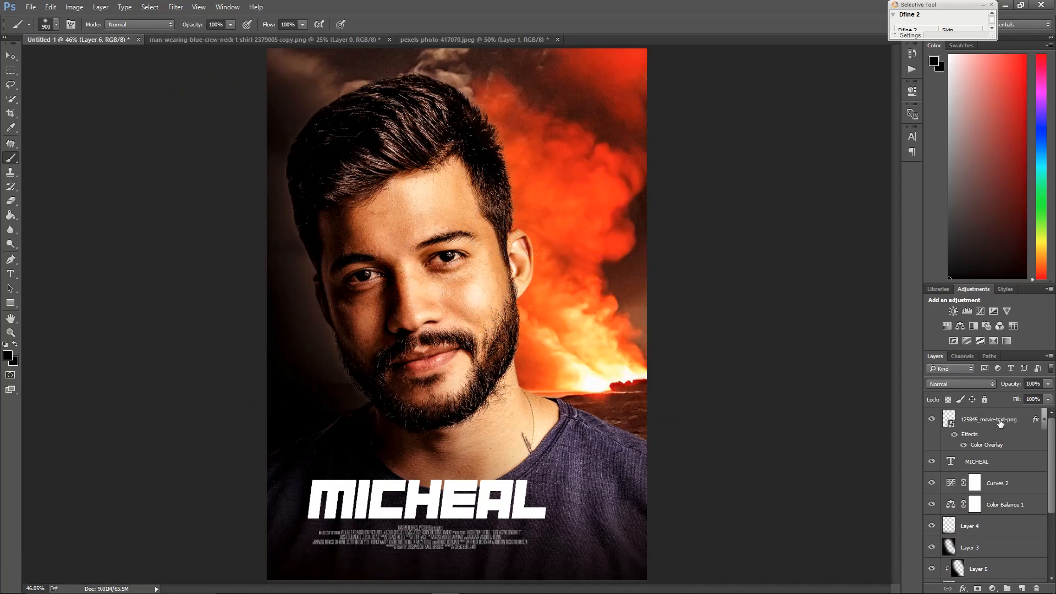
# Place the film-festival-laurel-png-7 image from the work folder into the poster near the top
pyautogui.hotkey('alt', 'Tab')
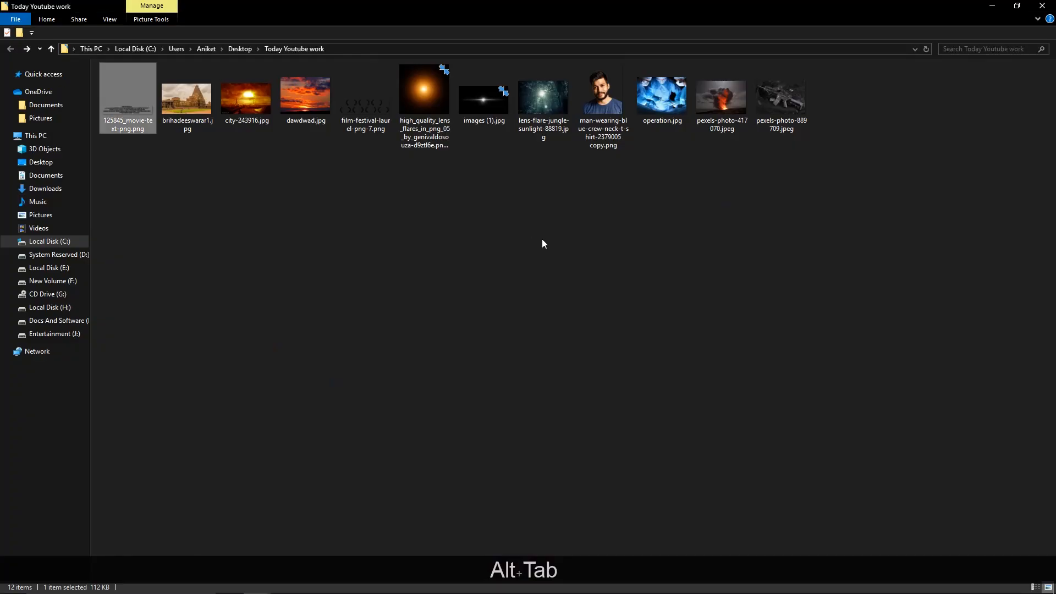
pyautogui.keyDown('ctrl'); pyautogui.scroll(3, 535, 238); pyautogui.keyUp('ctrl')
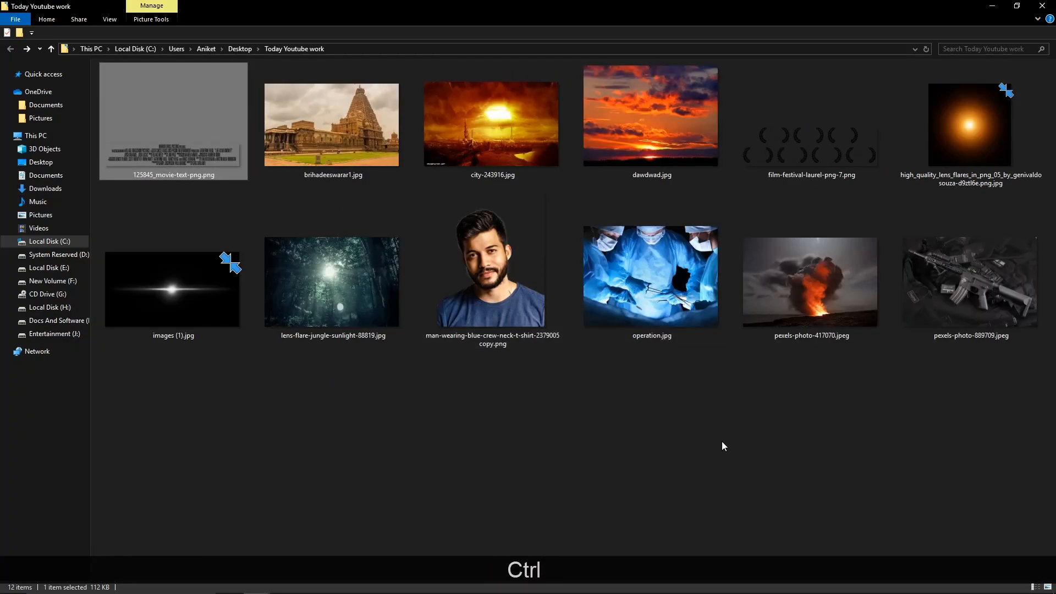
pyautogui.click(724, 445)
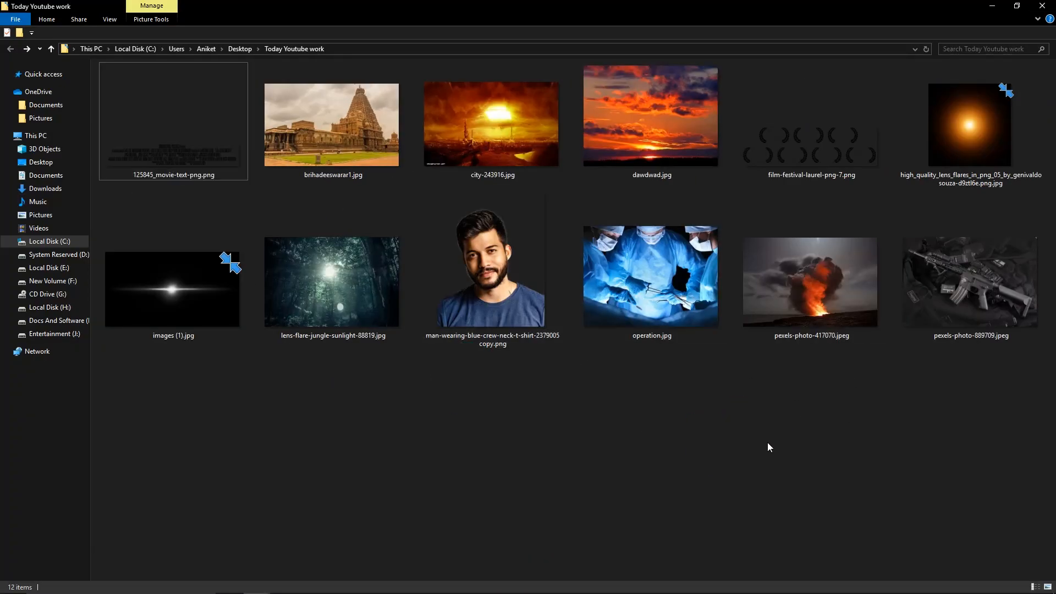
pyautogui.click(982, 159)
pyautogui.moveTo(706, 352); pyautogui.dragTo(686, 399)
pyautogui.click(672, 337)
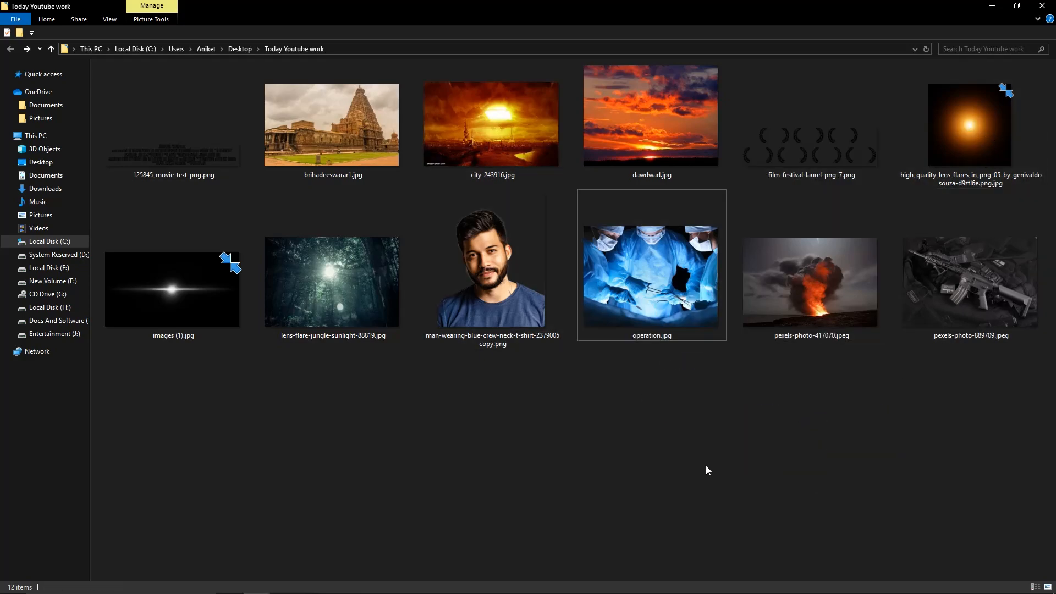
pyautogui.click(806, 140)
pyautogui.moveTo(619, 549); pyautogui.dragTo(529, 534)
pyautogui.click(793, 136)
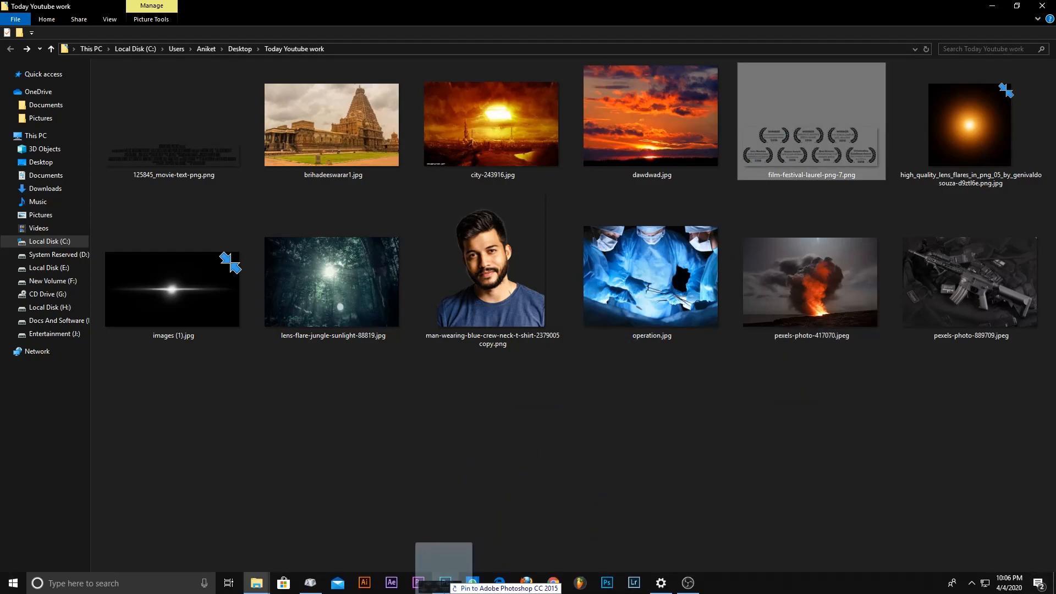
pyautogui.moveTo(457, 587); pyautogui.dragTo(454, 485)
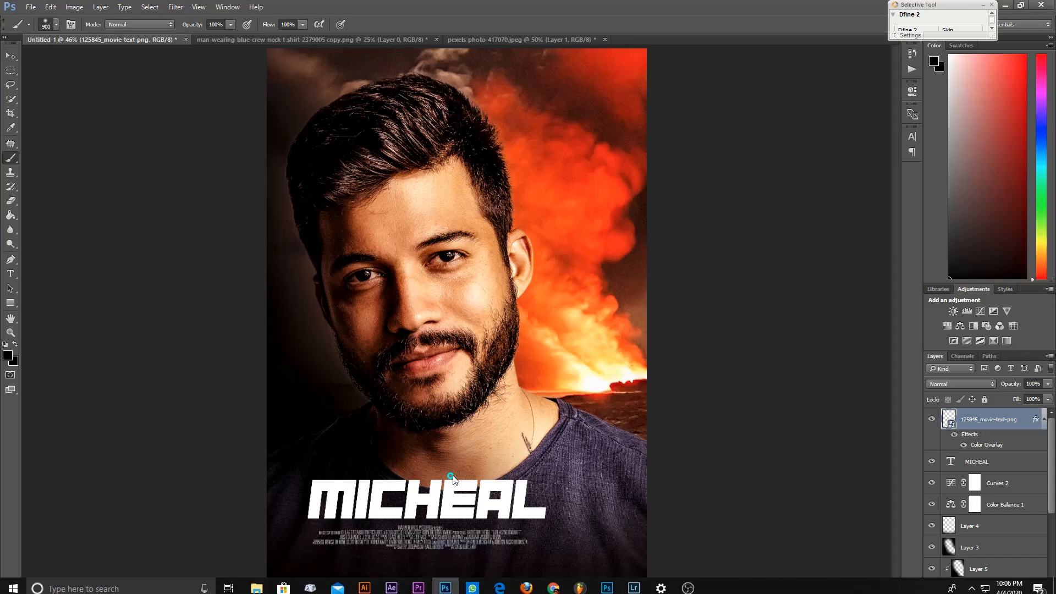
pyautogui.moveTo(646, 369); pyautogui.dragTo(571, 114)
pyautogui.click(389, 24)
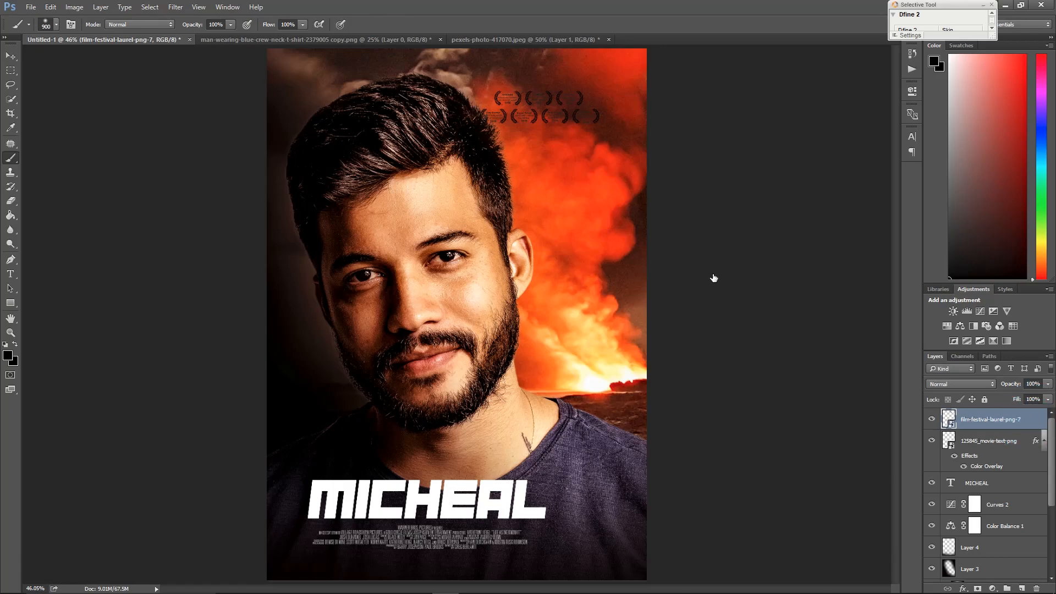
# Give the laurel layer a white Color Overlay
pyautogui.click(389, 255)
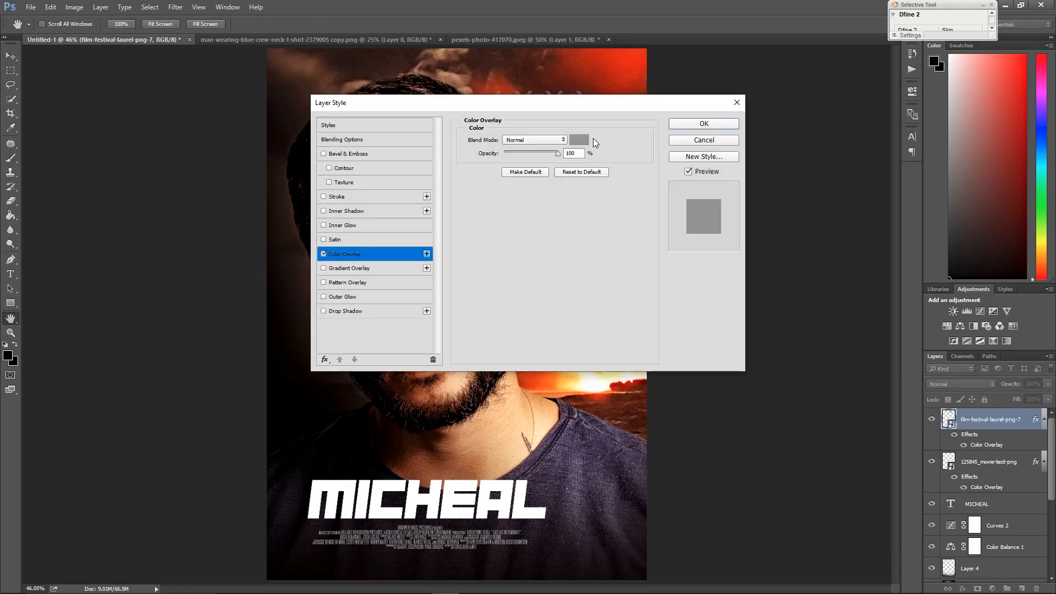
pyautogui.click(579, 140)
pyautogui.moveTo(704, 385); pyautogui.dragTo(605, 308)
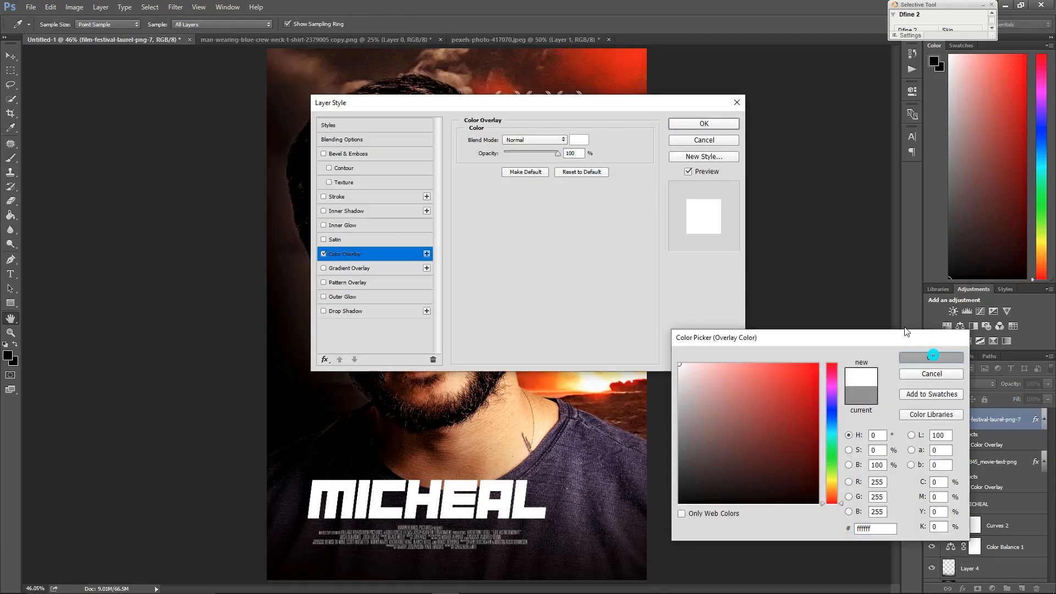
pyautogui.click(930, 356)
pyautogui.click(704, 123)
# Scale the laurel graphic up to about 11.6% above the portrait's head
pyautogui.press('b')
pyautogui.scroll(3, 582, 91)
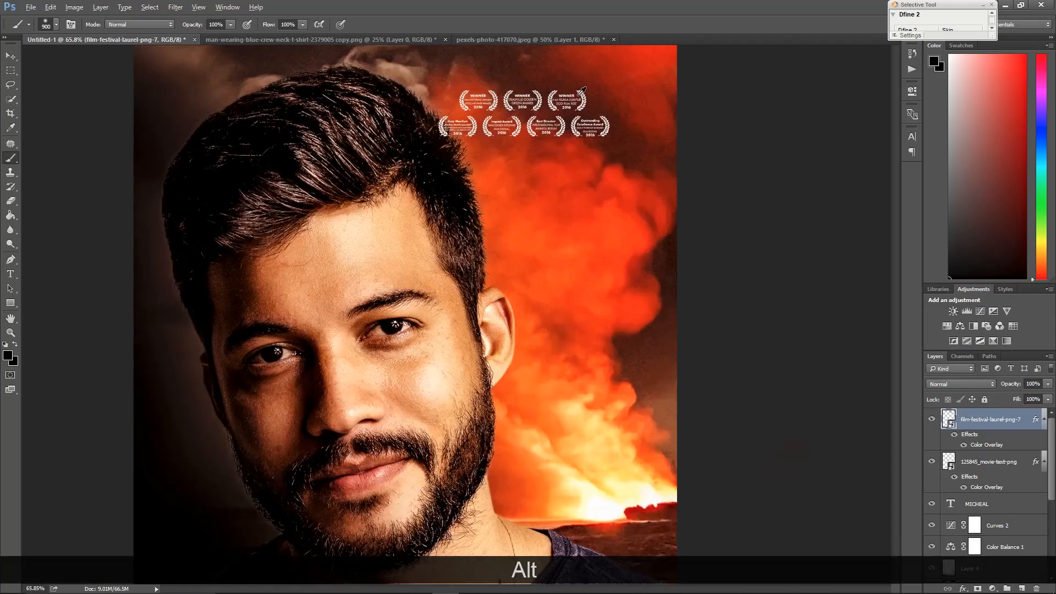
pyautogui.scroll(5, 582, 91)
pyautogui.moveTo(571, 208); pyautogui.dragTo(614, 275)
pyautogui.hotkey('ctrl', 't')
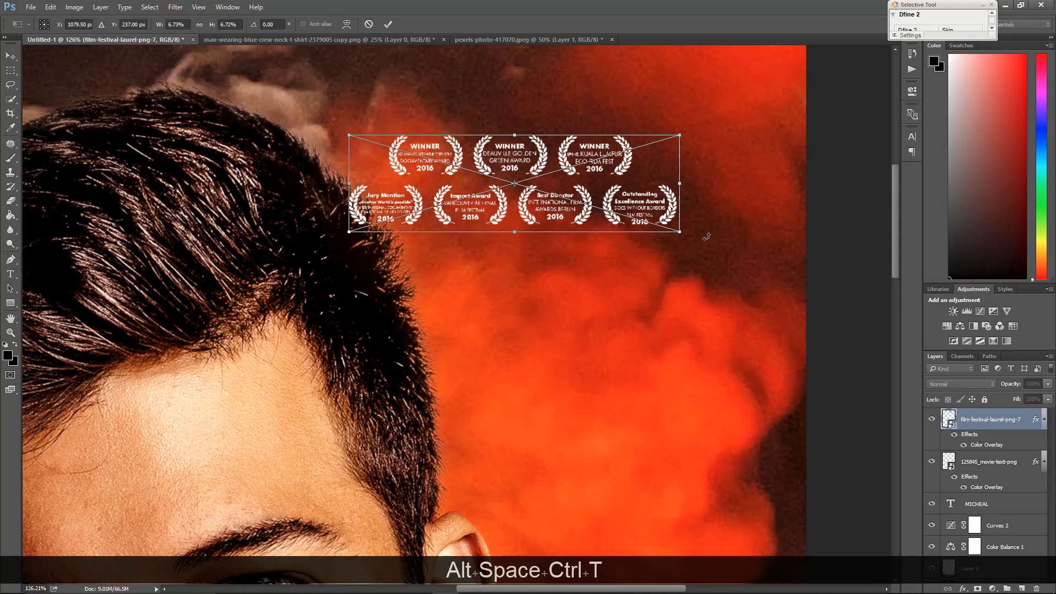
pyautogui.moveTo(688, 242); pyautogui.dragTo(792, 319)
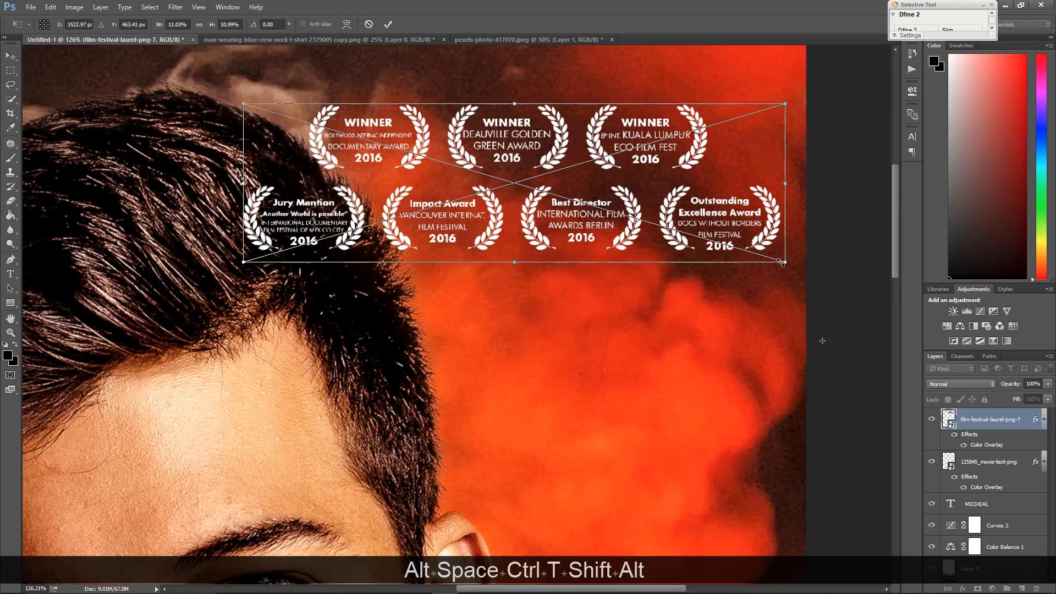
pyautogui.moveTo(786, 263); pyautogui.dragTo(834, 295)
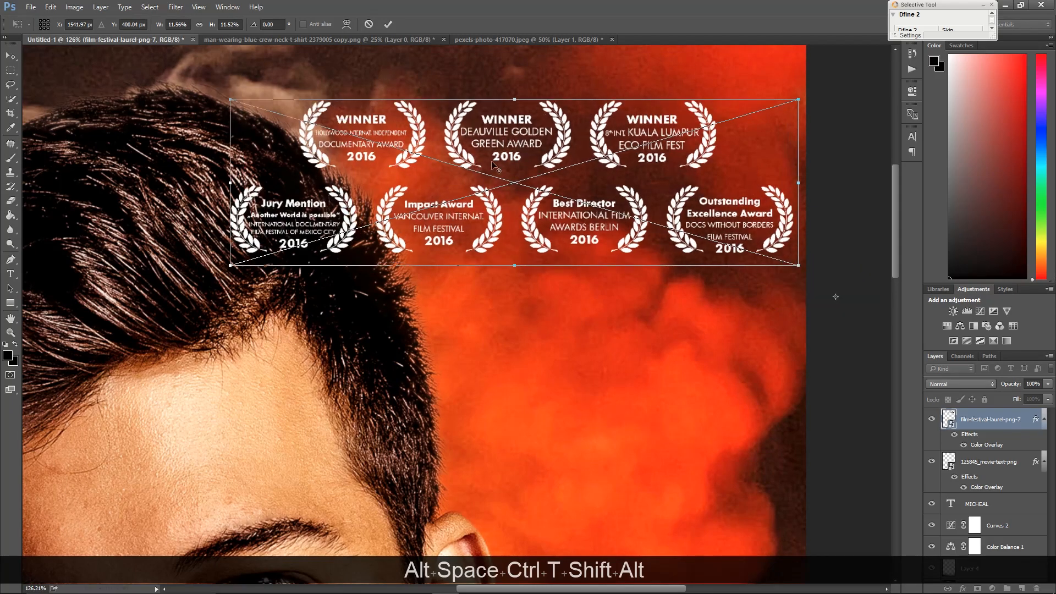
pyautogui.click(388, 24)
# Rasterize the laurel layer and erase the right-hand column of laurels with the Eraser
pyautogui.click(11, 158)
pyautogui.click(15, 203)
pyautogui.click(511, 205)
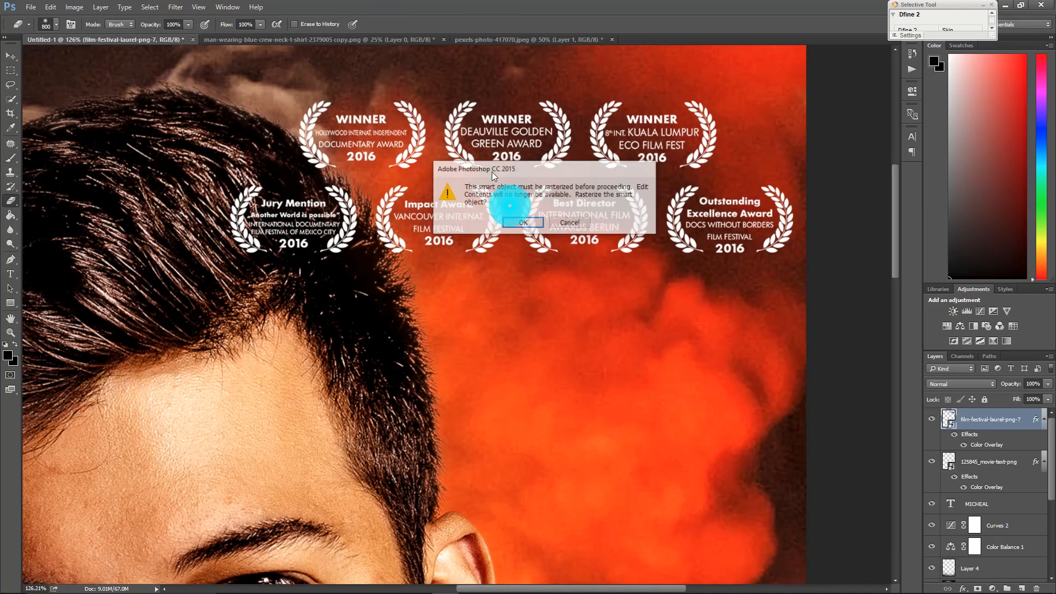
pyautogui.click(523, 222)
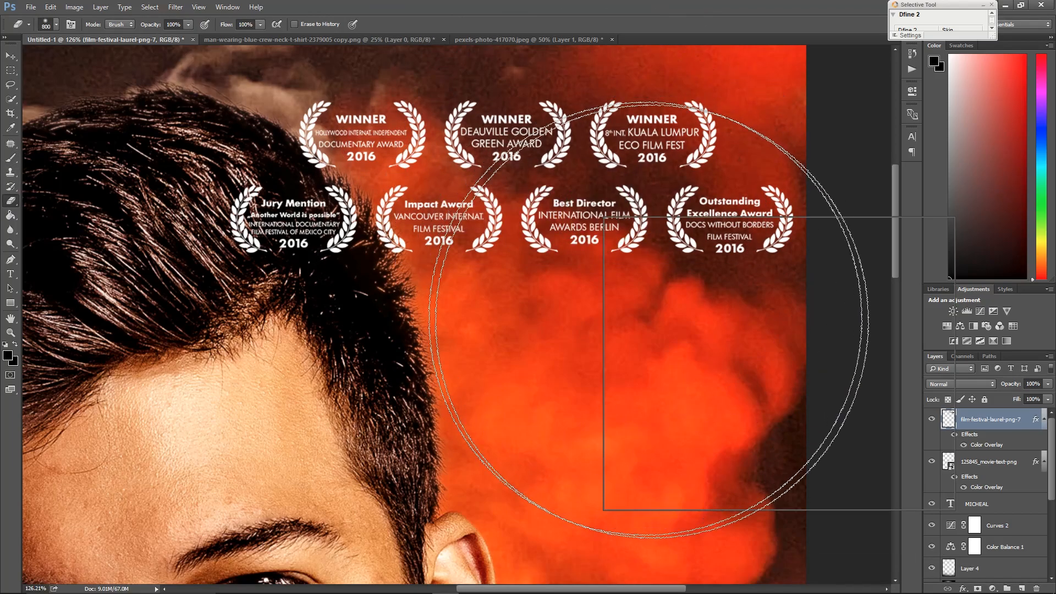
pyautogui.rightClick(599, 216)
pyautogui.moveTo(723, 242); pyautogui.dragTo(710, 242)
pyautogui.moveTo(754, 148)
pyautogui.mouseDown()
pyautogui.moveTo(719, 127)
pyautogui.moveTo(715, 175)
pyautogui.moveTo(761, 227)
pyautogui.mouseUp()
pyautogui.hotkey('ctrl', 'alt', 'z')
pyautogui.hotkey('ctrl', 'alt', 'z')
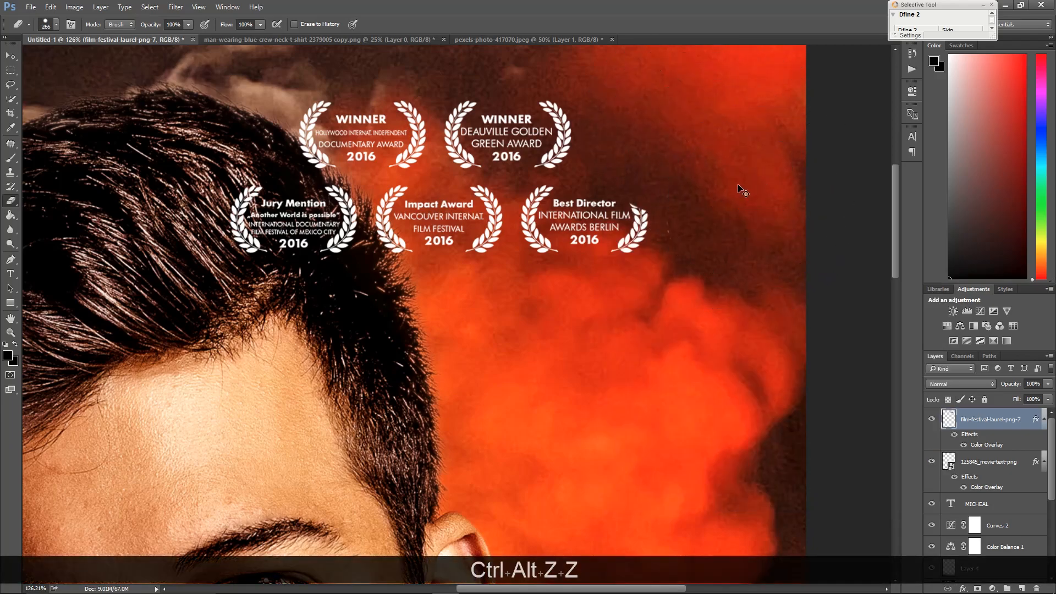
pyautogui.hotkey('ctrl', 'alt', 'z')
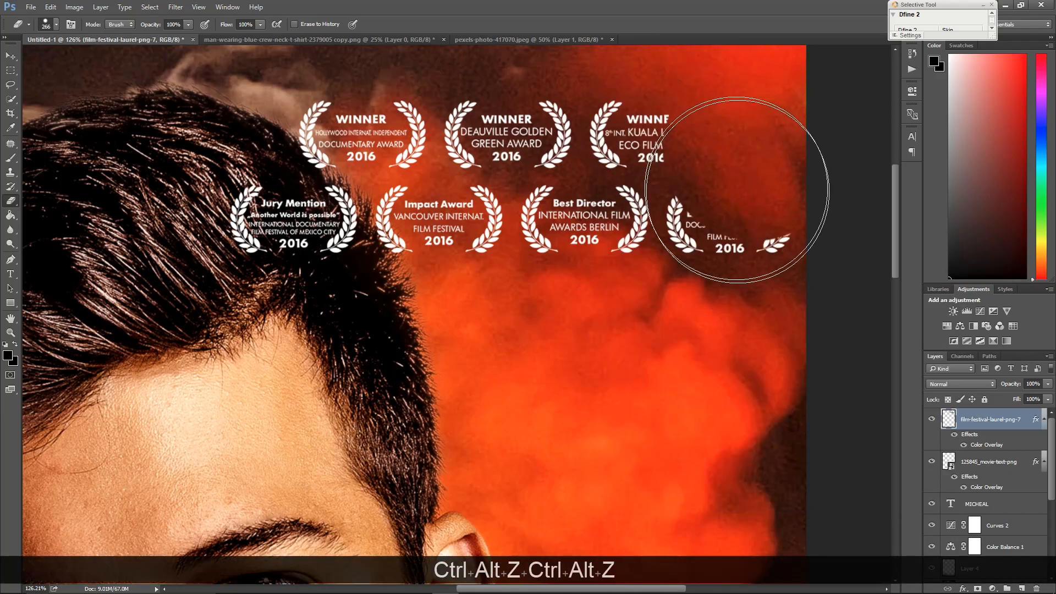
pyautogui.moveTo(753, 181)
pyautogui.mouseDown()
pyautogui.moveTo(683, 106)
pyautogui.moveTo(672, 52)
pyautogui.moveTo(671, 89)
pyautogui.mouseUp()
pyautogui.press('ctrl')
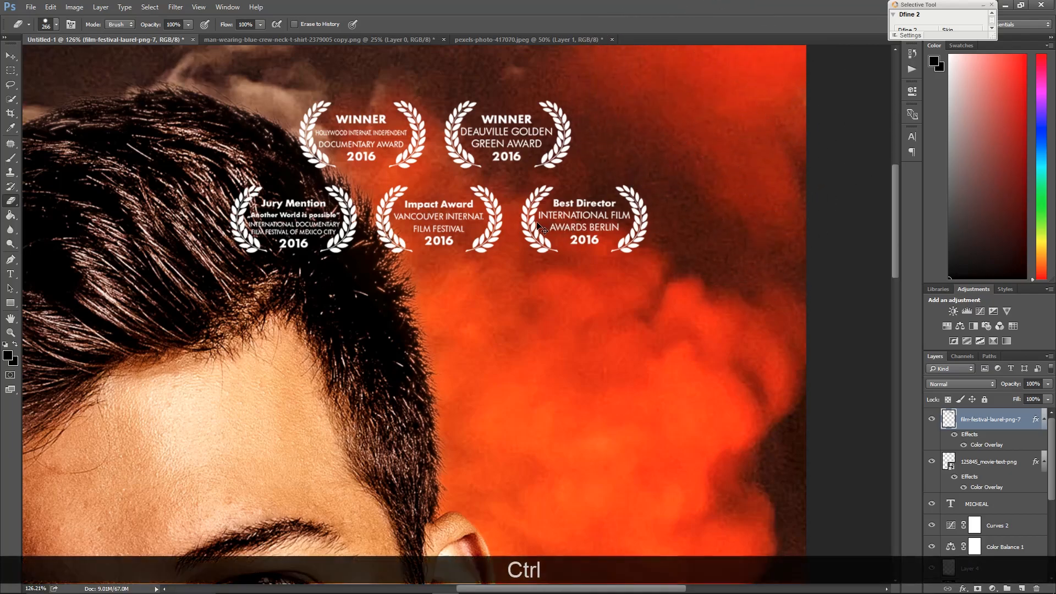
pyautogui.moveTo(532, 224); pyautogui.dragTo(566, 247)
pyautogui.moveTo(654, 289); pyautogui.dragTo(657, 292)
pyautogui.hotkey('ctrl', 'alt', 'z')
pyautogui.press('space')
pyautogui.rightClick(586, 209)
pyautogui.click(607, 216)
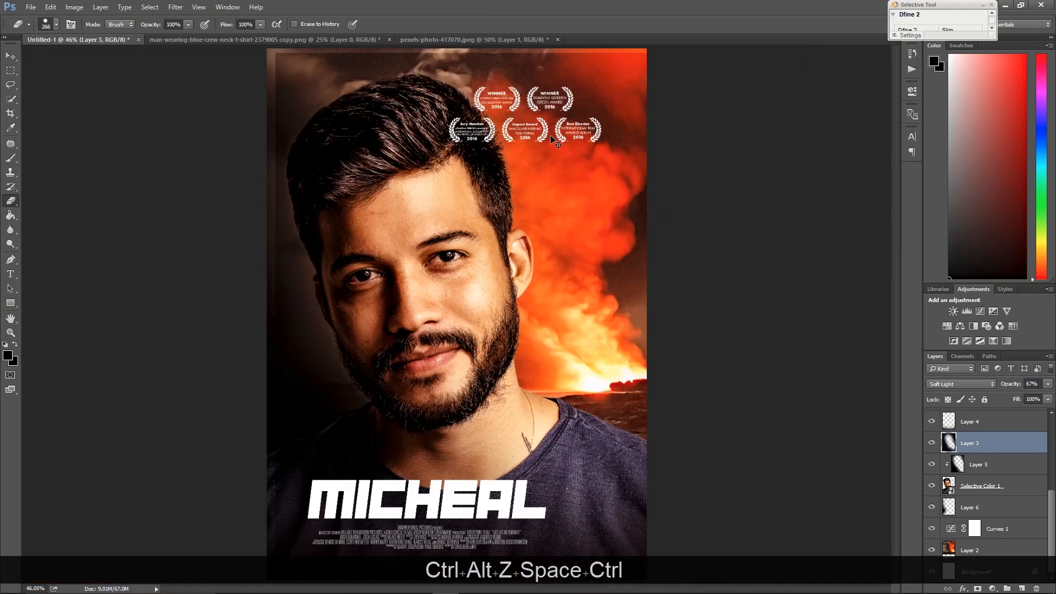
pyautogui.hotkey('ctrl', 'alt', 'z')
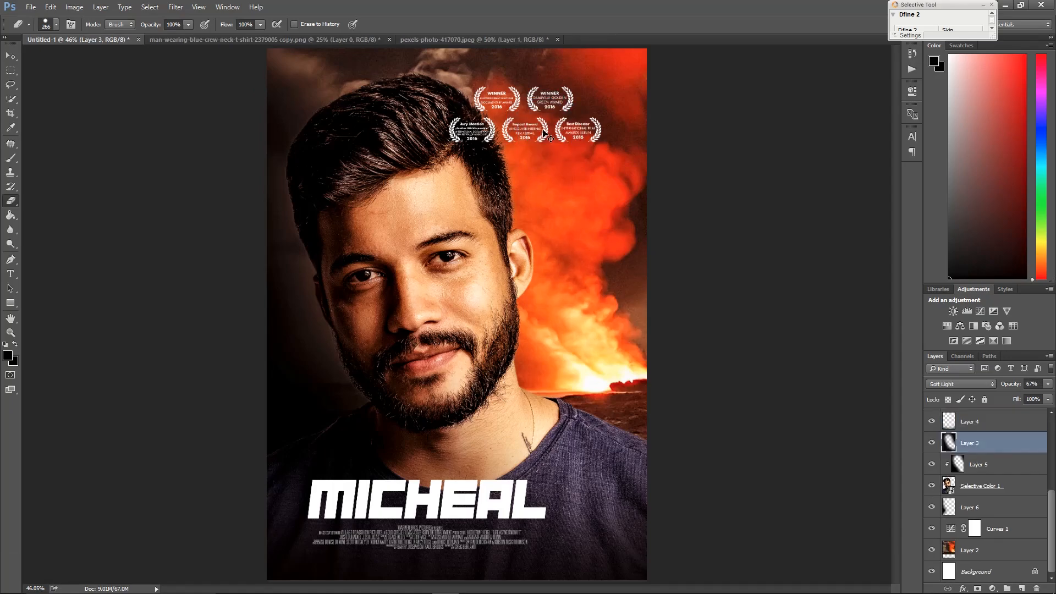
pyautogui.keyDown('ctrl'); pyautogui.click(545, 132); pyautogui.keyUp('ctrl')
pyautogui.hotkey('alt', 'z')
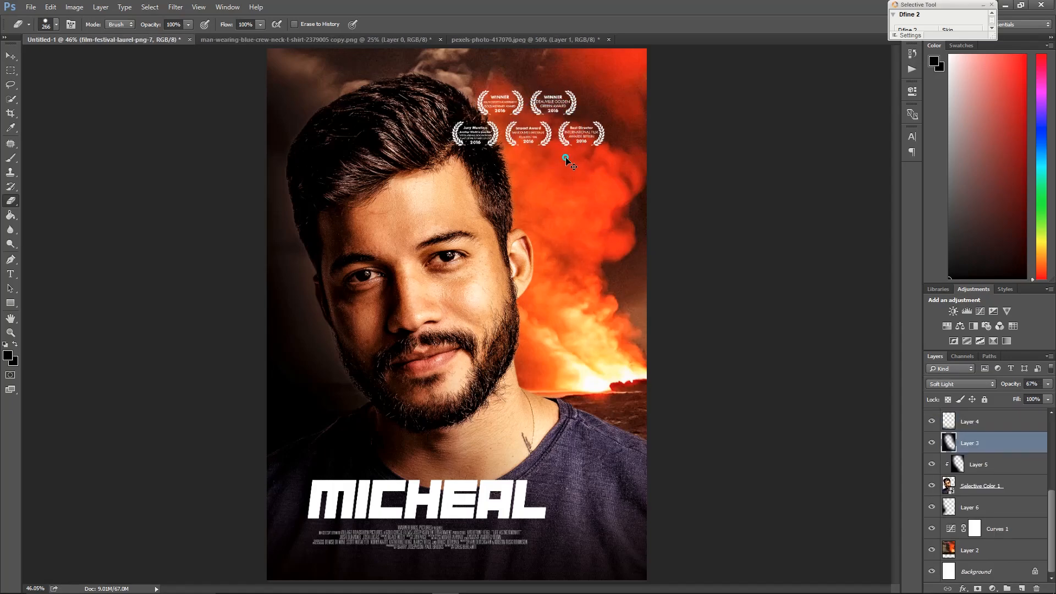
pyautogui.keyDown('ctrl'); pyautogui.click(549, 133); pyautogui.keyUp('ctrl')
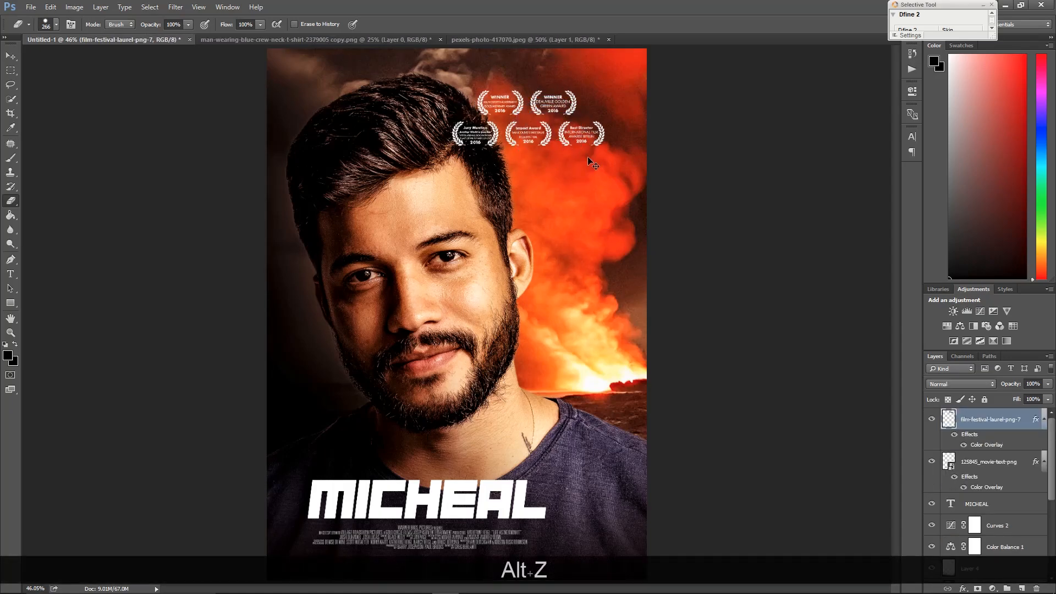
pyautogui.hotkey('ctrl', 't')
pyautogui.press('e')
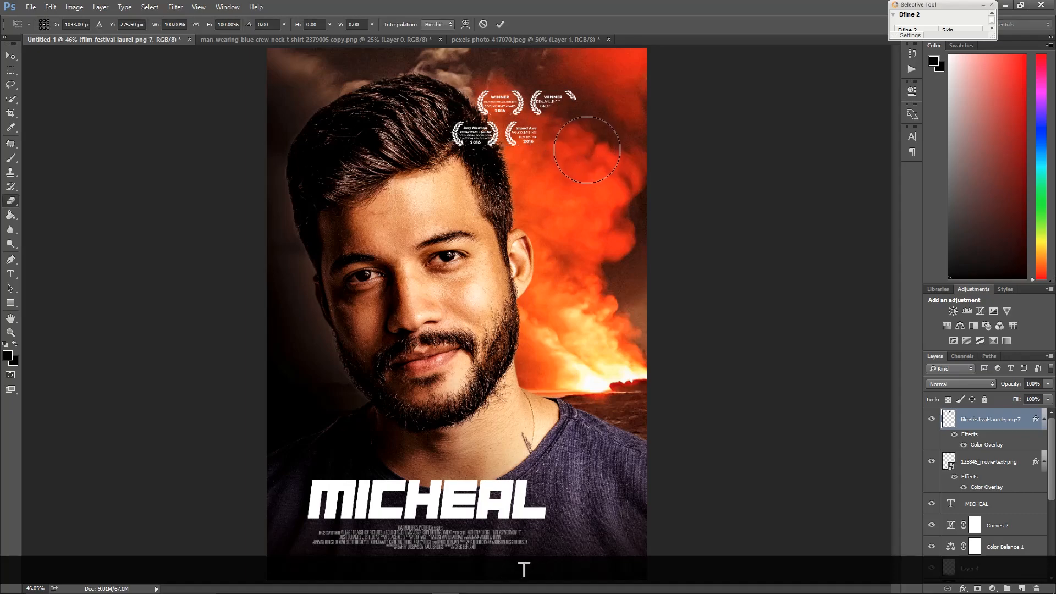
pyautogui.click(584, 155)
pyautogui.hotkey('ctrl', 'alt', 'z')
# Move the laurels toward the poster's upper right corner
pyautogui.hotkey('ctrl', 't')
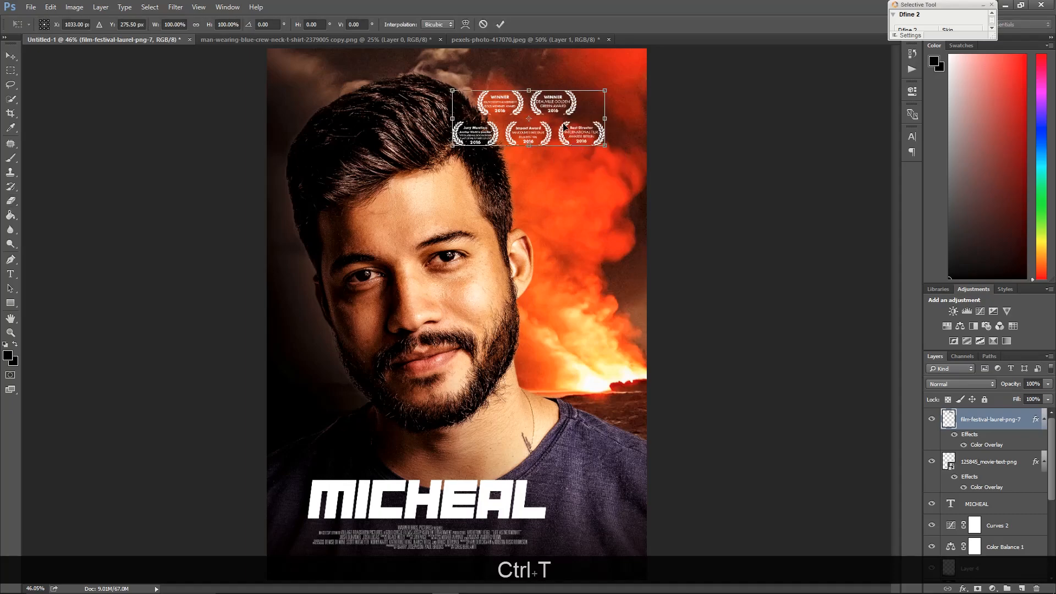
pyautogui.moveTo(576, 132); pyautogui.dragTo(580, 135)
pyautogui.doubleClick(589, 144)
pyautogui.click(597, 153)
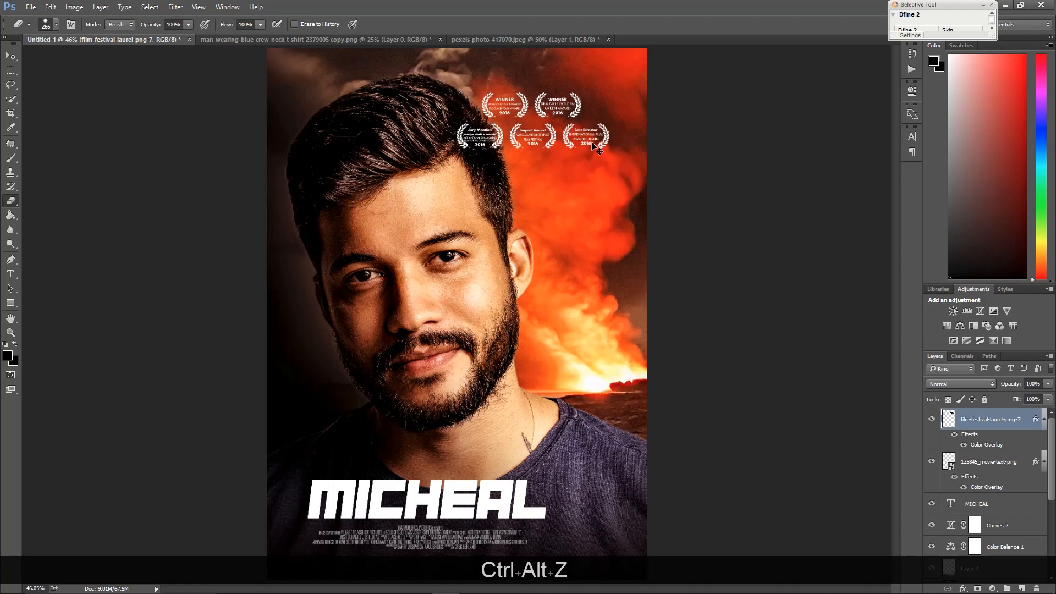
pyautogui.hotkey('ctrl', 't')
pyautogui.doubleClick(573, 125)
pyautogui.click(575, 128)
pyautogui.hotkey('ctrl', 'alt', 'z')
pyautogui.hotkey('ctrl', 't')
pyautogui.moveTo(563, 117); pyautogui.dragTo(594, 114)
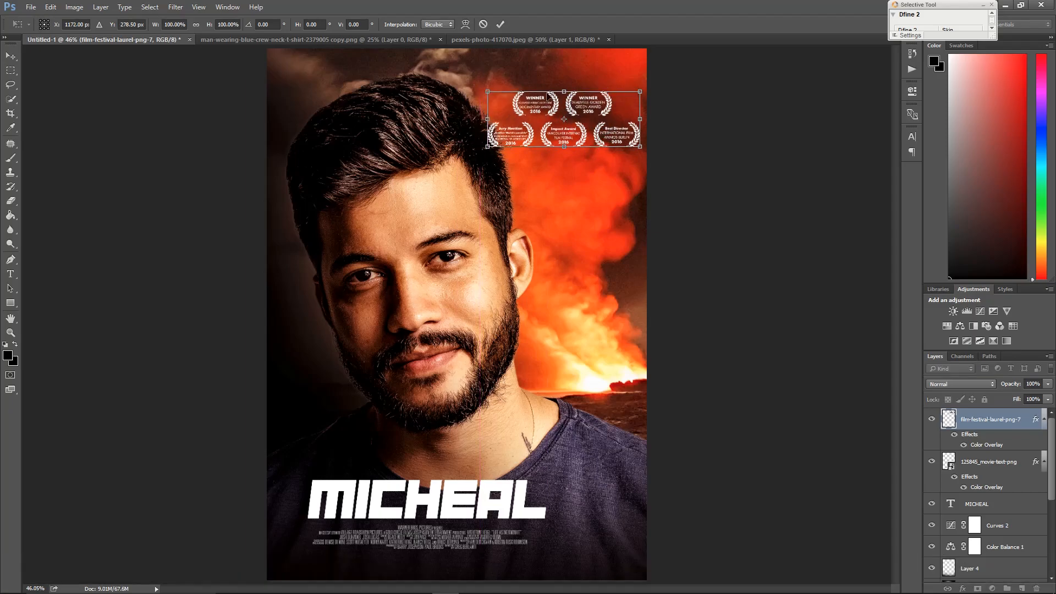
pyautogui.scroll(8, 606, 135)
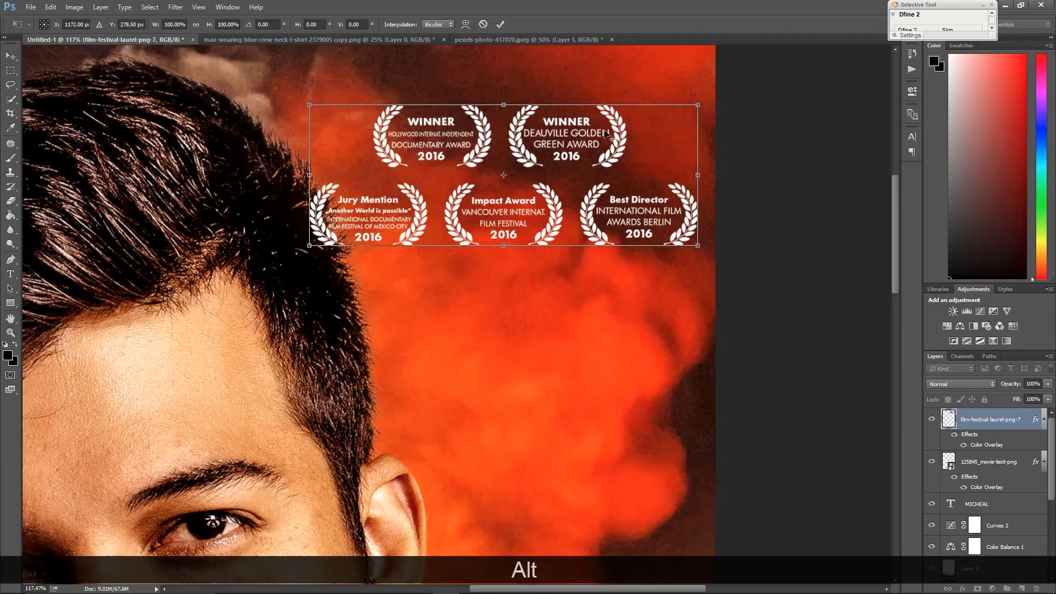
pyautogui.scroll(1, 605, 134)
pyautogui.hotkey('alt', 'Return')
pyautogui.press('Return')
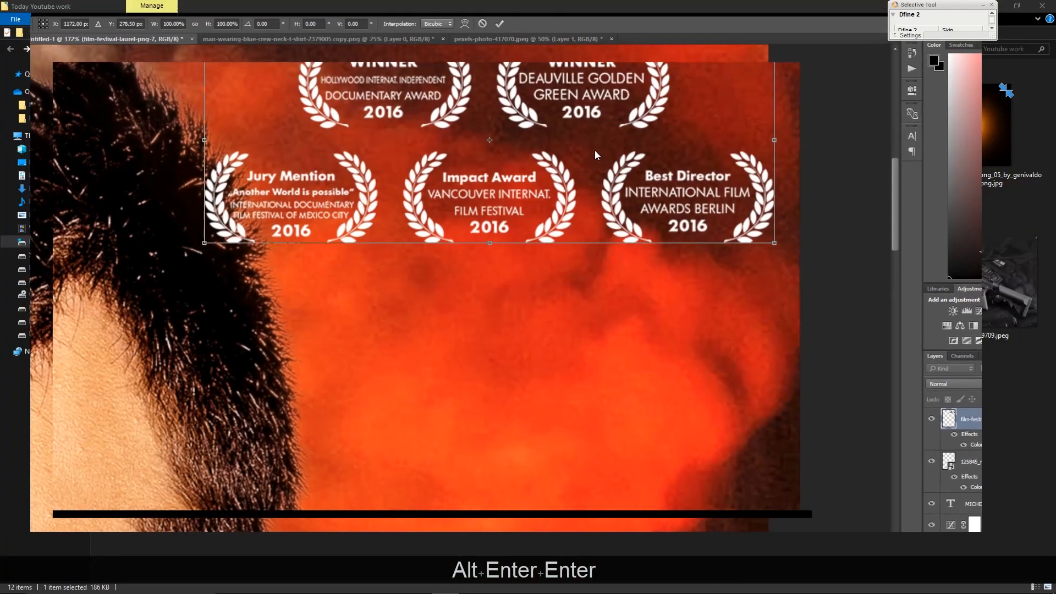
pyautogui.click(533, 44)
pyautogui.click(992, 4)
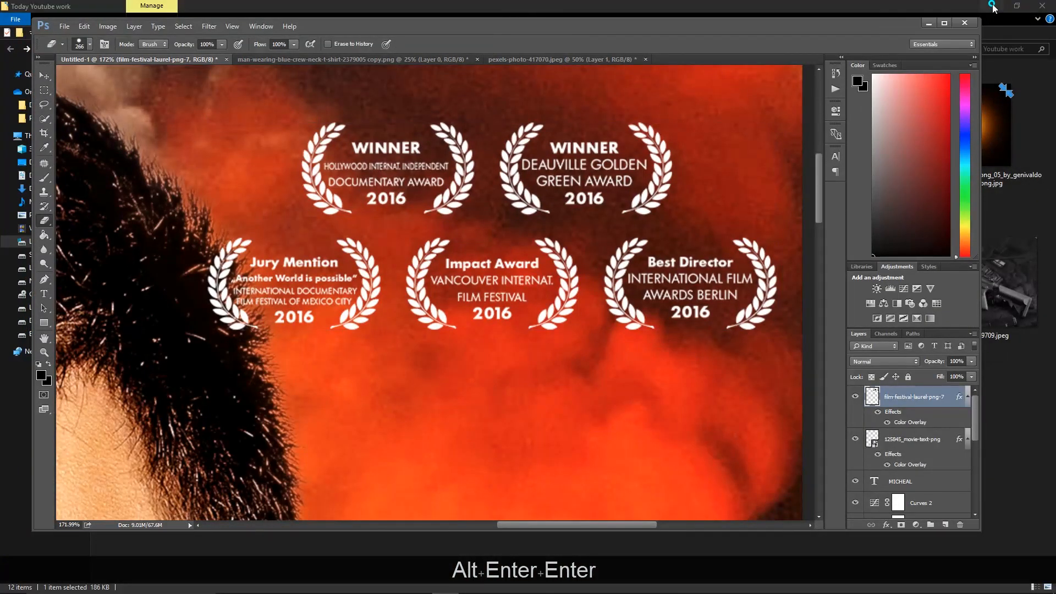
pyautogui.click(944, 23)
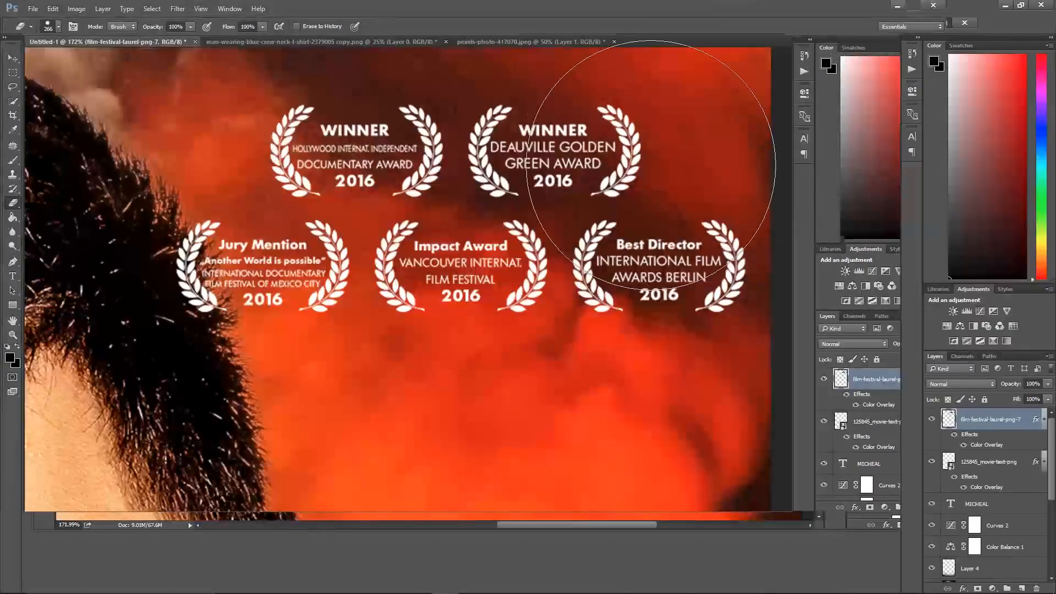
# Shrink the eraser and erase the Deauville and Best Director laurels
pyautogui.press('[')
pyautogui.press('[')
pyautogui.press('[')
pyautogui.moveTo(511, 106)
pyautogui.mouseDown()
pyautogui.moveTo(523, 125)
pyautogui.moveTo(617, 128)
pyautogui.mouseUp()
pyautogui.moveTo(648, 224)
pyautogui.mouseDown()
pyautogui.moveTo(707, 264)
pyautogui.moveTo(585, 170)
pyautogui.mouseUp()
# Shift the remaining three laurels slightly to the right
pyautogui.press('space')
pyautogui.rightClick(581, 172)
pyautogui.click(610, 188)
pyautogui.press('space')
pyautogui.rightClick(522, 216)
pyautogui.click(556, 220)
pyautogui.press('v')
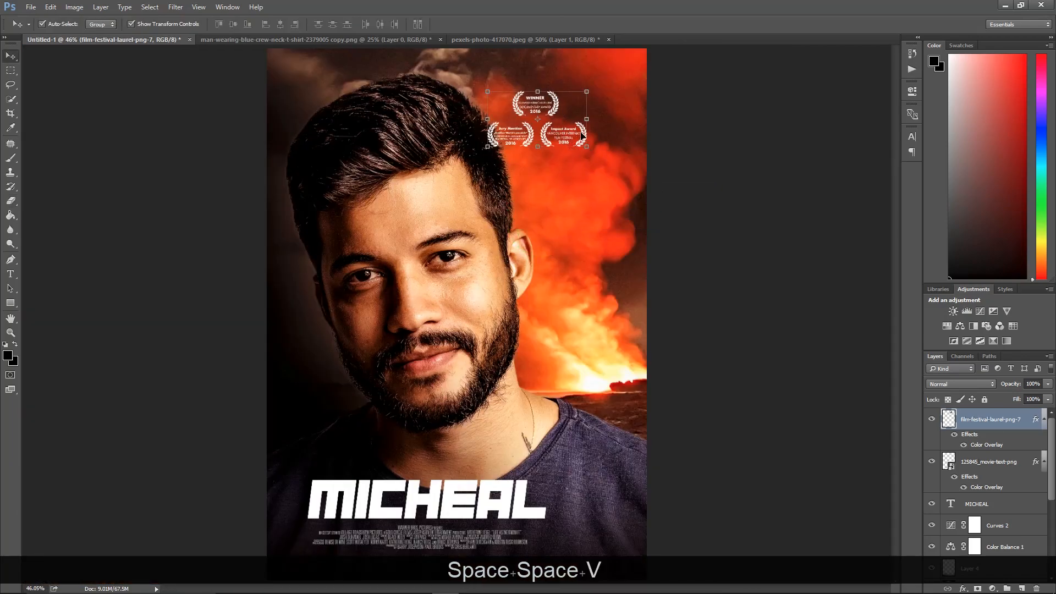
pyautogui.moveTo(584, 132); pyautogui.dragTo(593, 131)
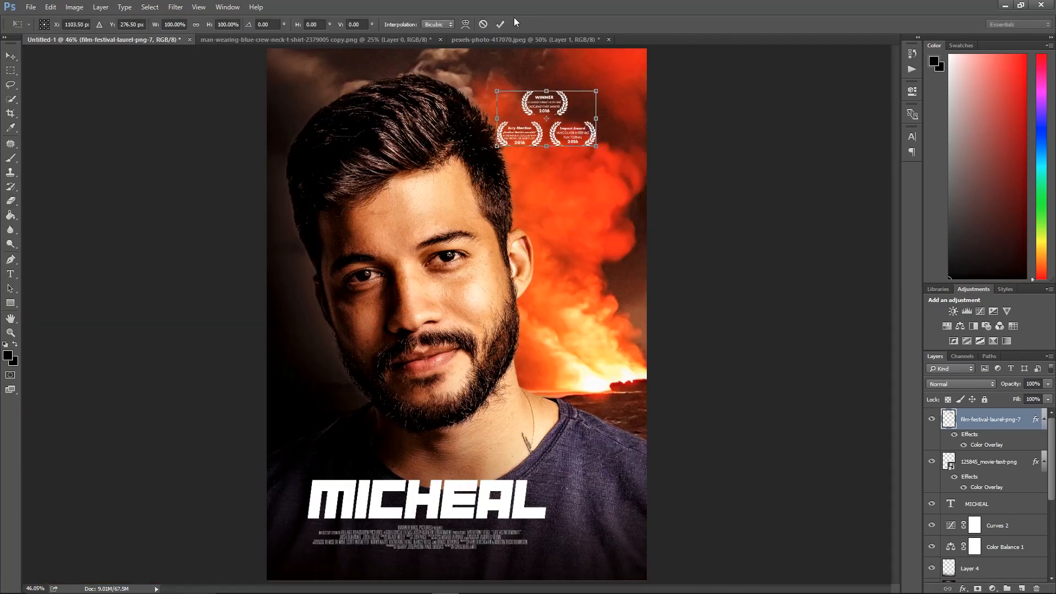
pyautogui.click(501, 26)
# Nudge the laurel group a little further right near the poster's upper right corner
pyautogui.click(744, 180)
pyautogui.click(588, 124)
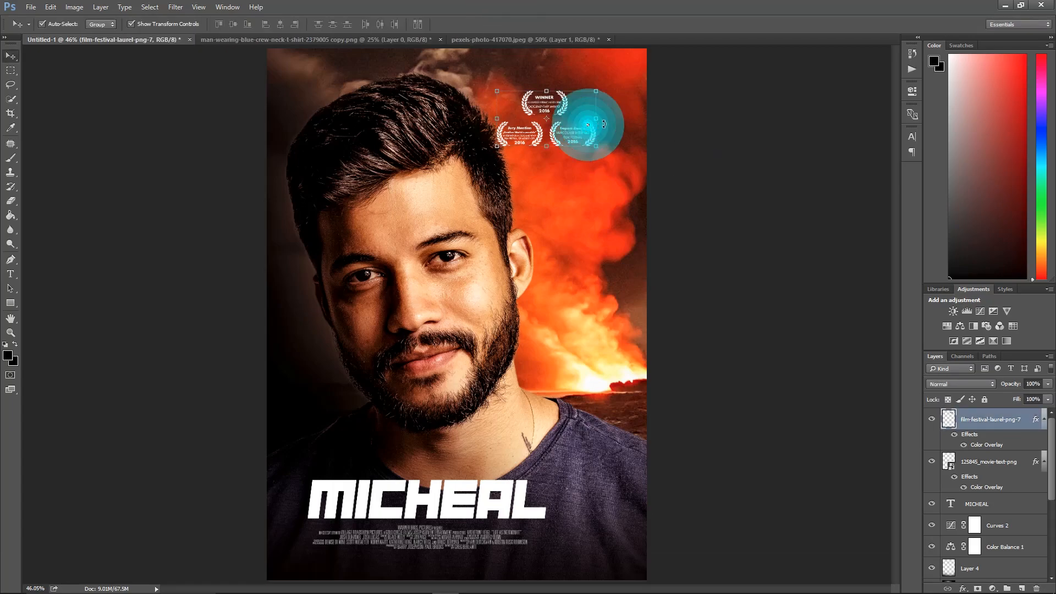
pyautogui.click(505, 26)
pyautogui.click(712, 176)
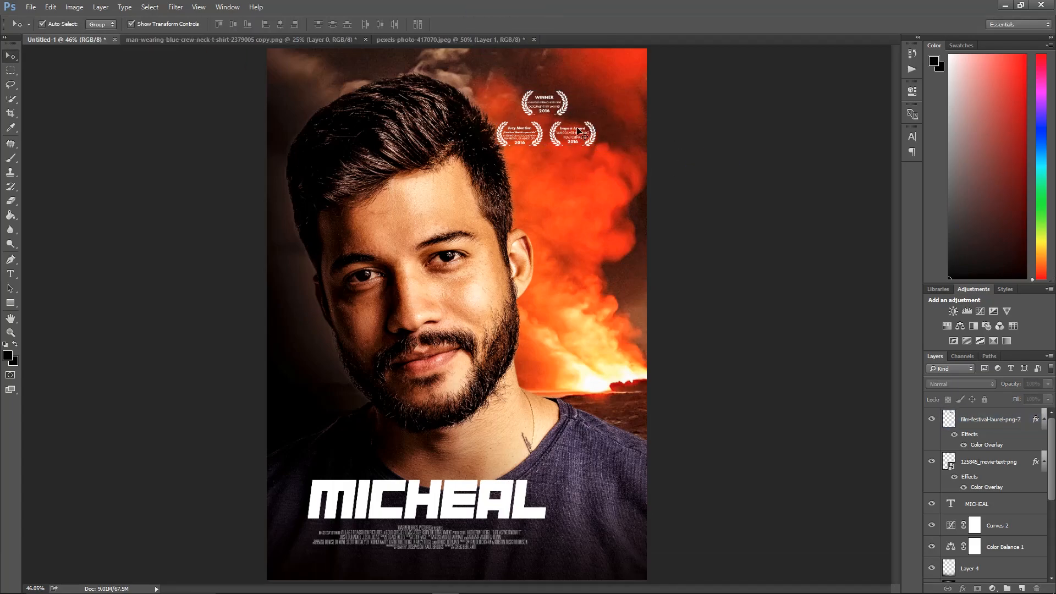
pyautogui.click(593, 130)
pyautogui.click(598, 127)
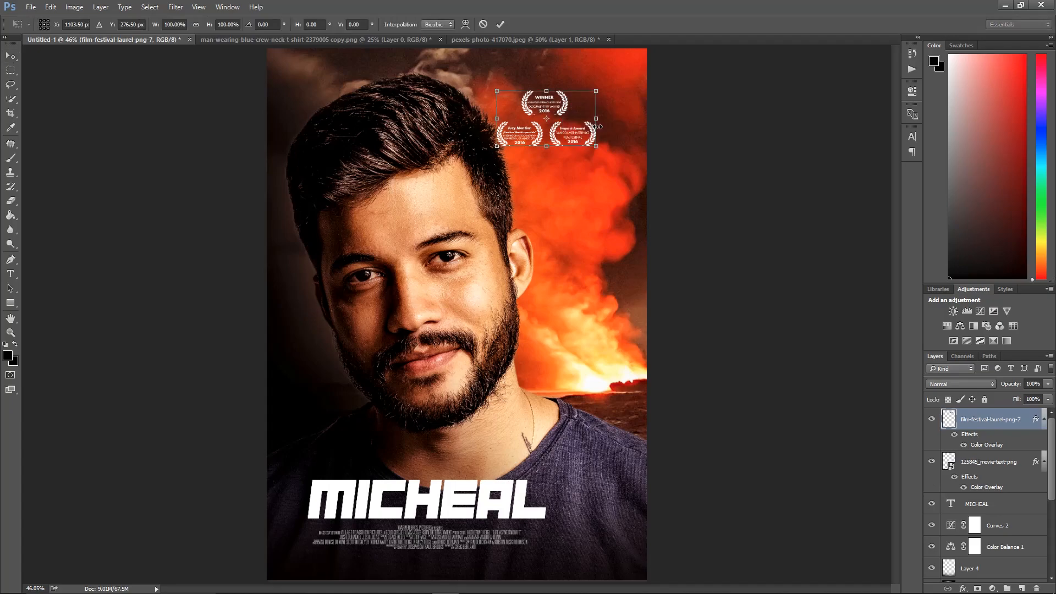
pyautogui.click(500, 24)
pyautogui.click(707, 149)
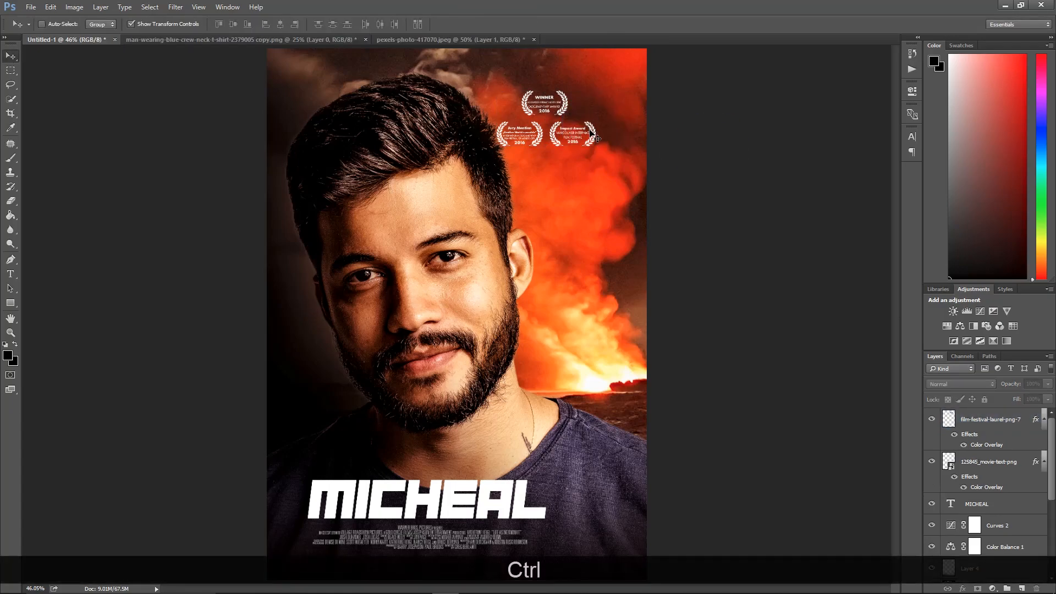
pyautogui.click(591, 130)
pyautogui.click(543, 215)
pyautogui.keyDown('ctrl'); pyautogui.click(591, 134); pyautogui.keyUp('ctrl')
pyautogui.moveTo(591, 133); pyautogui.dragTo(614, 135)
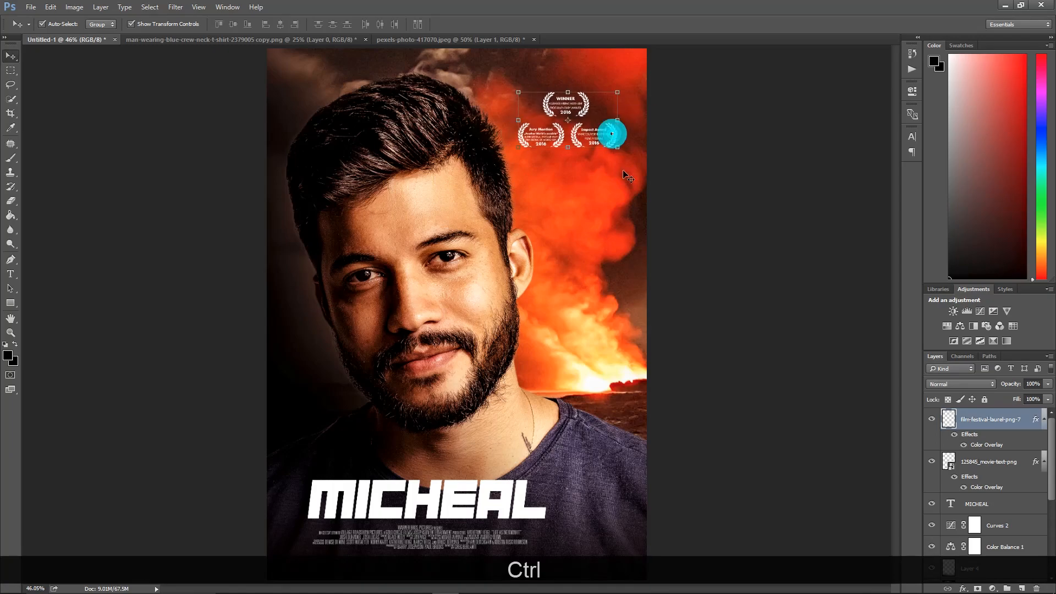
pyautogui.click(761, 337)
pyautogui.scroll(-2, 763, 361)
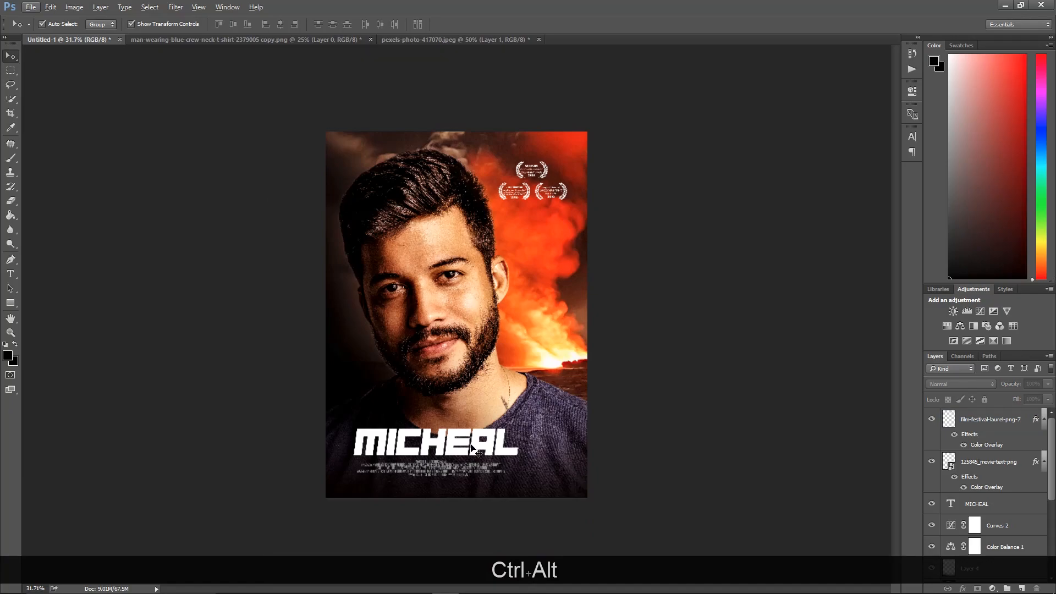
# Add Bevel & Emboss and Drop Shadow layer styles to the MICHEAL title text
pyautogui.click(474, 450)
pyautogui.hotkey('ctrl', 'Up')
pyautogui.hotkey('ctrl', 'Up')
pyautogui.hotkey('ctrl', 'Up')
pyautogui.hotkey('ctrl', 'Up')
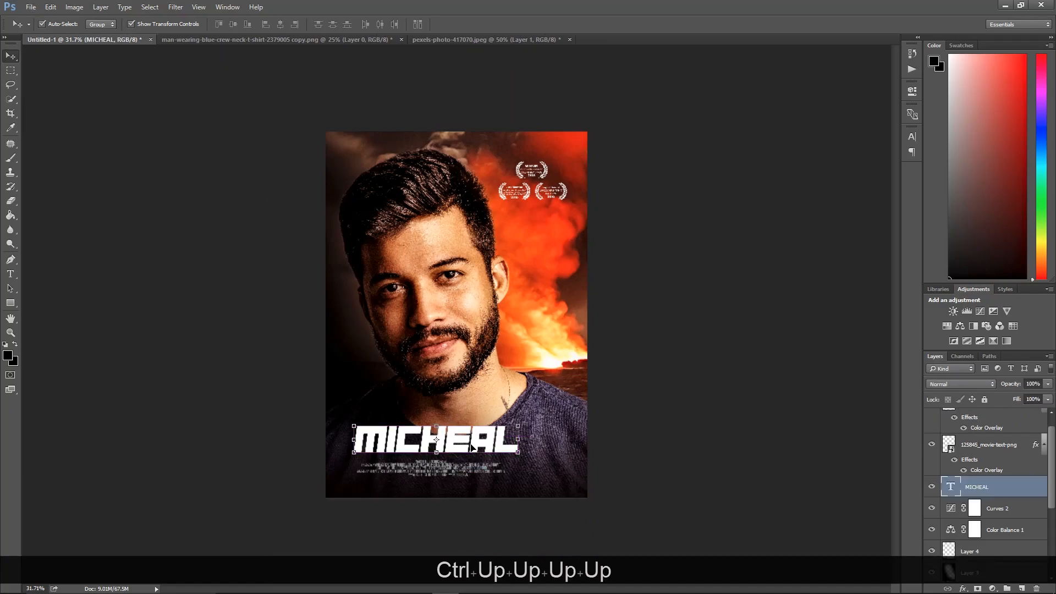
pyautogui.click(649, 484)
pyautogui.scroll(5, 418, 467)
pyautogui.moveTo(420, 468); pyautogui.dragTo(443, 491)
pyautogui.scroll(3, 443, 420)
pyautogui.click(471, 287)
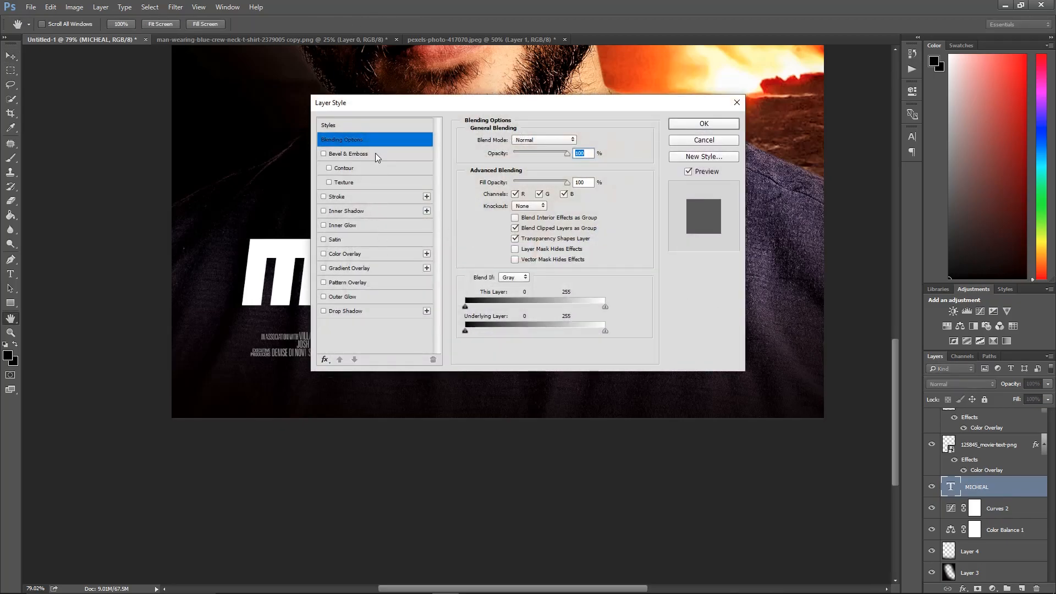
pyautogui.click(375, 154)
pyautogui.moveTo(516, 104); pyautogui.dragTo(766, 221)
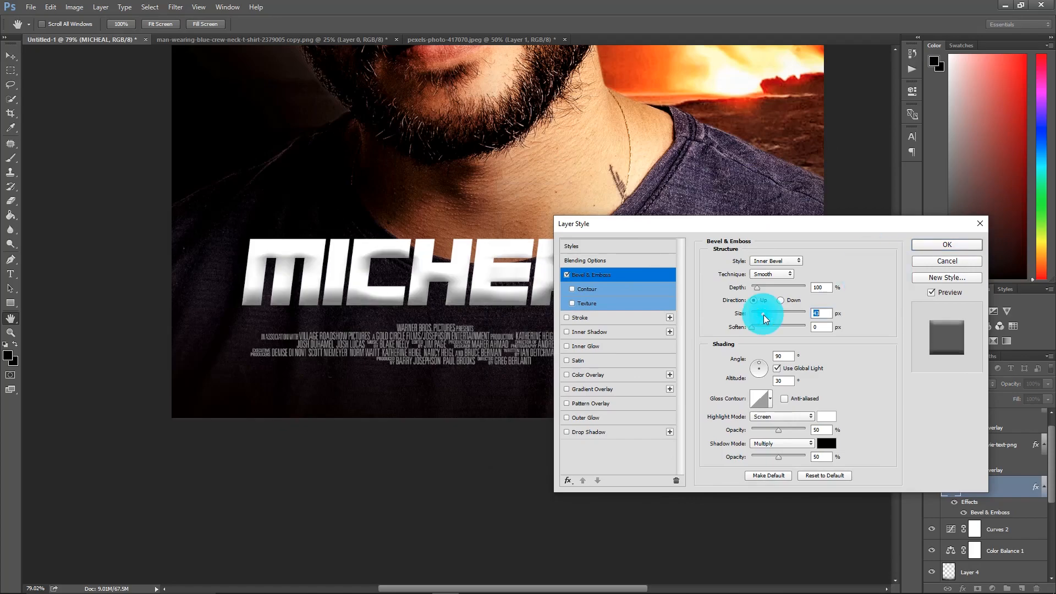
pyautogui.moveTo(757, 318)
pyautogui.mouseDown()
pyautogui.moveTo(752, 337)
pyautogui.moveTo(756, 325)
pyautogui.moveTo(761, 336)
pyautogui.mouseUp()
pyautogui.click(591, 432)
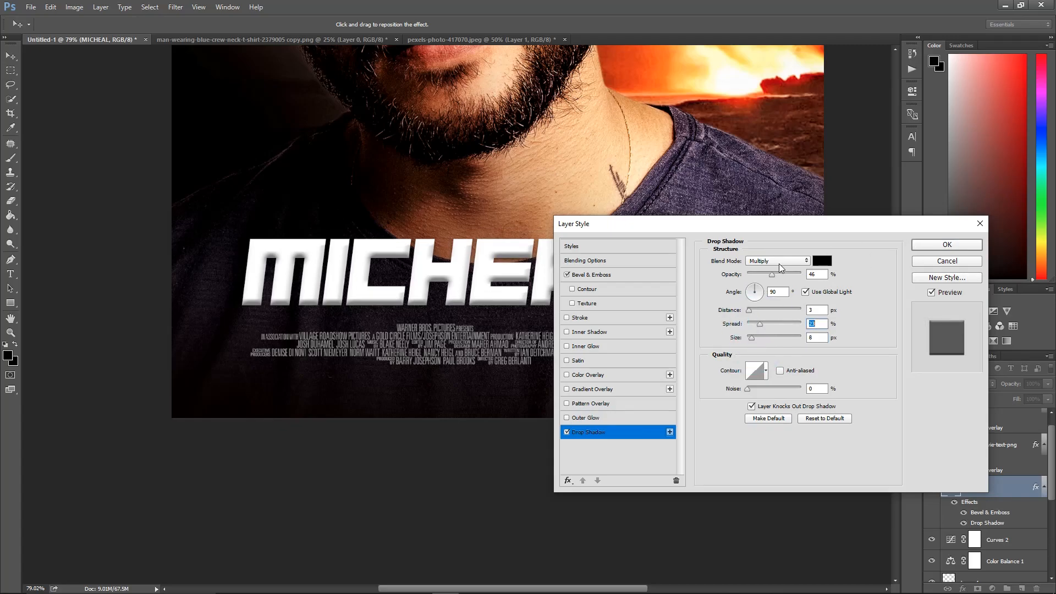
pyautogui.click(933, 248)
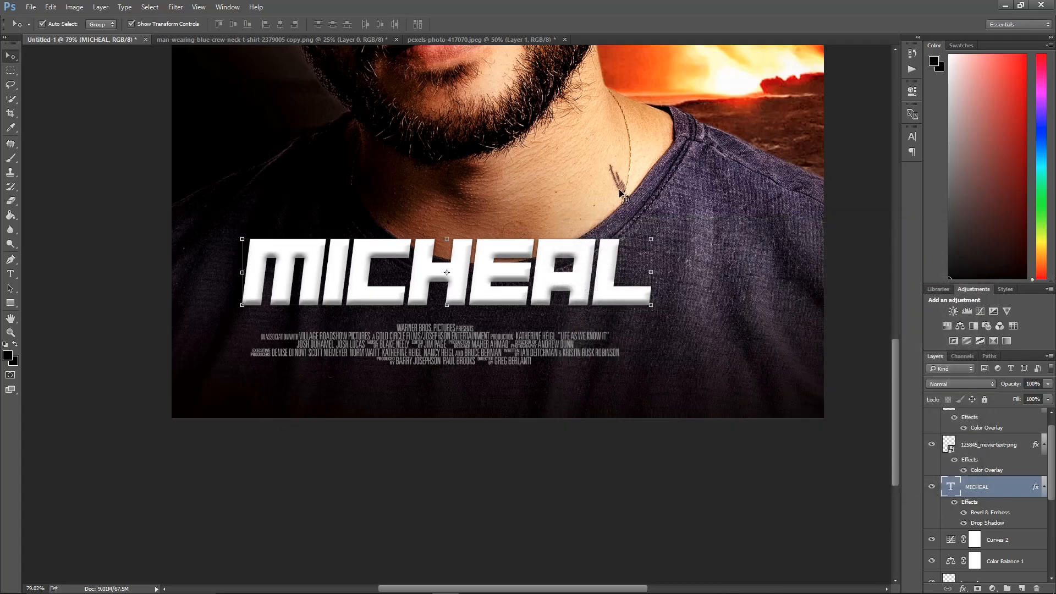
# Bring the high_quality_lens_flares_in_png_05 image from the folder into the poster above the laurel layer
pyautogui.rightClick(598, 183)
pyautogui.click(610, 191)
pyautogui.scroll(-1, 715, 310)
pyautogui.click(1011, 423)
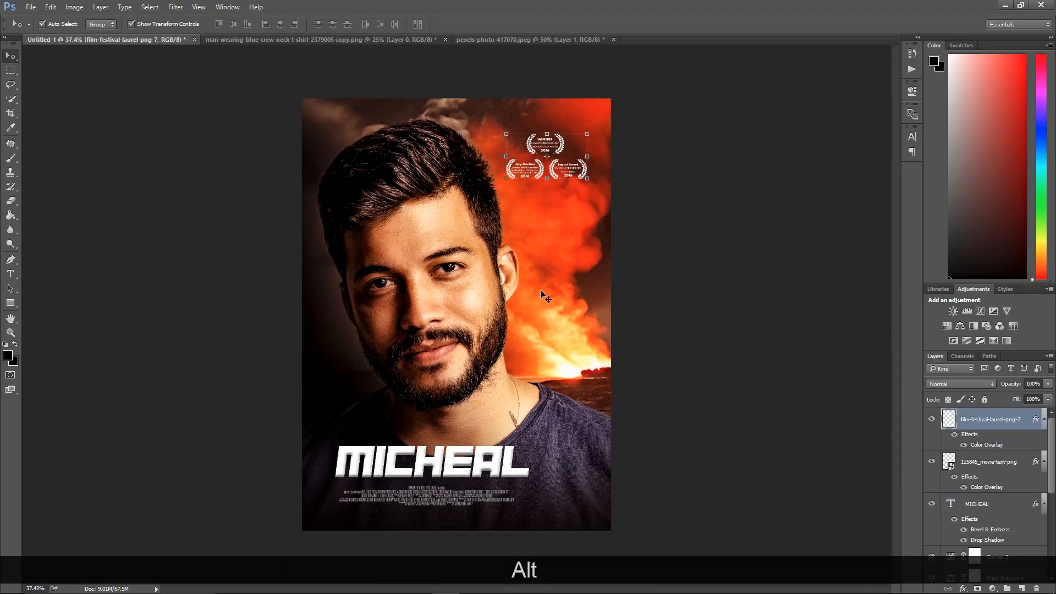
pyautogui.moveTo(309, 590)
pyautogui.moveTo(256, 586)
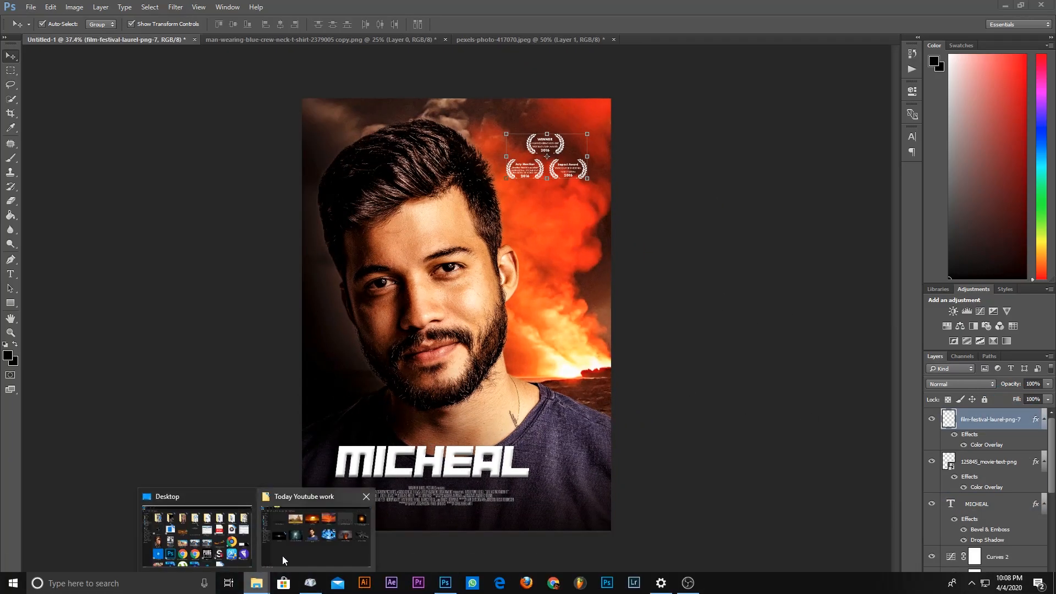
pyautogui.click(276, 559)
pyautogui.moveTo(970, 158); pyautogui.dragTo(523, 348)
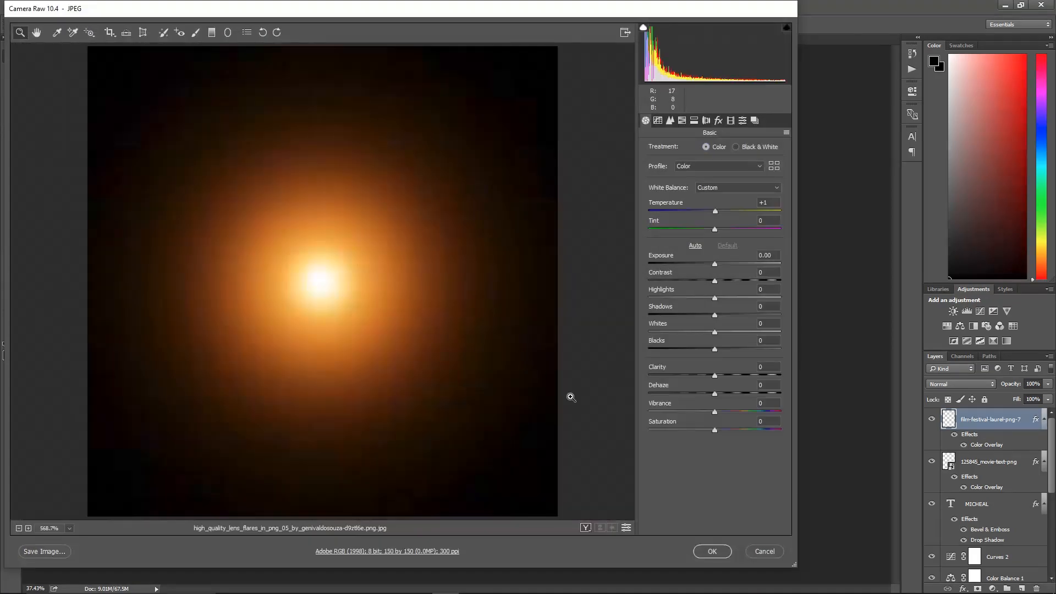
pyautogui.click(715, 551)
# Enlarge and rotate the lens flare and position it over the poster's right side beside the face
pyautogui.moveTo(472, 321)
pyautogui.mouseDown()
pyautogui.moveTo(477, 346)
pyautogui.moveTo(506, 376)
pyautogui.moveTo(461, 326)
pyautogui.mouseUp()
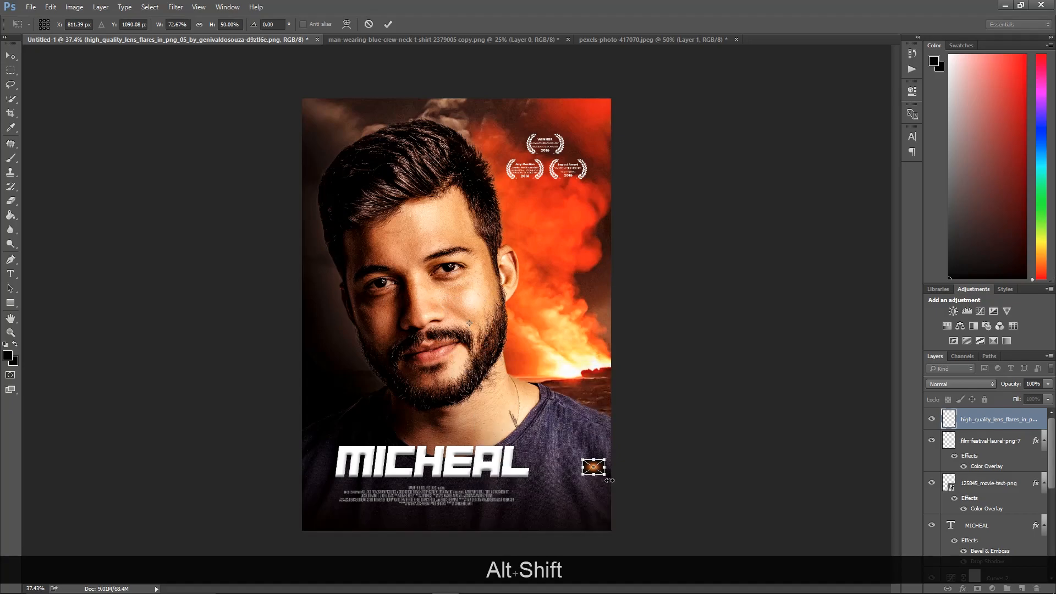
pyautogui.moveTo(646, 506); pyautogui.dragTo(702, 554)
pyautogui.click(444, 330)
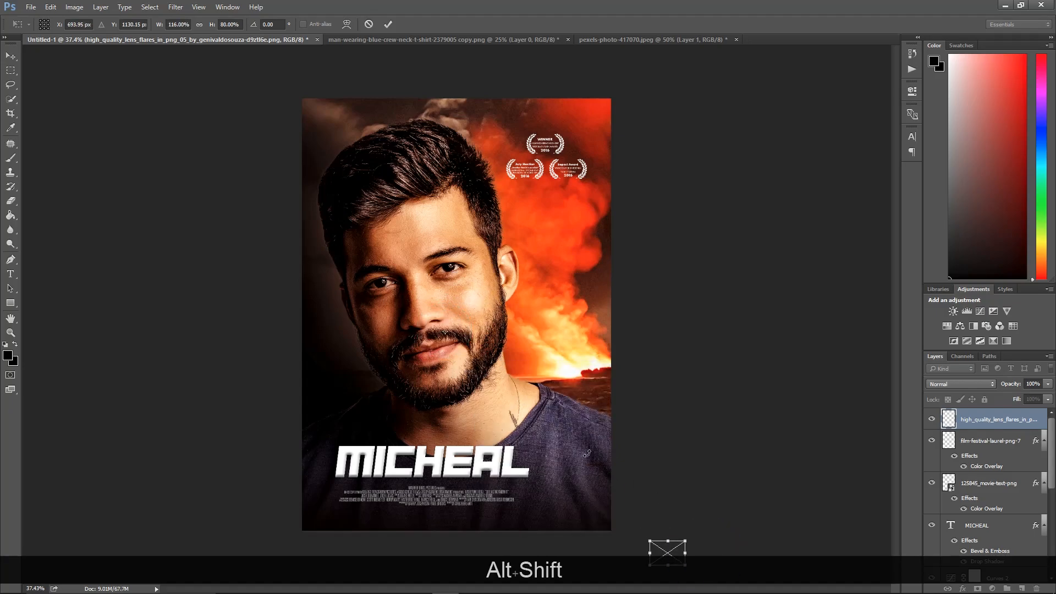
pyautogui.moveTo(650, 536); pyautogui.dragTo(610, 501)
pyautogui.click(424, 337)
pyautogui.keyDown('alt'); pyautogui.click(477, 414); pyautogui.keyUp('alt')
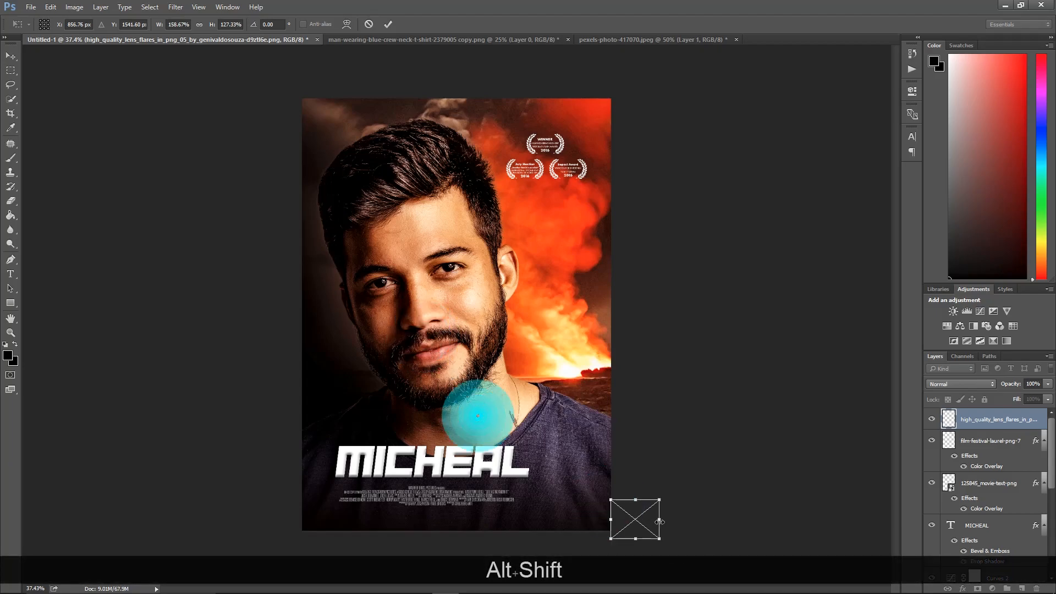
pyautogui.moveTo(553, 484); pyautogui.dragTo(547, 488)
pyautogui.moveTo(660, 538); pyautogui.dragTo(725, 576)
pyautogui.moveTo(665, 532); pyautogui.dragTo(618, 327)
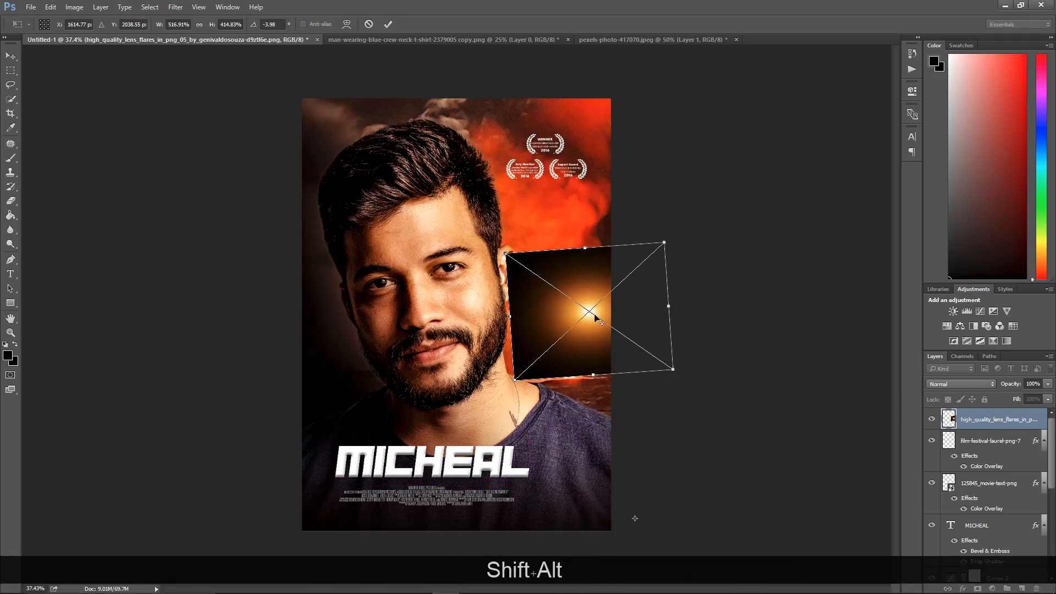
pyautogui.moveTo(598, 374); pyautogui.dragTo(601, 405)
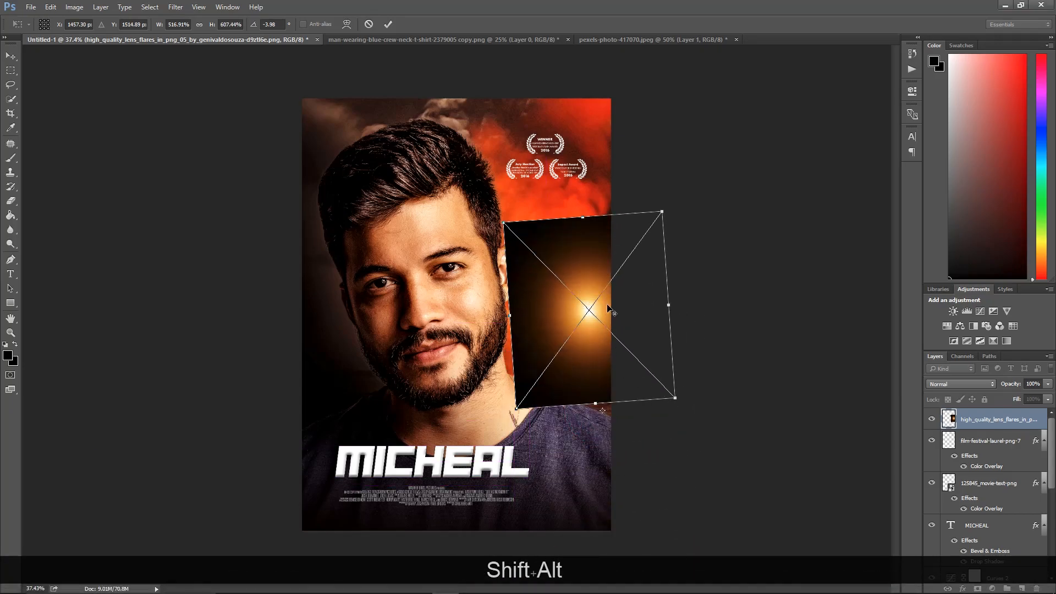
pyautogui.moveTo(672, 394)
pyautogui.mouseDown()
pyautogui.moveTo(726, 478)
pyautogui.moveTo(677, 401)
pyautogui.mouseUp()
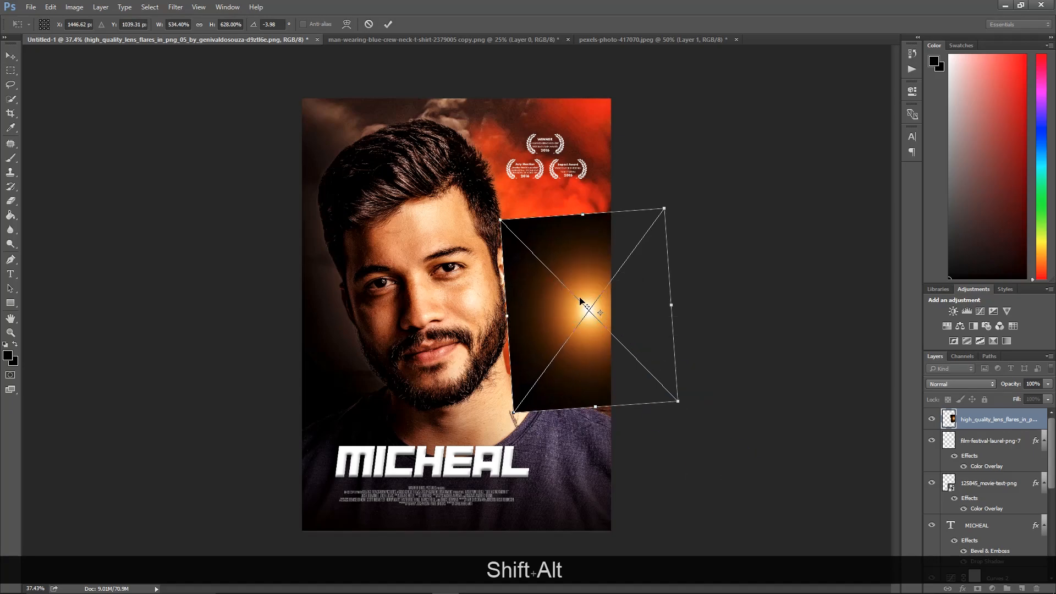
pyautogui.moveTo(678, 401); pyautogui.dragTo(727, 477)
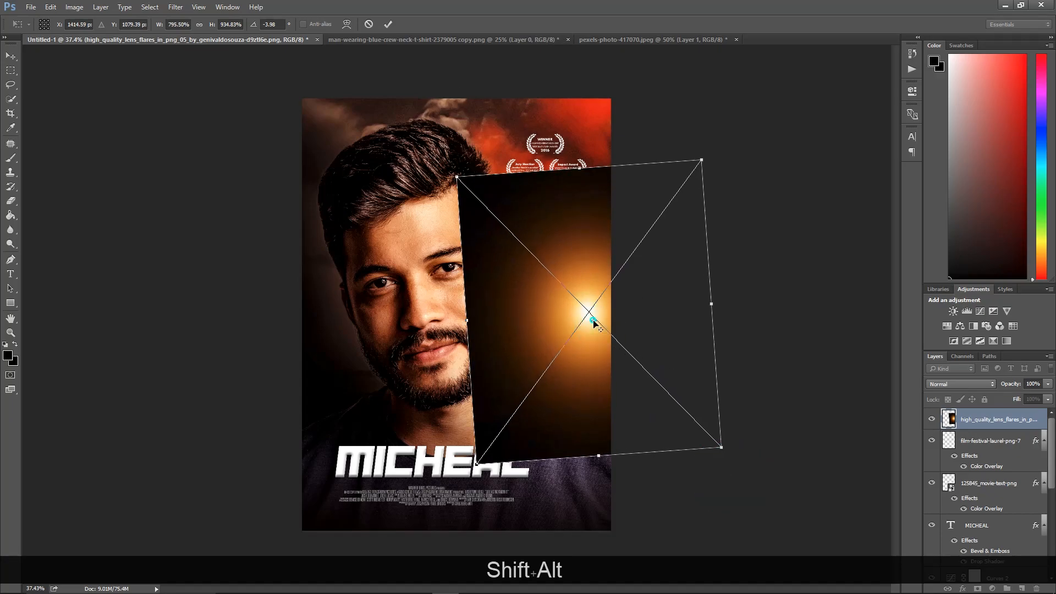
pyautogui.click(388, 23)
# Set the lens flare layer's blend mode to Screen
pyautogui.click(960, 384)
pyautogui.click(960, 387)
pyautogui.click(956, 384)
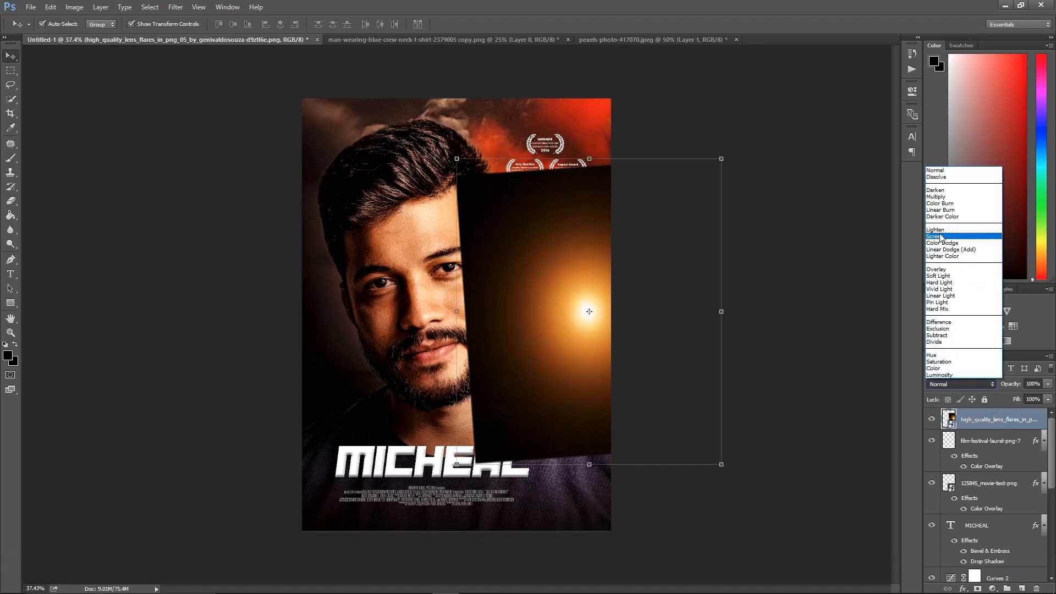
pyautogui.click(960, 237)
# Enlarge the lens flare further so its glow spreads across the right edge
pyautogui.moveTo(613, 331)
pyautogui.mouseDown()
pyautogui.moveTo(622, 306)
pyautogui.moveTo(599, 315)
pyautogui.moveTo(612, 313)
pyautogui.mouseUp()
pyautogui.click(622, 281)
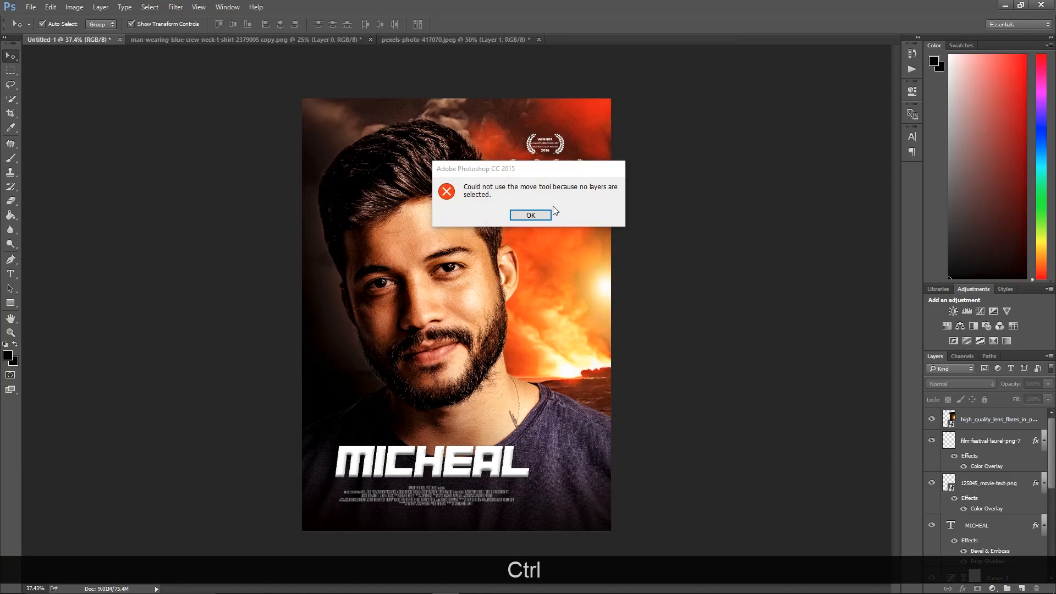
pyautogui.click(532, 215)
pyautogui.keyDown('ctrl'); pyautogui.click(598, 281); pyautogui.keyUp('ctrl')
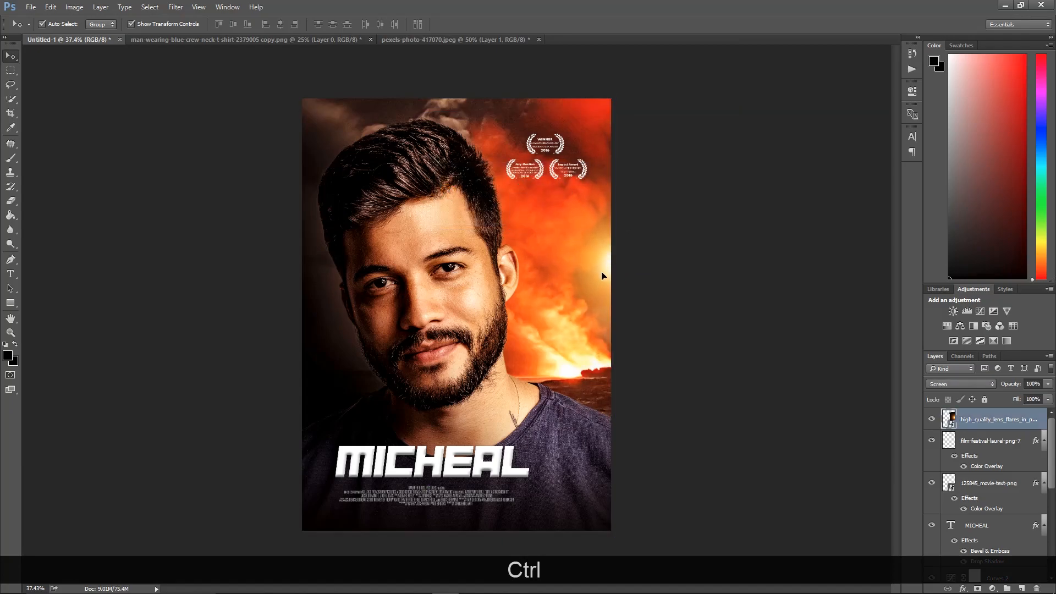
pyautogui.keyDown('ctrl'); pyautogui.click(602, 277); pyautogui.keyUp('ctrl')
pyautogui.moveTo(749, 418); pyautogui.dragTo(784, 435)
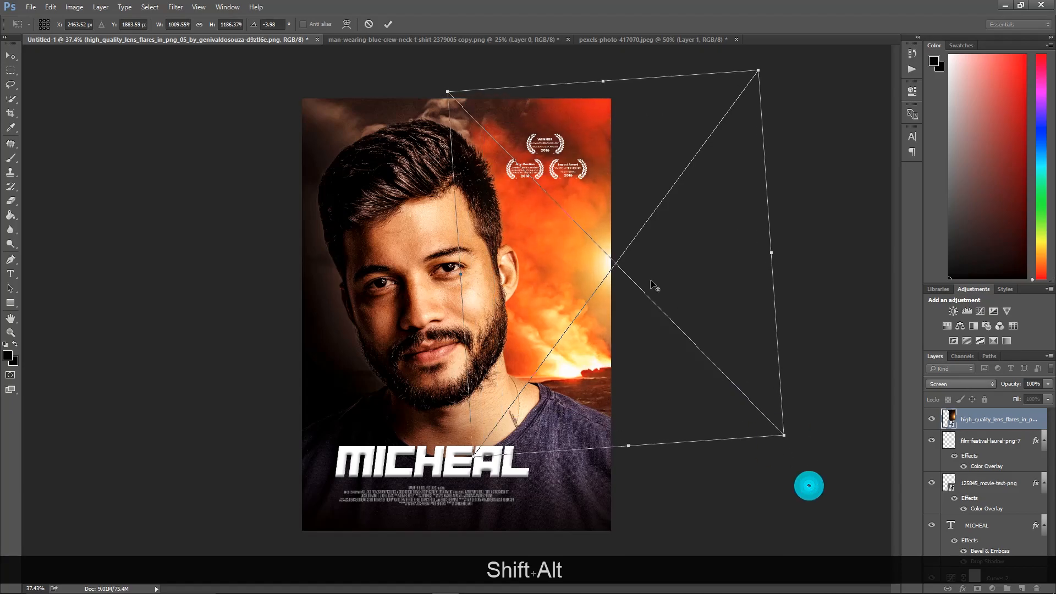
pyautogui.click(388, 24)
# Duplicate the lens flare, moving the copy lower toward the face and resizing it
pyautogui.moveTo(605, 277); pyautogui.dragTo(541, 379)
pyautogui.hotkey('ctrl', 't')
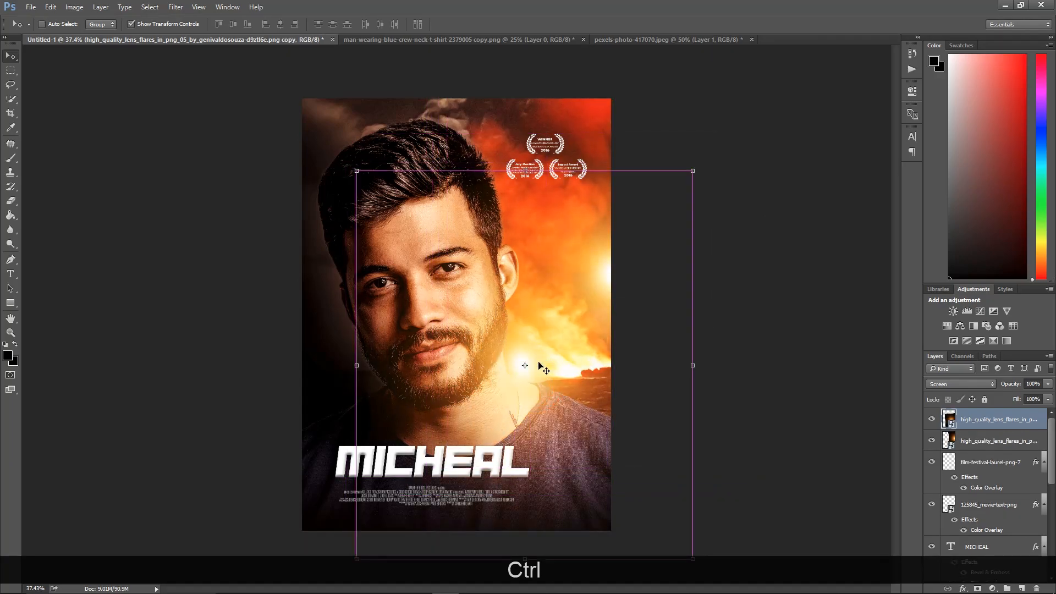
pyautogui.moveTo(666, 172); pyautogui.dragTo(589, 278)
pyautogui.press('Return')
# Lower the opacity of the duplicated lens flare layer
pyautogui.click(546, 377)
pyautogui.click(1048, 383)
pyautogui.moveTo(1026, 397); pyautogui.dragTo(1014, 398)
pyautogui.click(744, 395)
pyautogui.click(738, 307)
pyautogui.rightClick(525, 245)
pyautogui.click(534, 246)
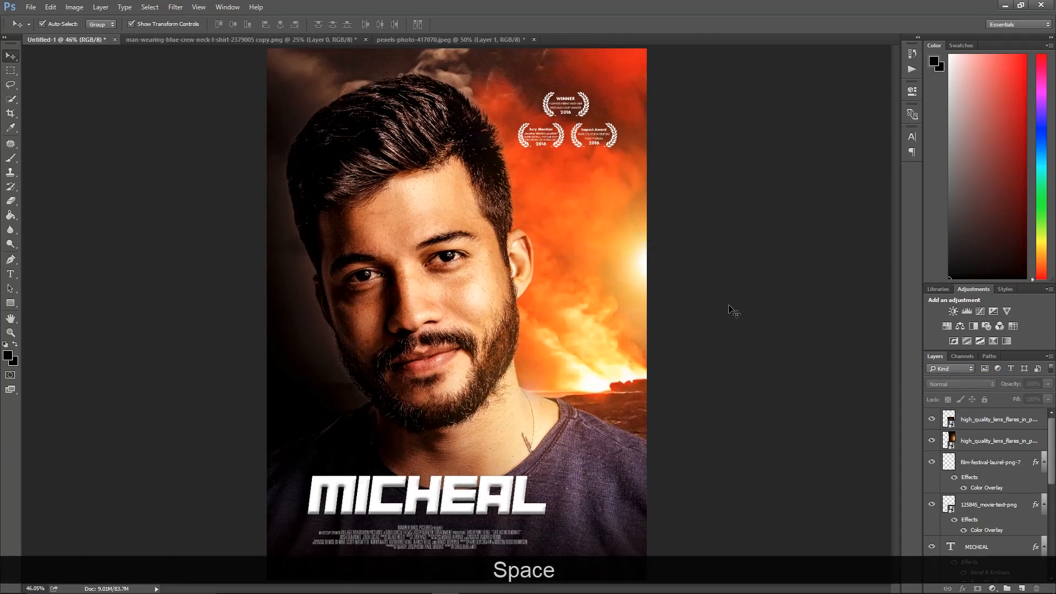
pyautogui.moveTo(752, 314); pyautogui.dragTo(669, 357)
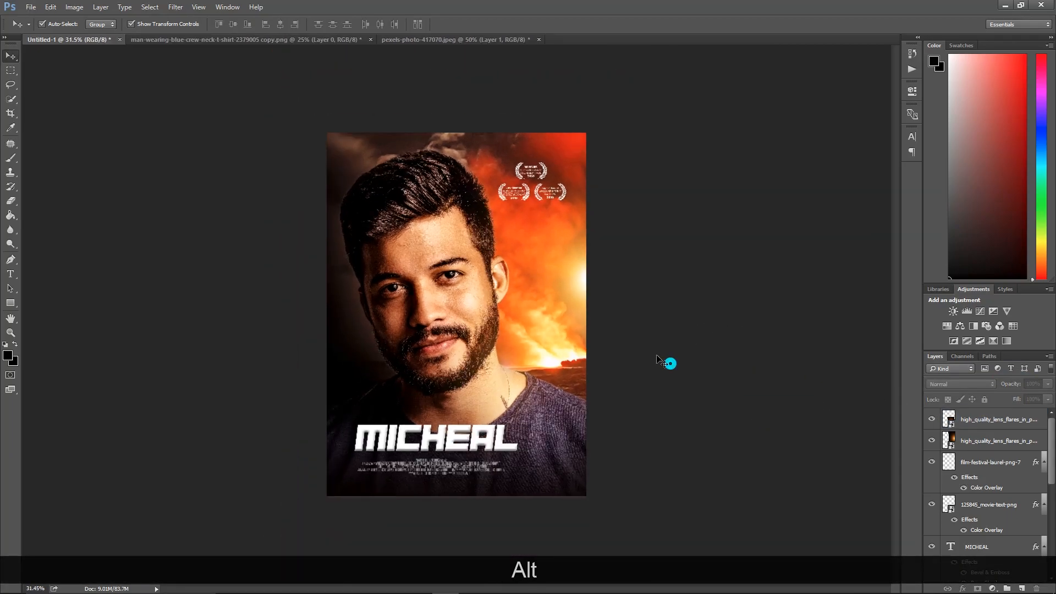
pyautogui.rightClick(443, 262)
pyautogui.click(472, 273)
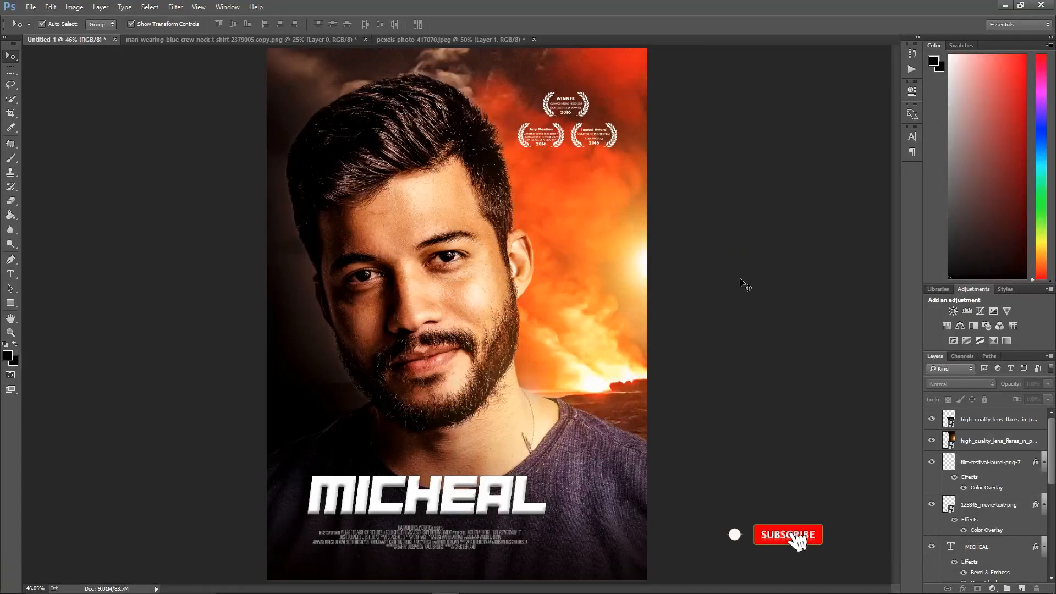
pyautogui.press('alt')
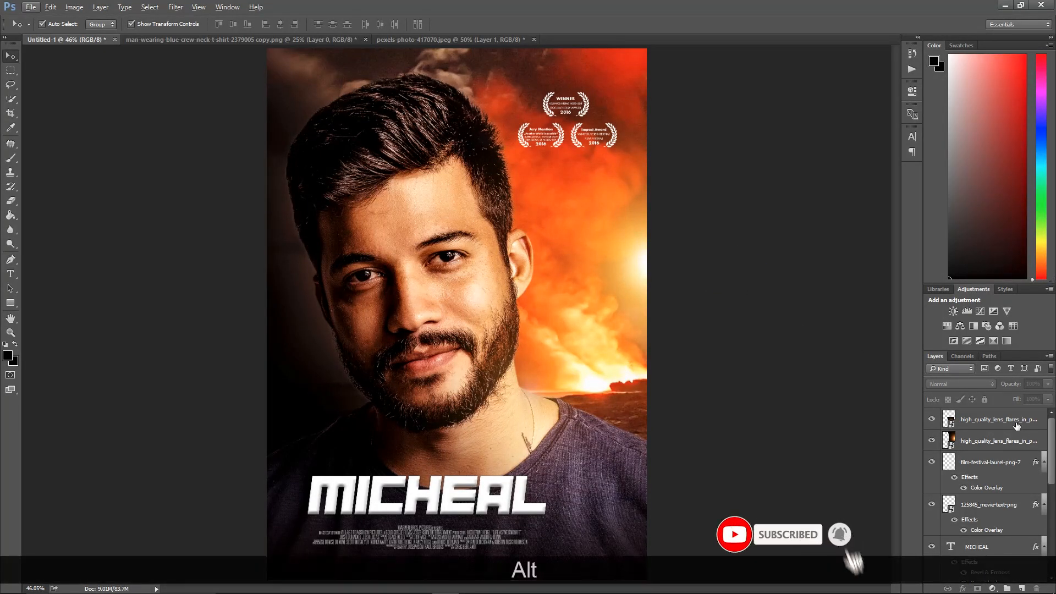
# Flatten the image into a single background layer
pyautogui.scroll(-2, 1007, 430)
pyautogui.scroll(-5, 1005, 467)
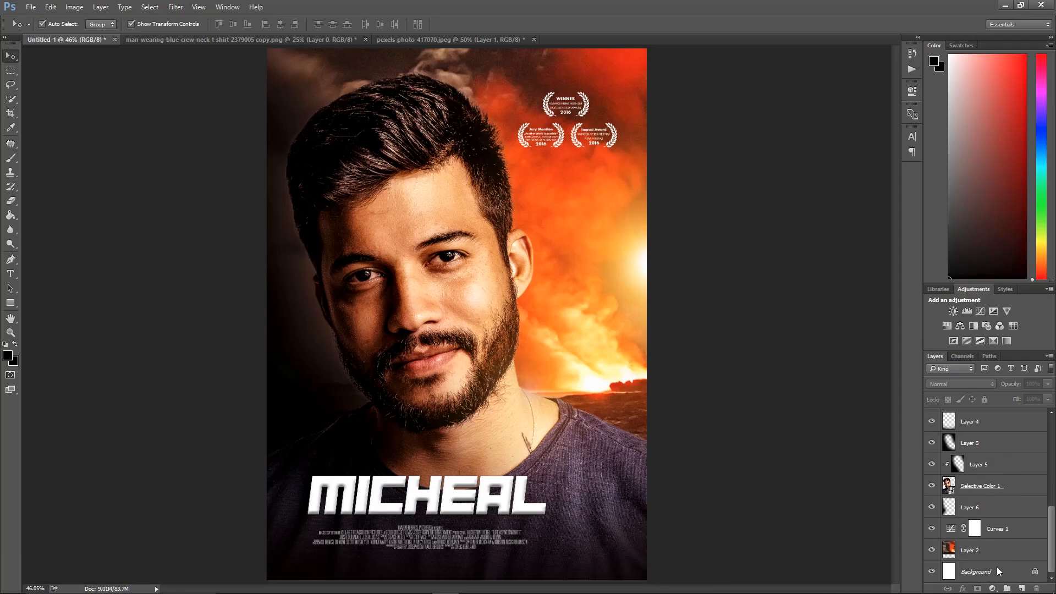
pyautogui.rightClick(997, 570)
pyautogui.click(974, 558)
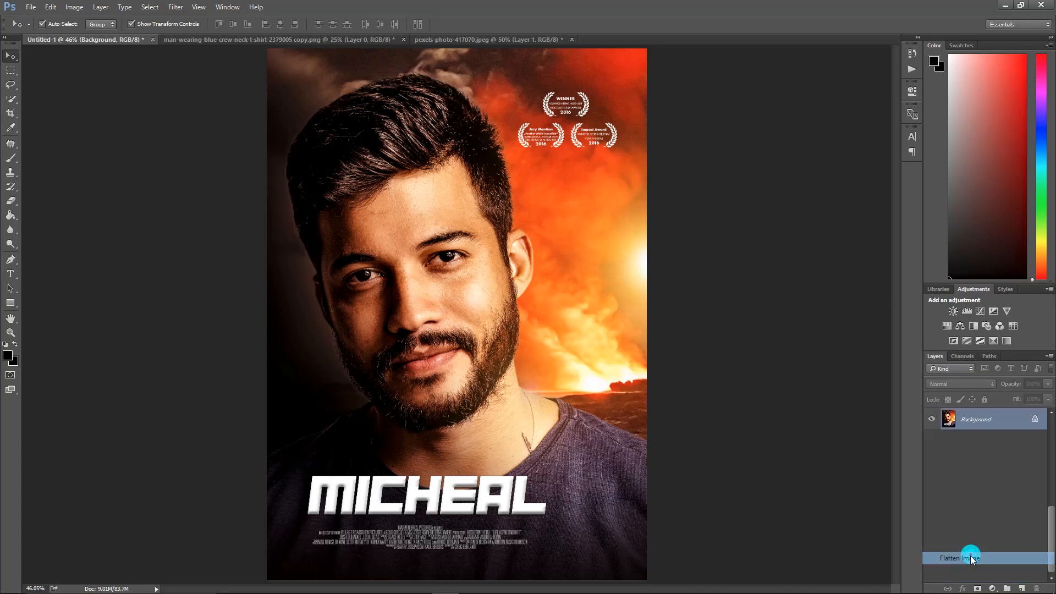
# Open the Camera Raw Filter on the flattened image and set Vibrance to +23 and Clarity to +13
pyautogui.click(179, 8)
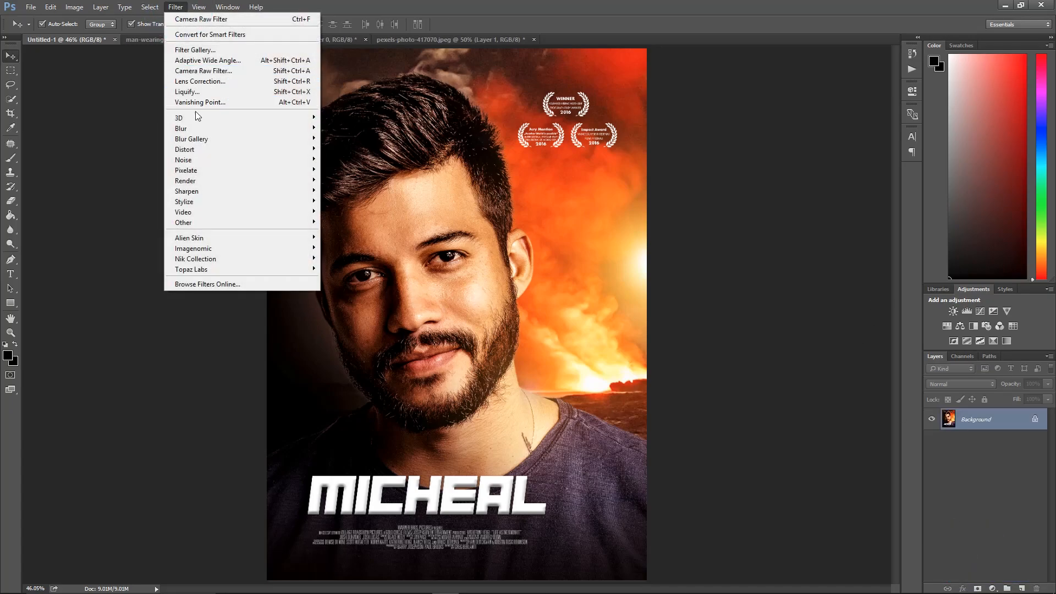
pyautogui.click(198, 69)
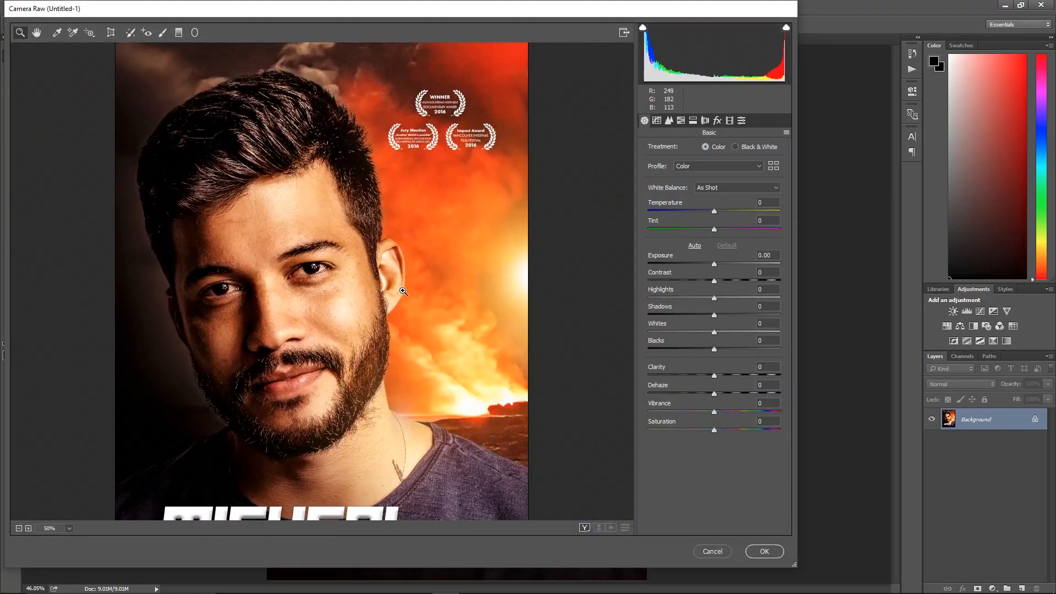
pyautogui.scroll(-5, 403, 291)
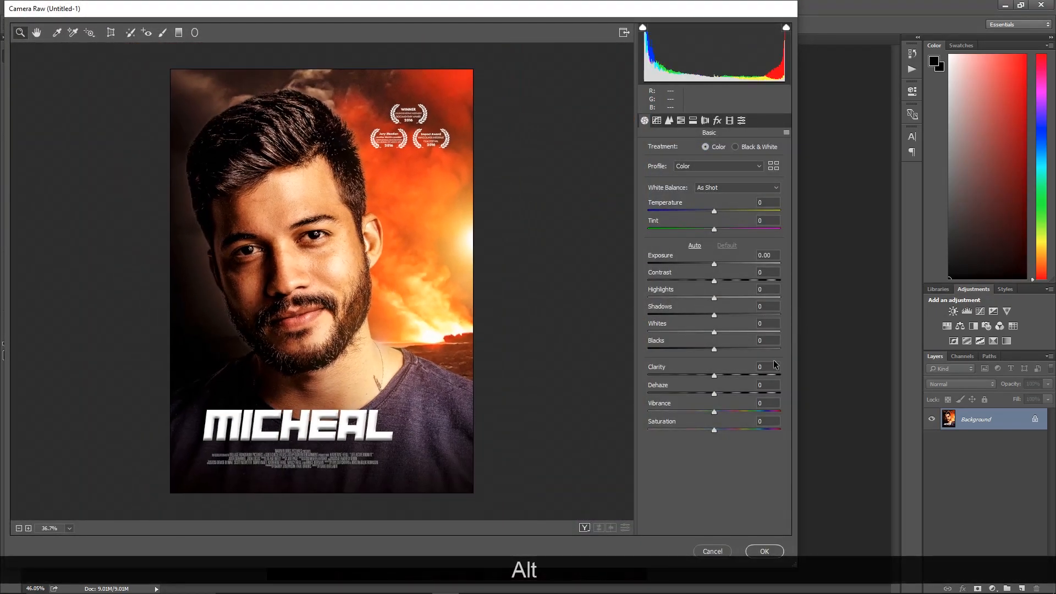
pyautogui.click(728, 412)
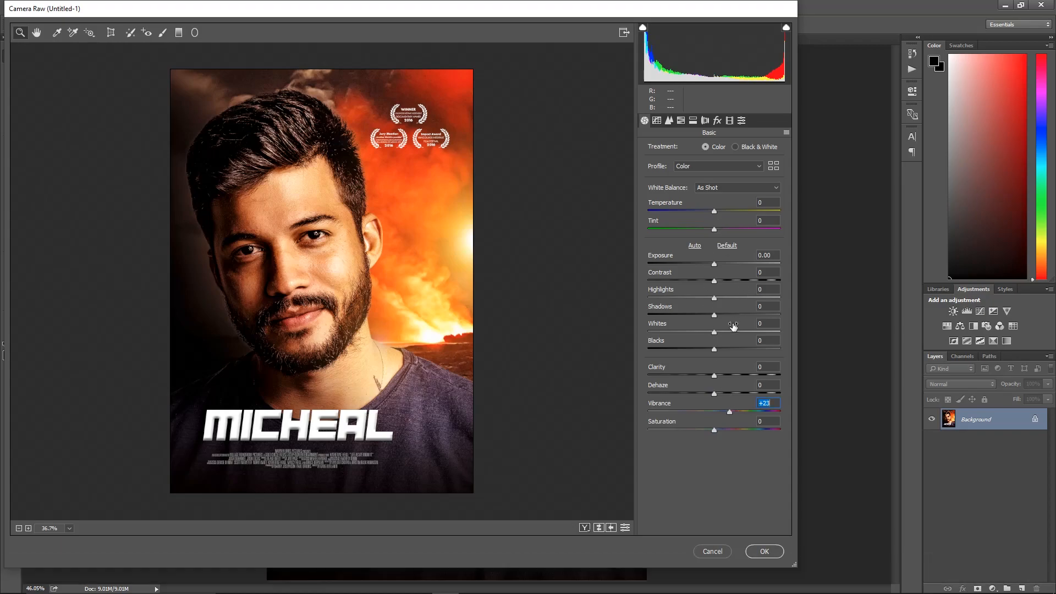
pyautogui.click(719, 375)
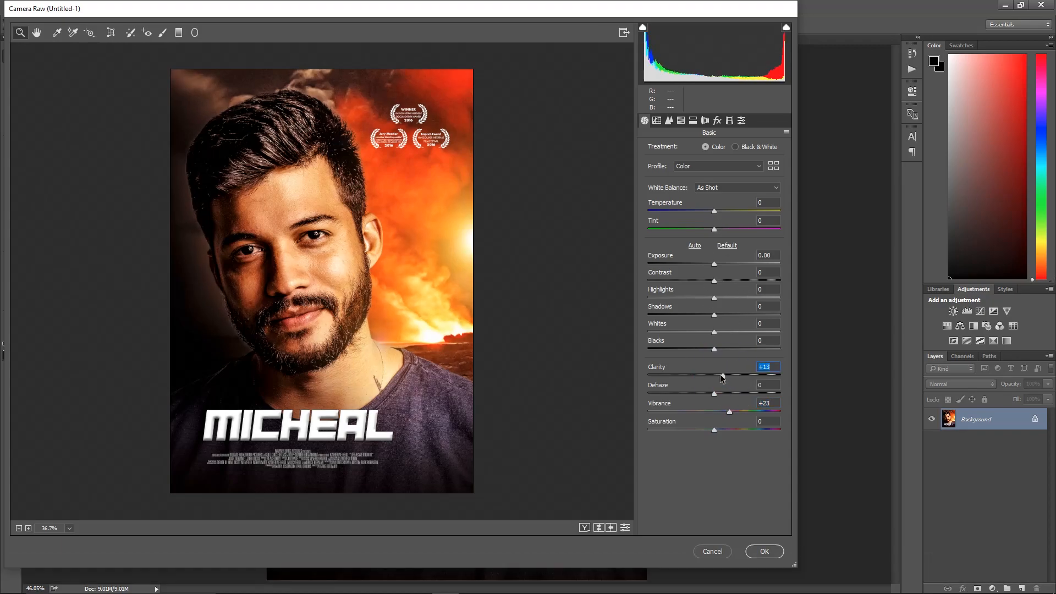
pyautogui.moveTo(718, 375); pyautogui.dragTo(720, 375)
# In HSL saturation, set Reds to +11, Blues to +51, Purples to +73 and Greens to +5
pyautogui.click(692, 120)
pyautogui.click(680, 120)
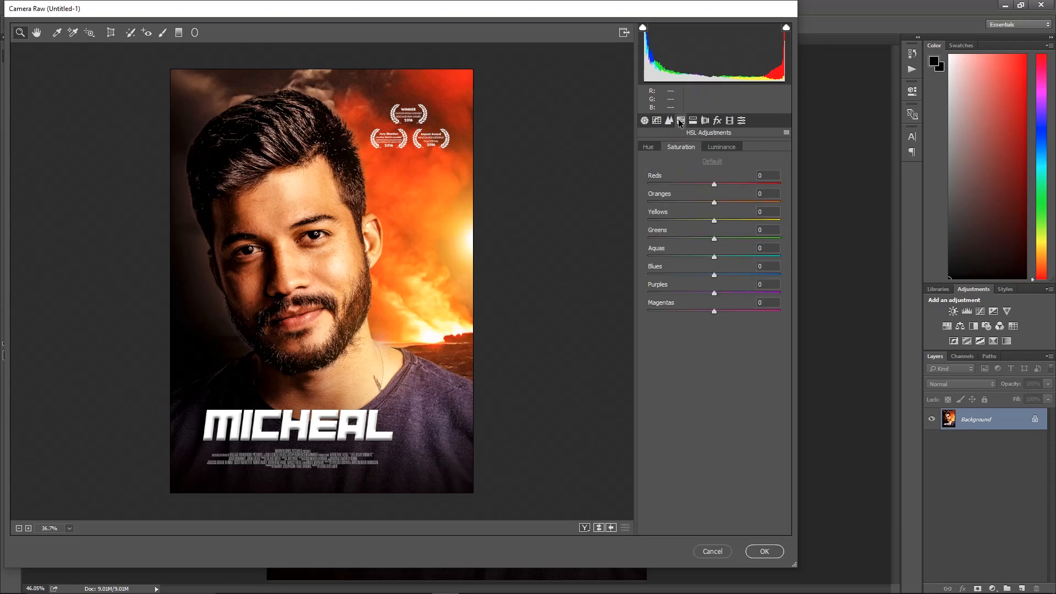
pyautogui.click(721, 184)
pyautogui.click(740, 274)
pyautogui.click(737, 292)
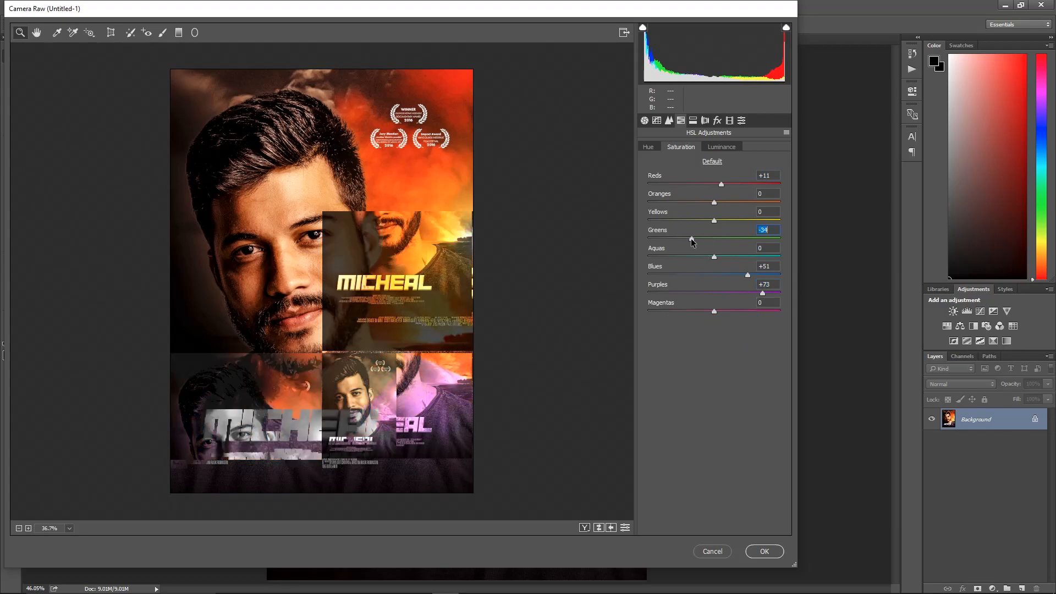
pyautogui.click(716, 239)
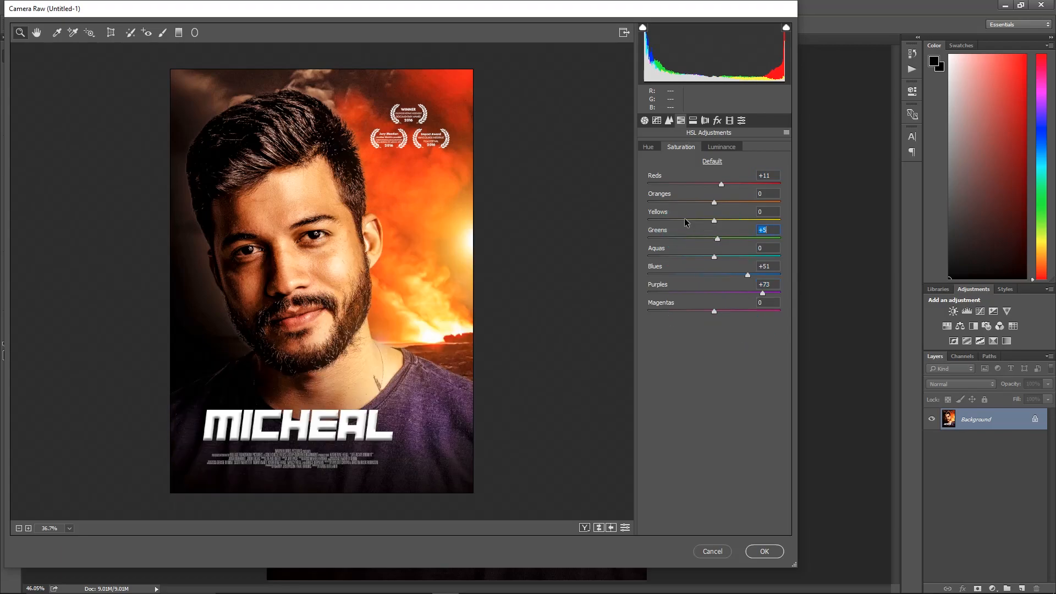
# Raise the Oranges saturation to +28, leaving Yellows at 0, and apply the Camera Raw filter
pyautogui.moveTo(716, 222); pyautogui.dragTo(729, 221)
pyautogui.click(714, 221)
pyautogui.click(721, 386)
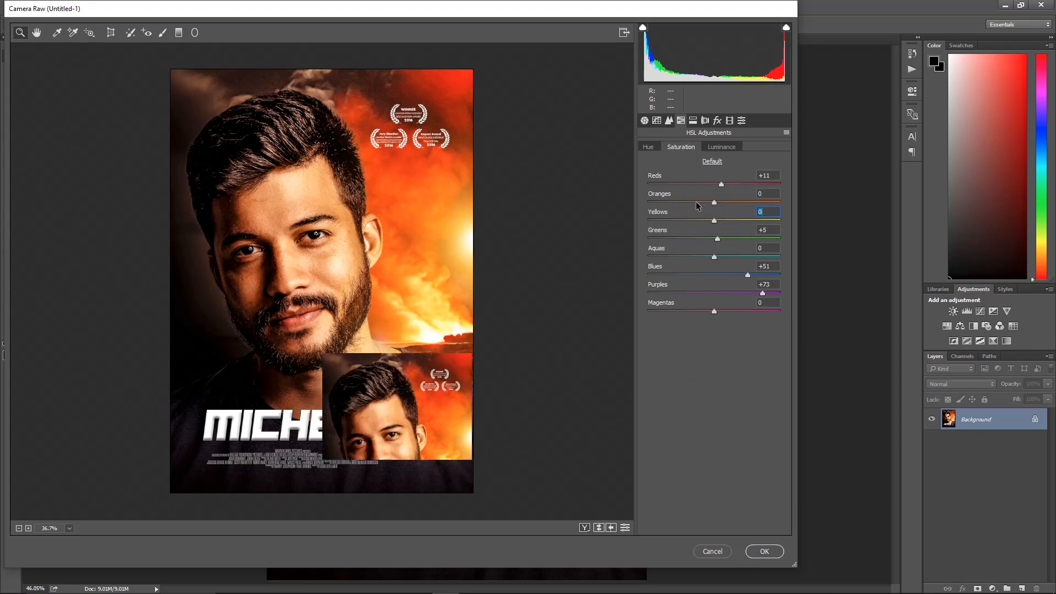
pyautogui.moveTo(714, 202); pyautogui.dragTo(732, 202)
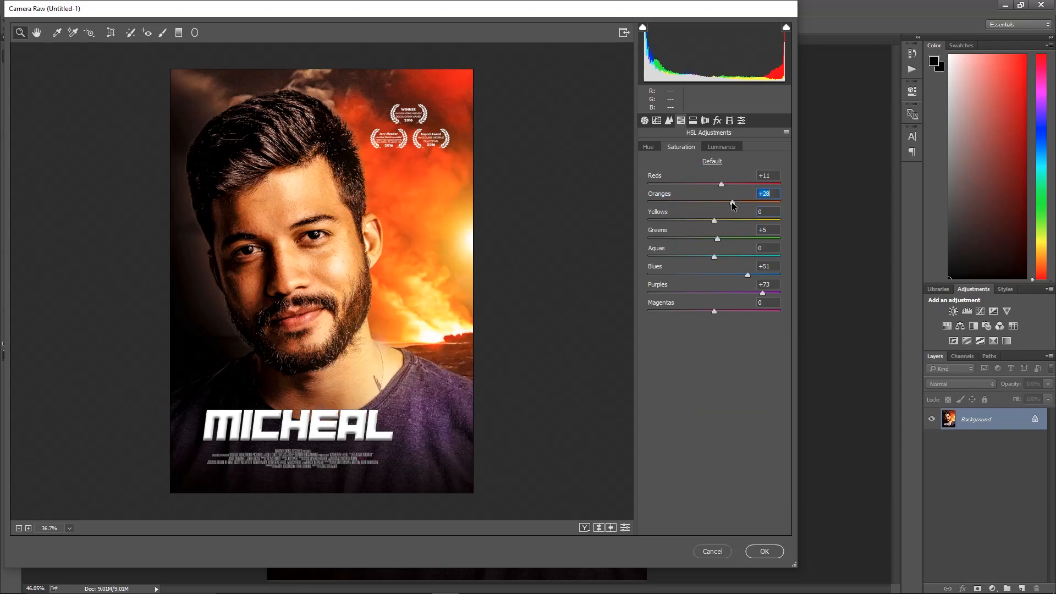
pyautogui.click(731, 202)
pyautogui.click(763, 552)
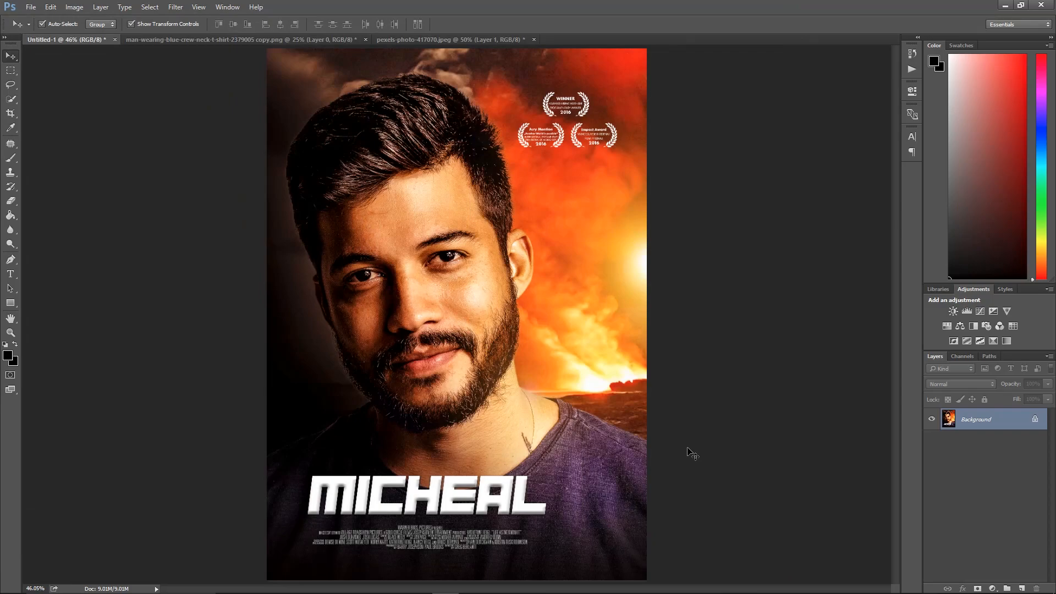
pyautogui.scroll(-1, 737, 443)
pyautogui.rightClick(552, 372)
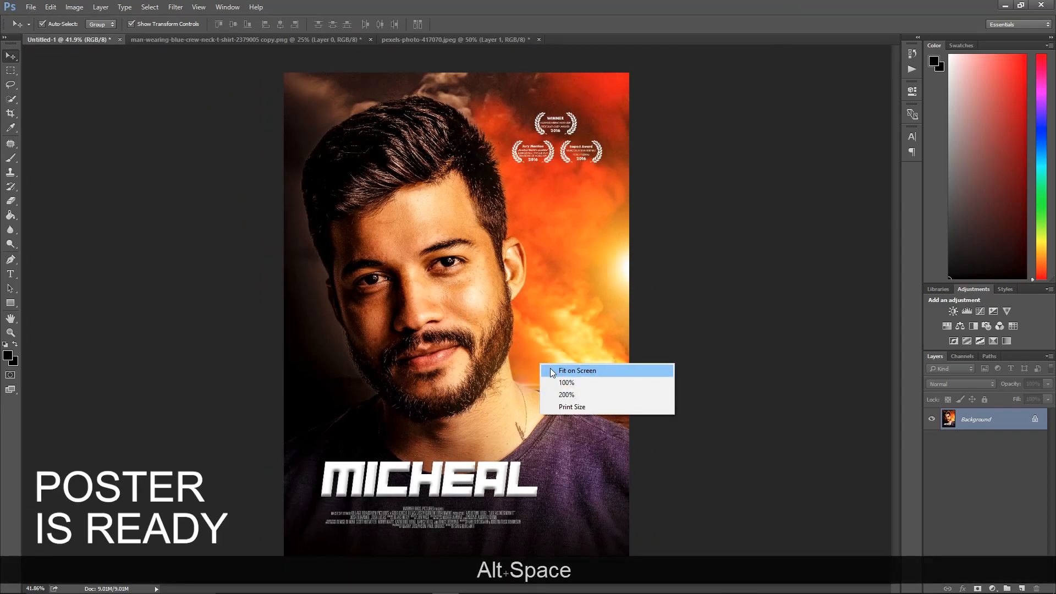
pyautogui.click(552, 373)
pyautogui.click(764, 373)
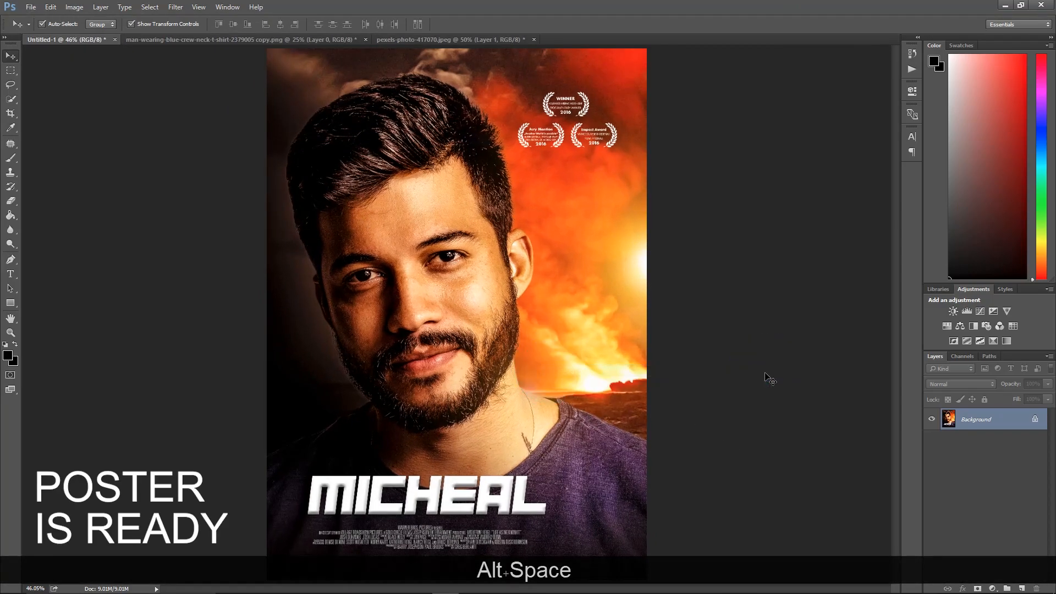